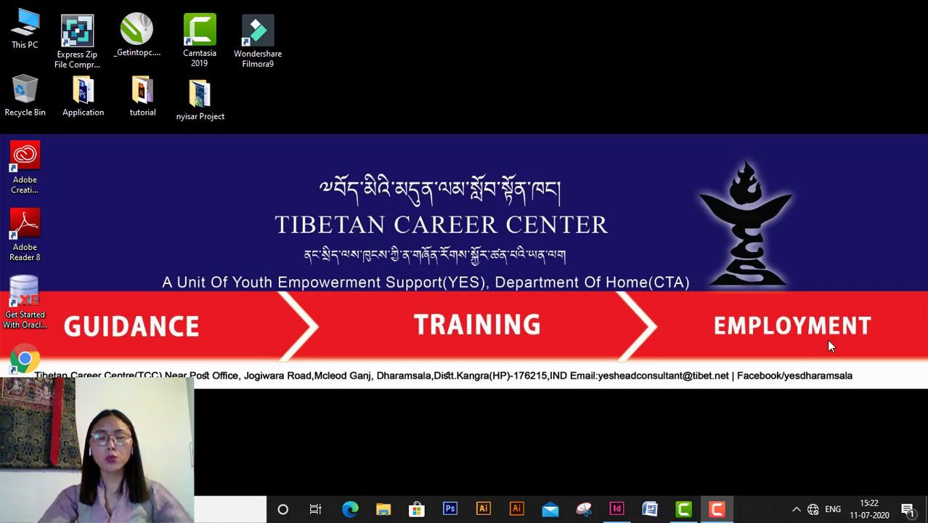
Switch to the Tibetan book document in InDesign and place the text cursor in the left page's body text.
click(618, 509)
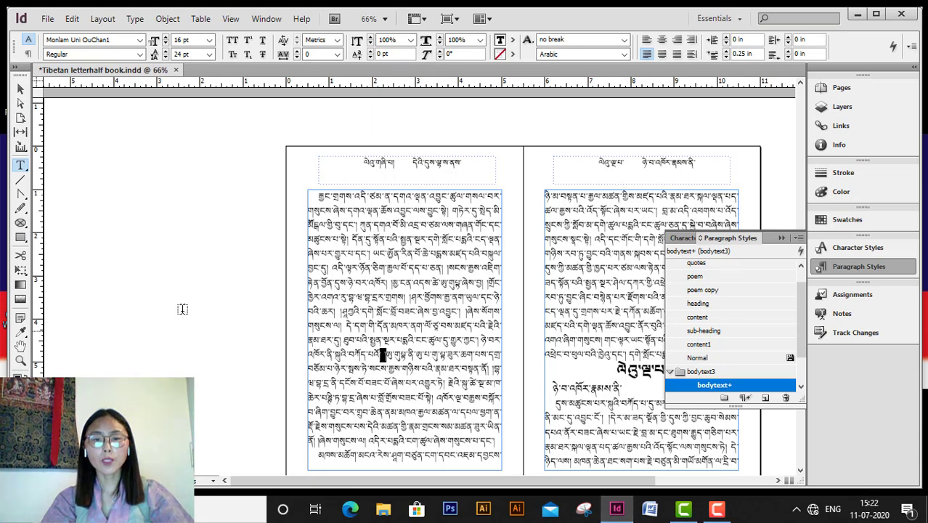
scroll(301, 283, down, 1)
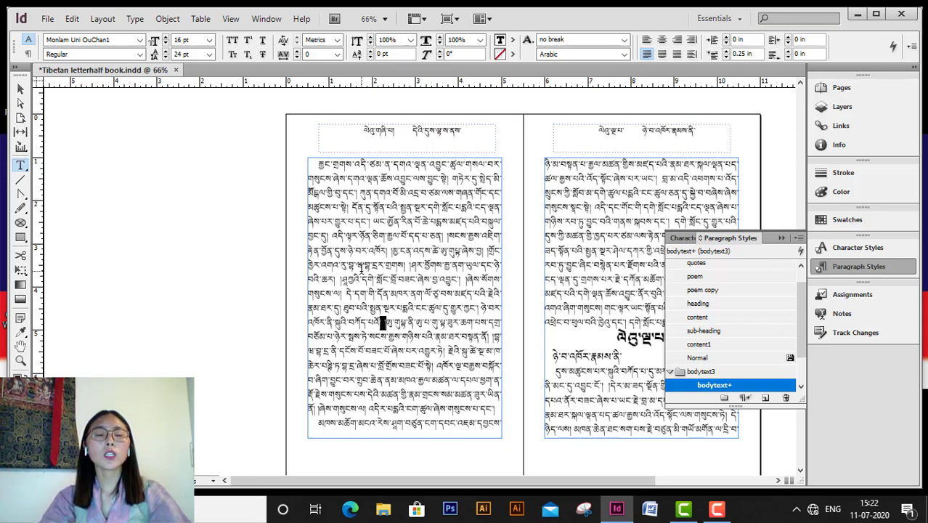
click(413, 247)
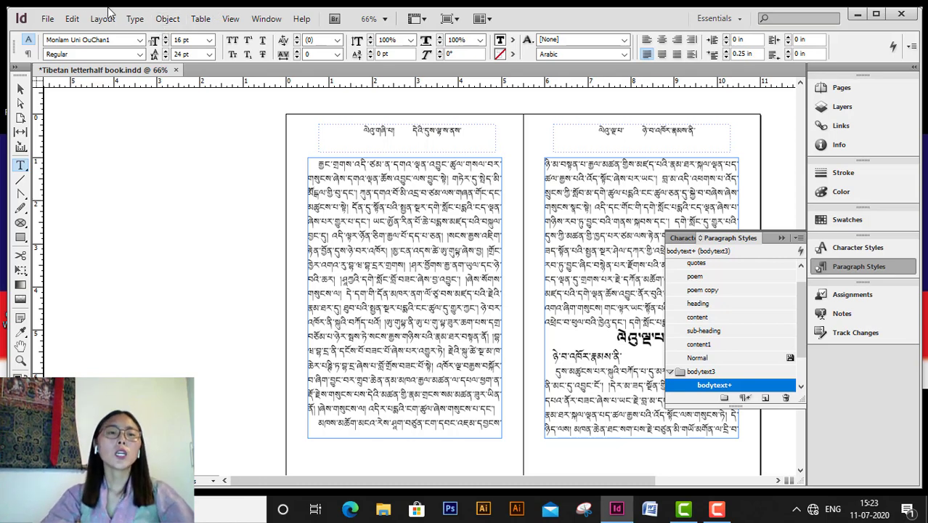
Examine the available commands for creating and managing editorial notes in the text.
click(135, 19)
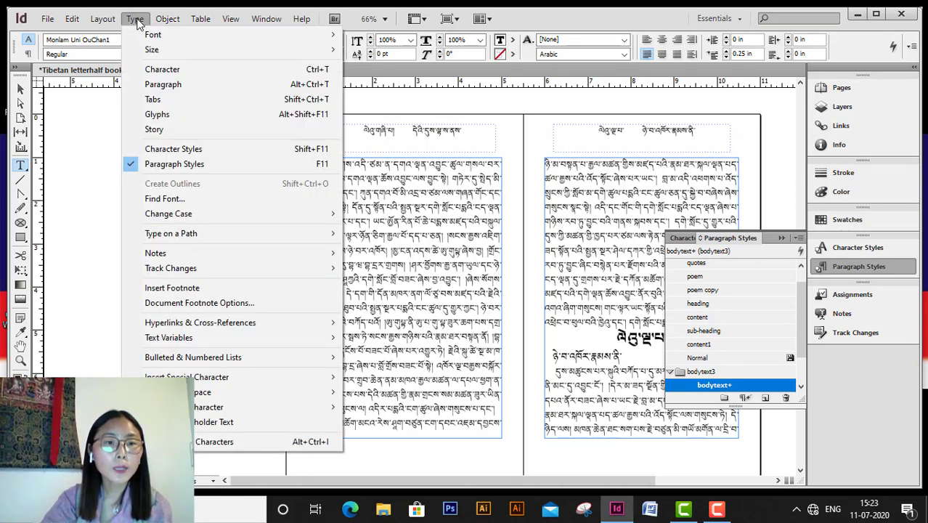
key(Escape)
click(146, 24)
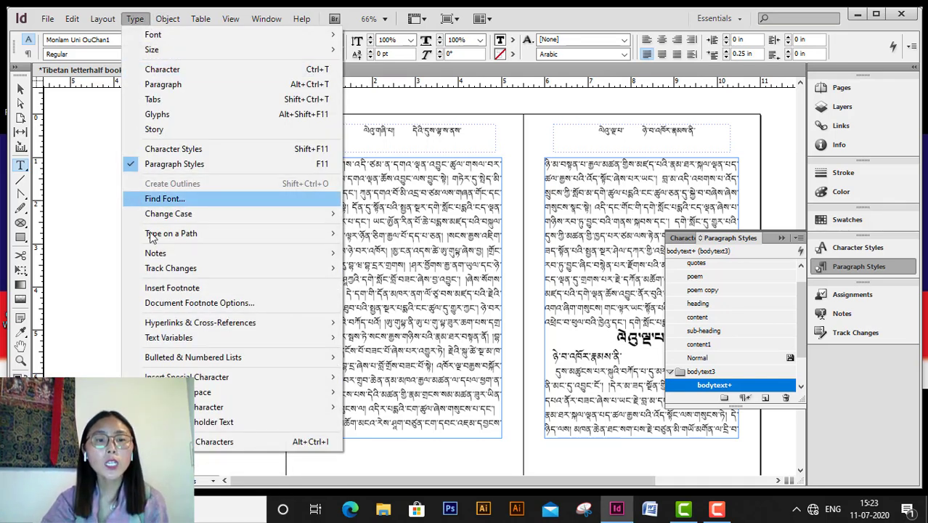
mouse_move(163, 253)
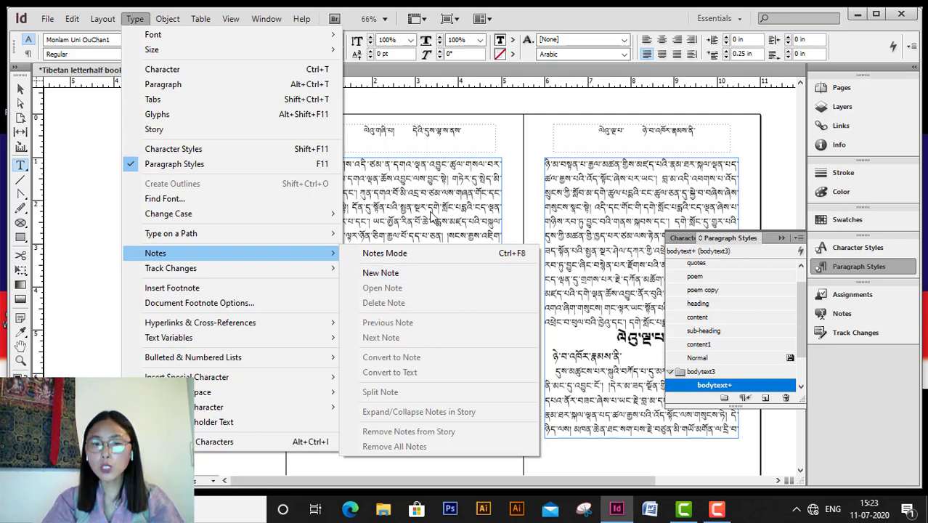
click(431, 212)
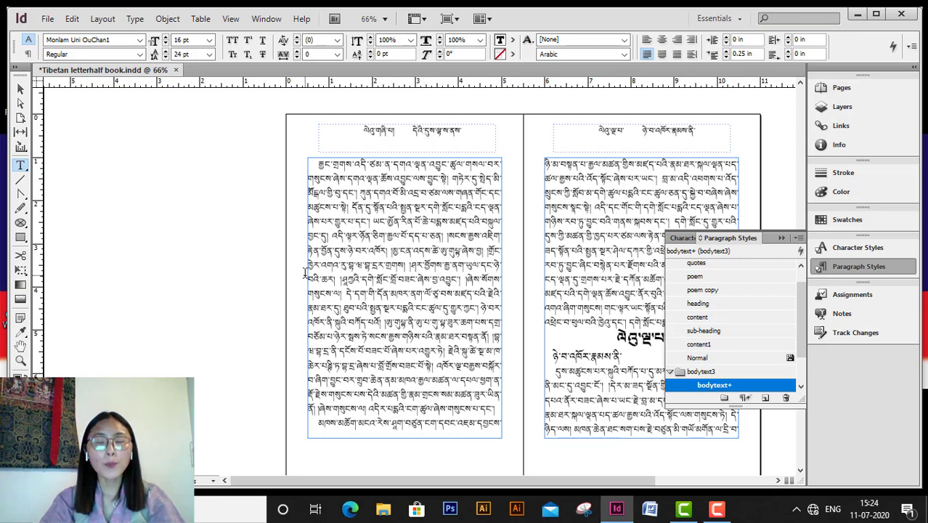
Add a new note in the body text of page 46, reading "jdfhgkjdfhgkjdsfhgkjsdfhgksjdfhgjdfhgfdjghdk".
scroll(316, 298, up, 6)
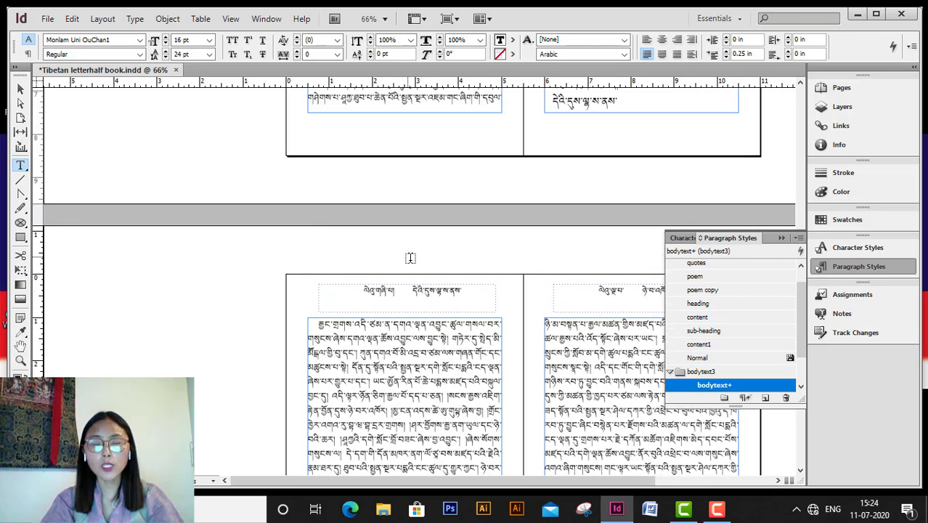
scroll(402, 274, up, 1)
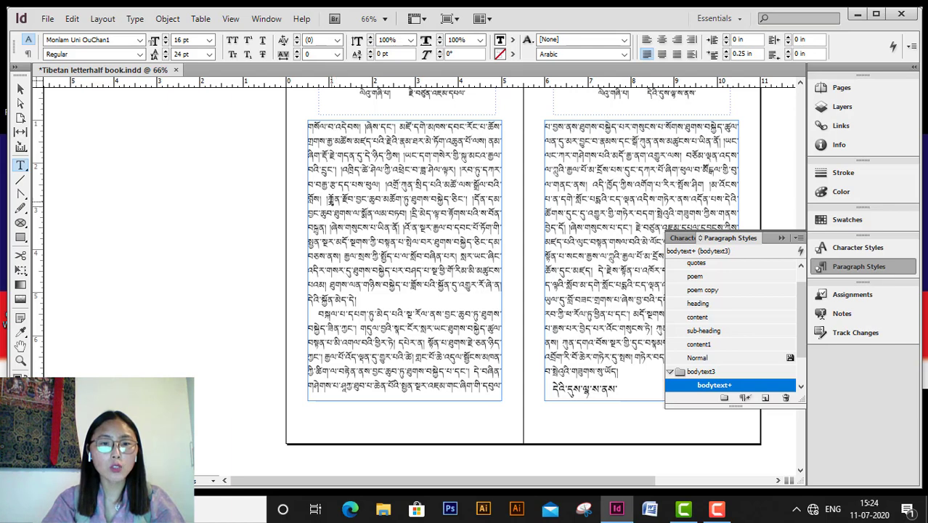
click(331, 202)
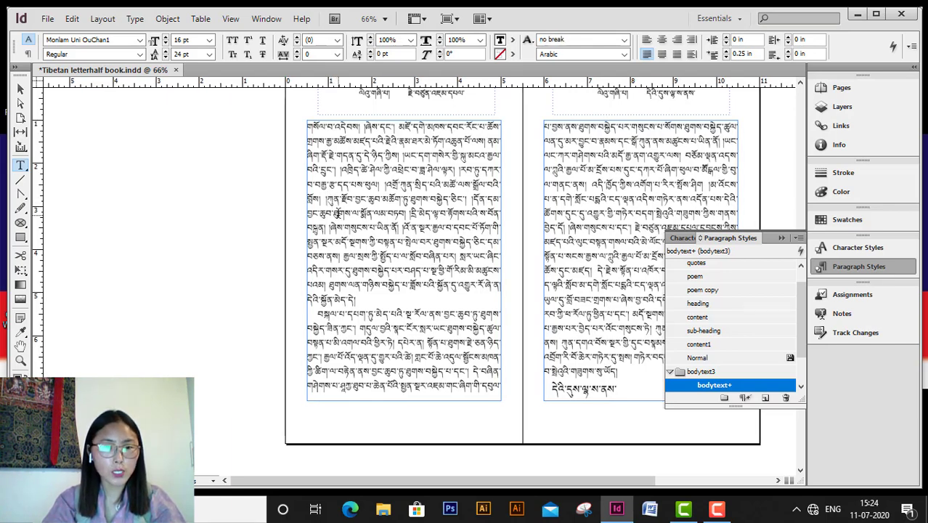
click(138, 19)
mouse_move(194, 253)
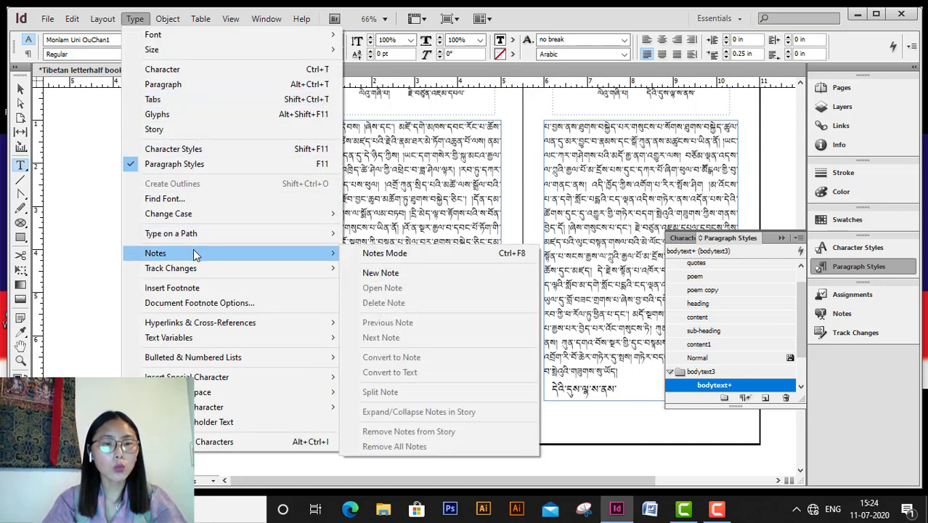
click(380, 273)
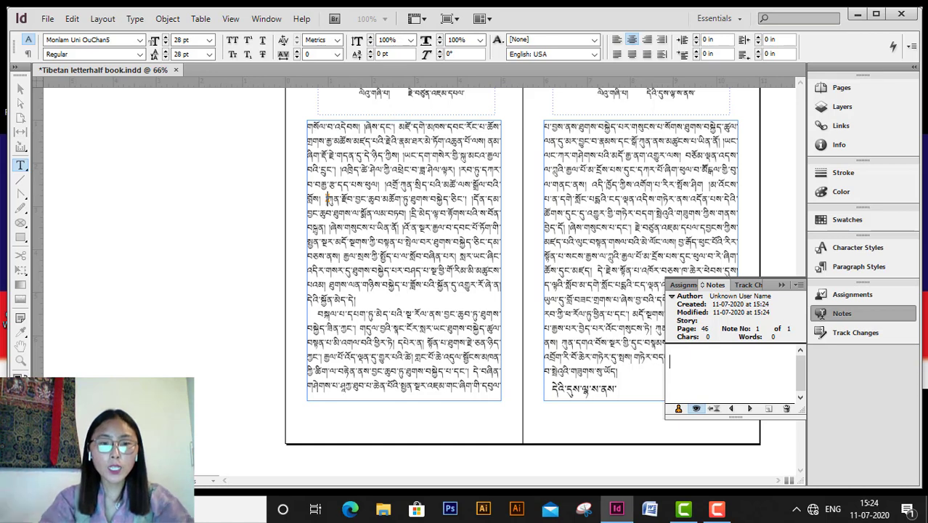
text(jdfhgkjdfhgkjdsfhgkjsdfhgksjdfhgjdfhgfdjghdk)
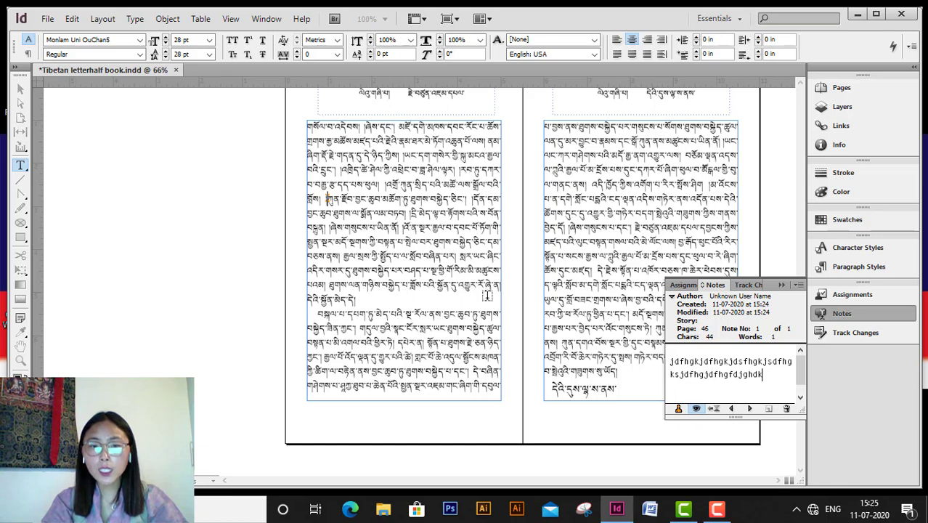
Add another note further down the body text of page 46, reading "fhfdkjghkjdfghskjhgkjfdghskdjfgh".
click(347, 256)
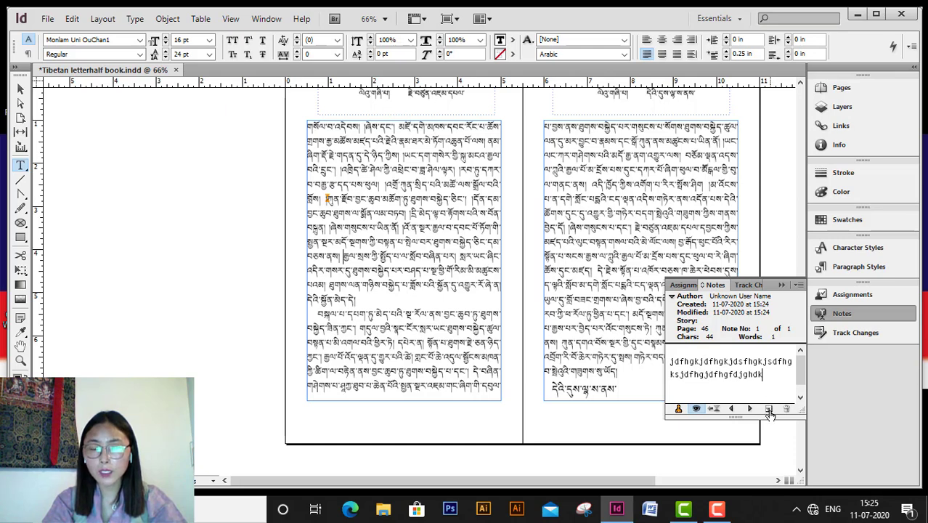
click(769, 410)
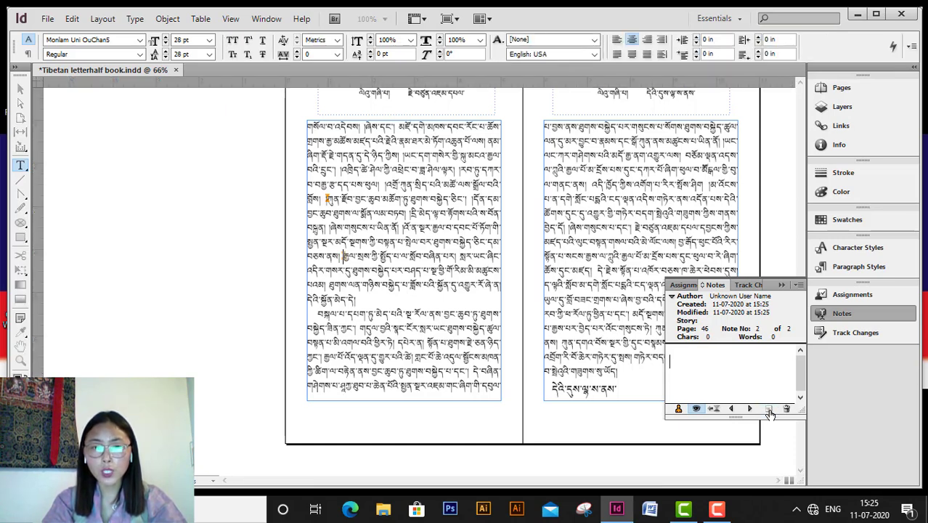
text(f)
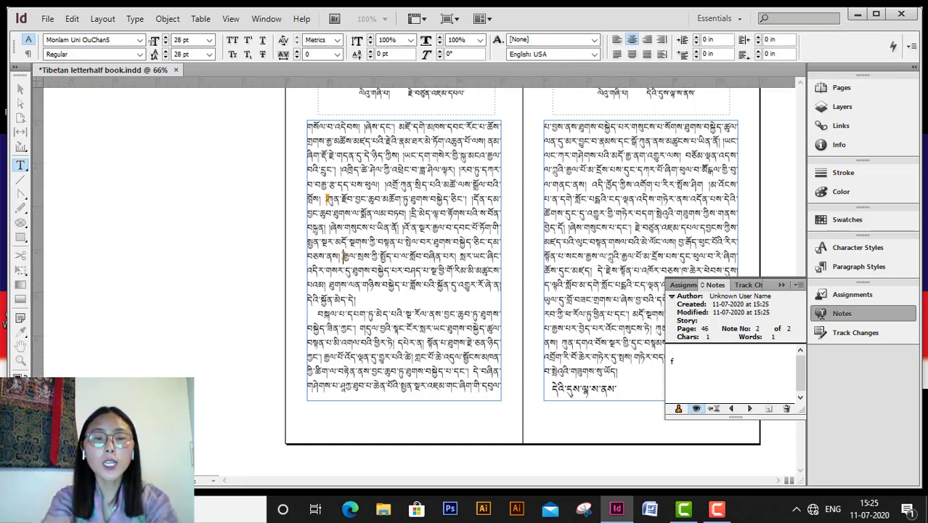
text(hfdkjghkjdfghskjhgkjfdghskdjfgh)
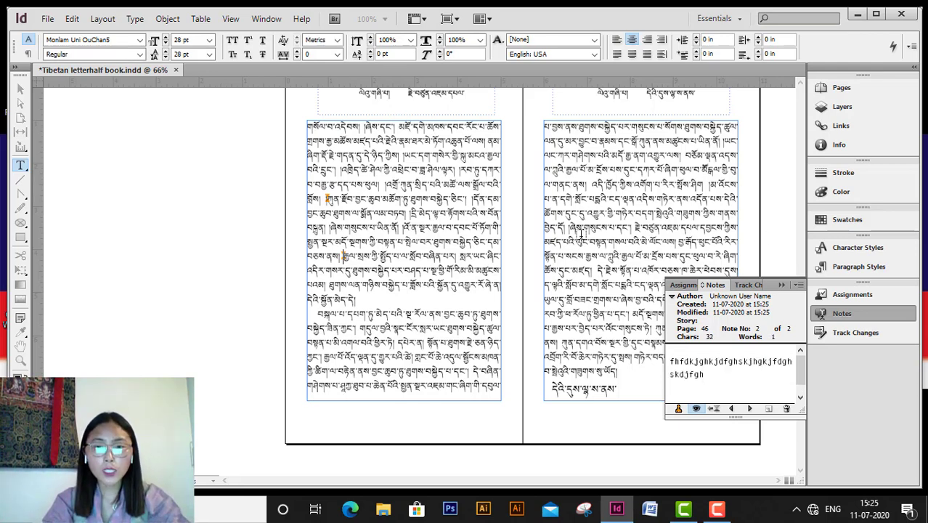
Add a note in the body text of page 47, reading "hngngvnvgnvgngng".
click(750, 409)
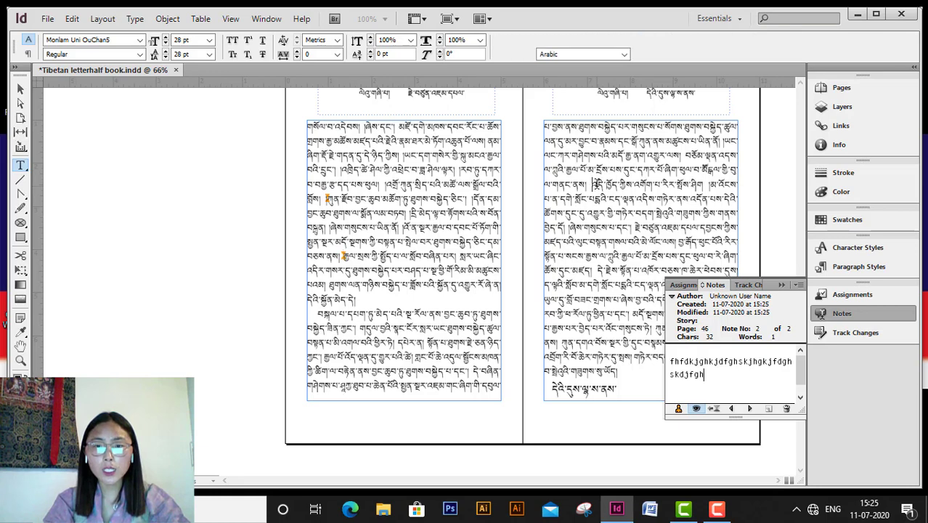
click(769, 409)
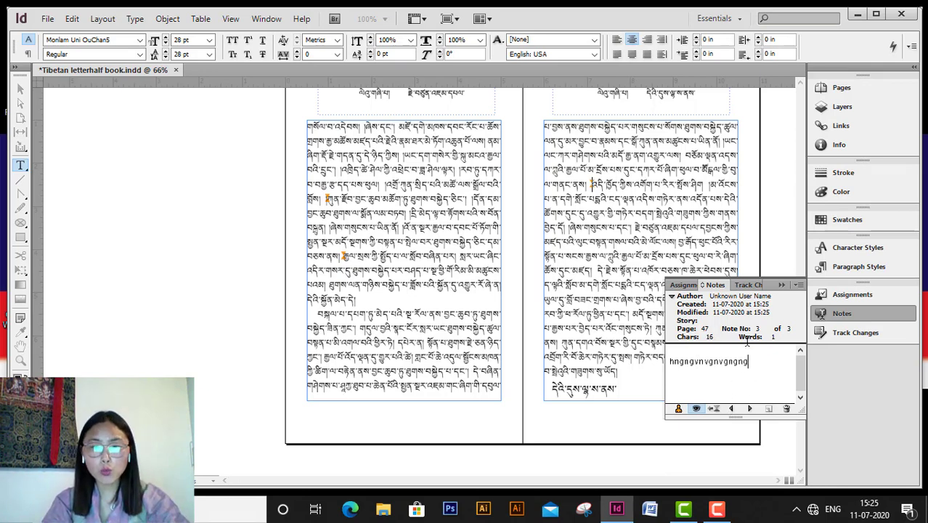
Step back and forth through the existing notes and go to the second note's anchor in the text.
click(732, 409)
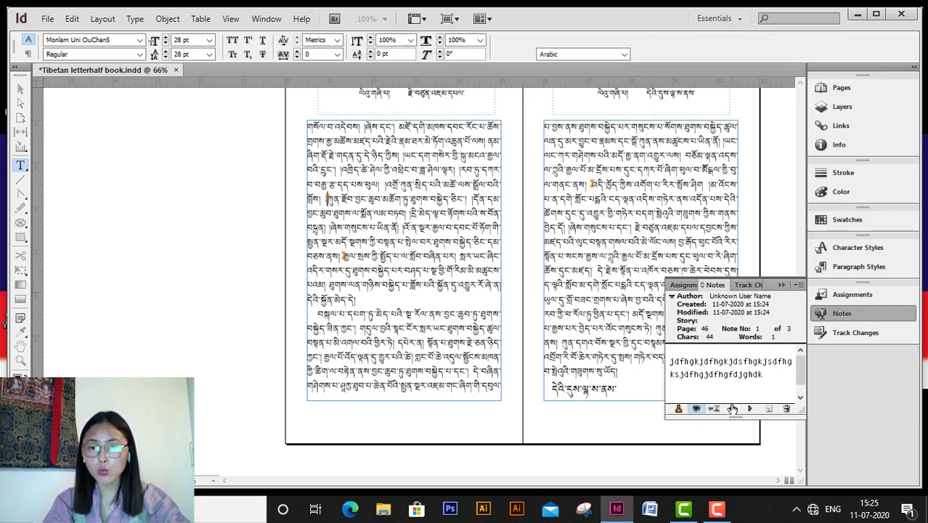
click(746, 408)
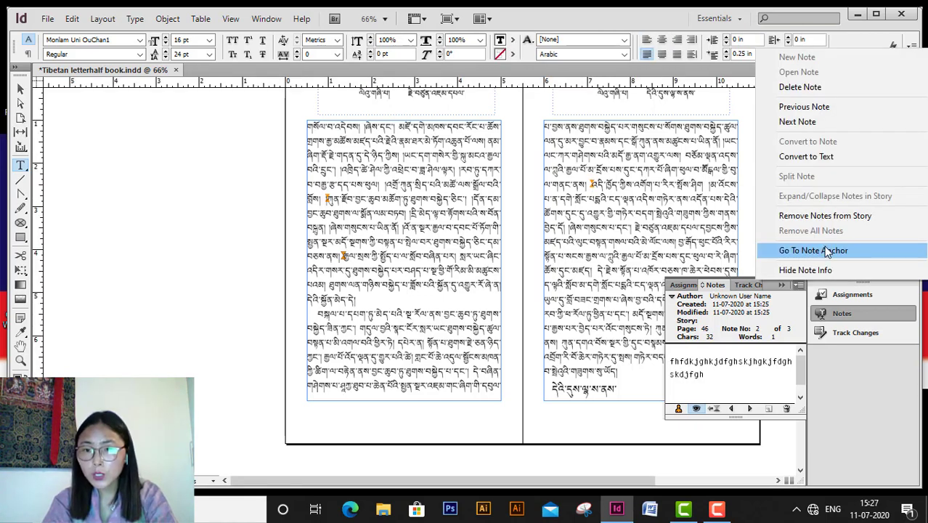
click(827, 251)
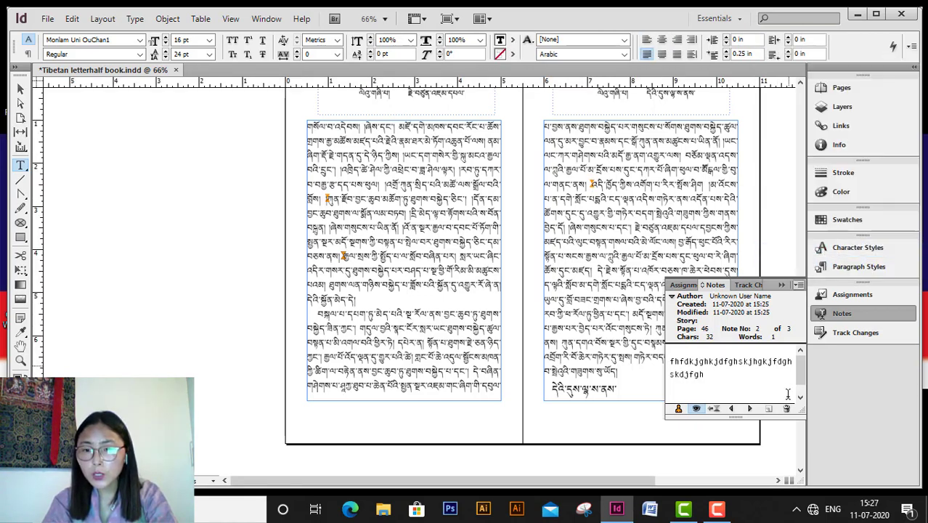
click(799, 284)
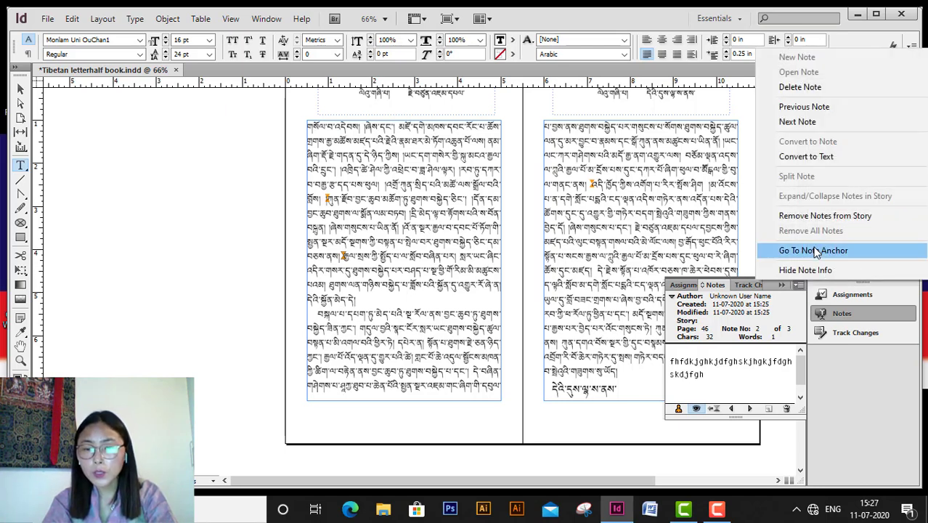
click(815, 250)
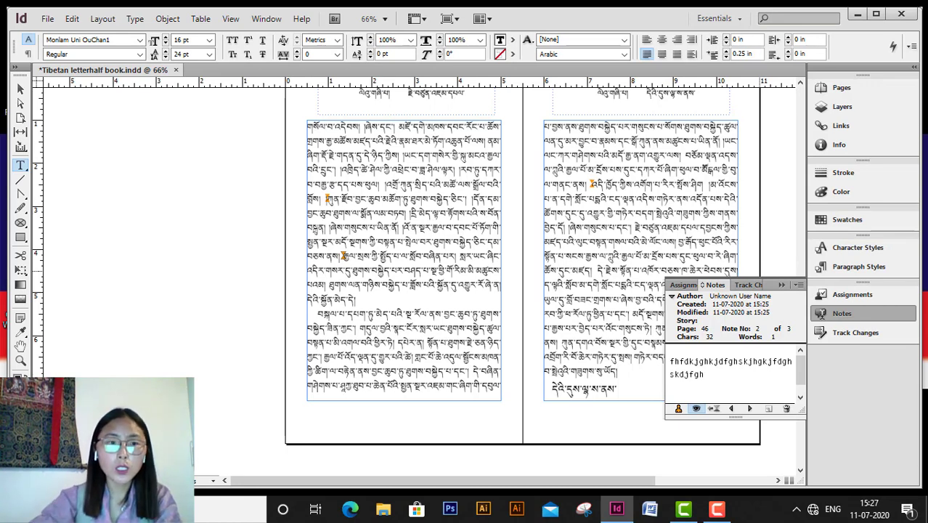
Open the story in a maximized Story Editor and add a note reading "fkghfdjkghfdkjghfjghgfg" in the body text below the sub-heading.
key(ctrl+y)
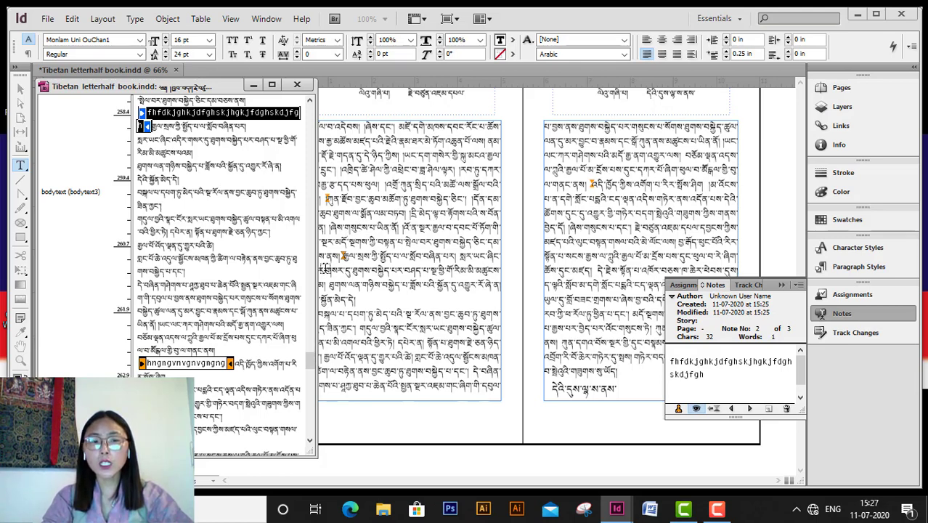
click(271, 86)
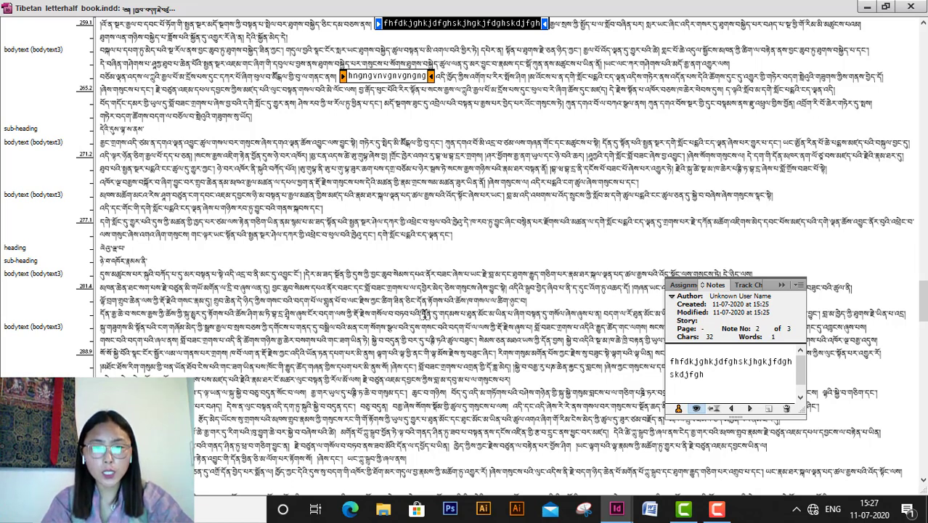
click(422, 316)
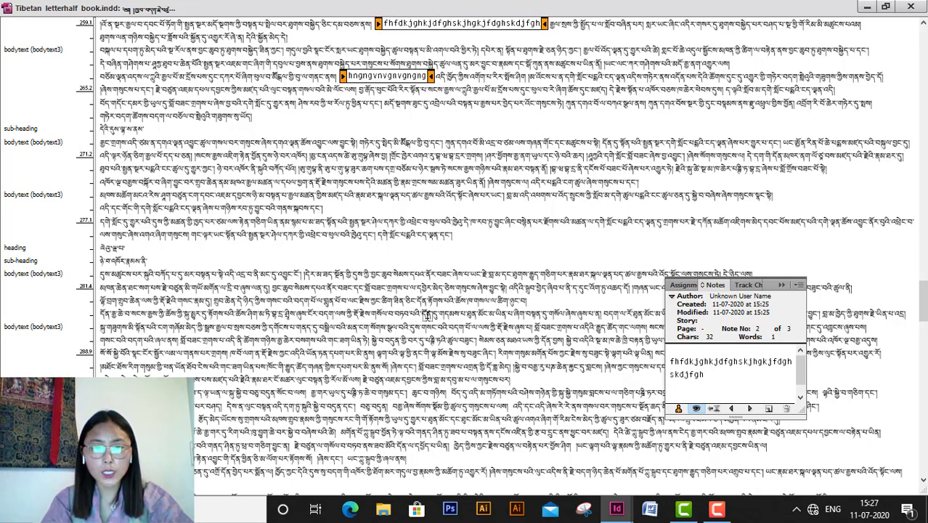
click(768, 409)
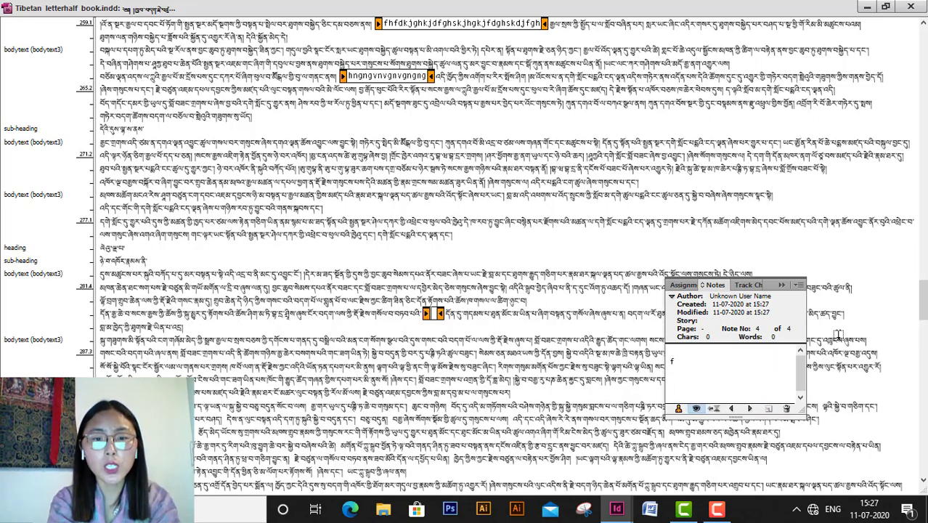
text(f)
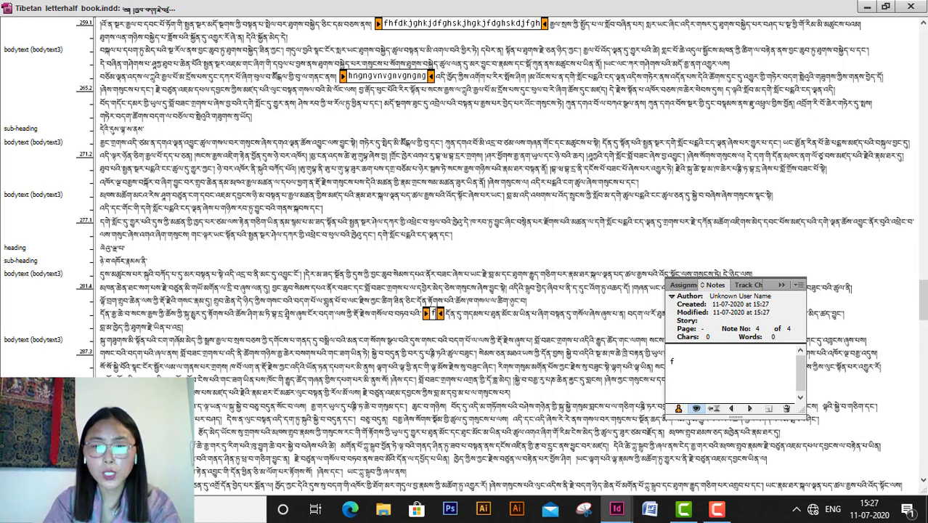
text(kghfdjkghfdkjghfjghgfg)
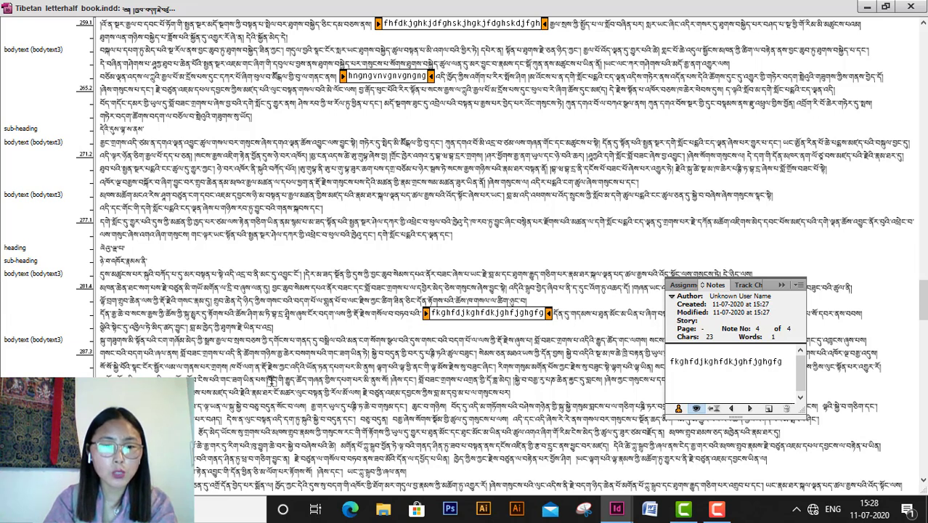
Insert the plain text "fgjfdhgfdghkfhgkfdhgdfghdfghsdk" in the story's body text and return to the matching place in the layout.
text(fgjfdhgfdgdhkfhgkfhgkfdhgdfghdfghsdk)
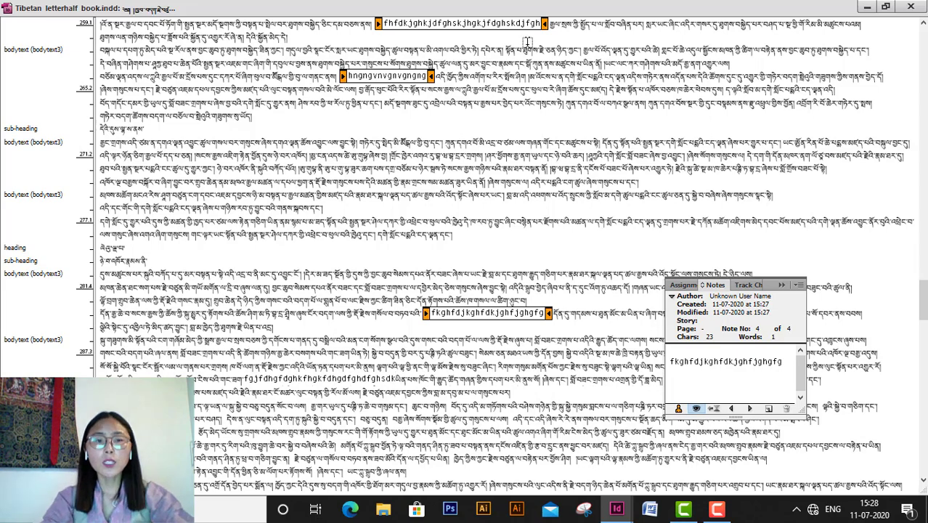
click(885, 7)
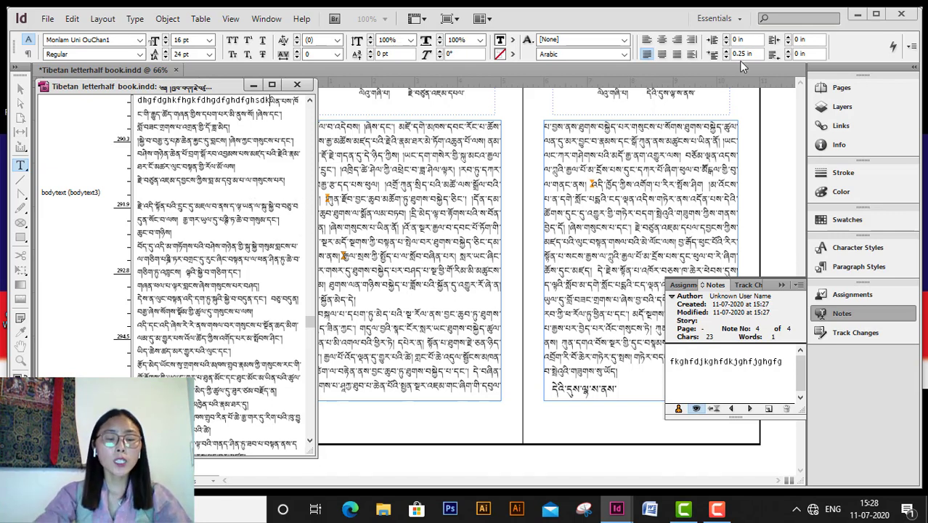
key(ctrl+y)
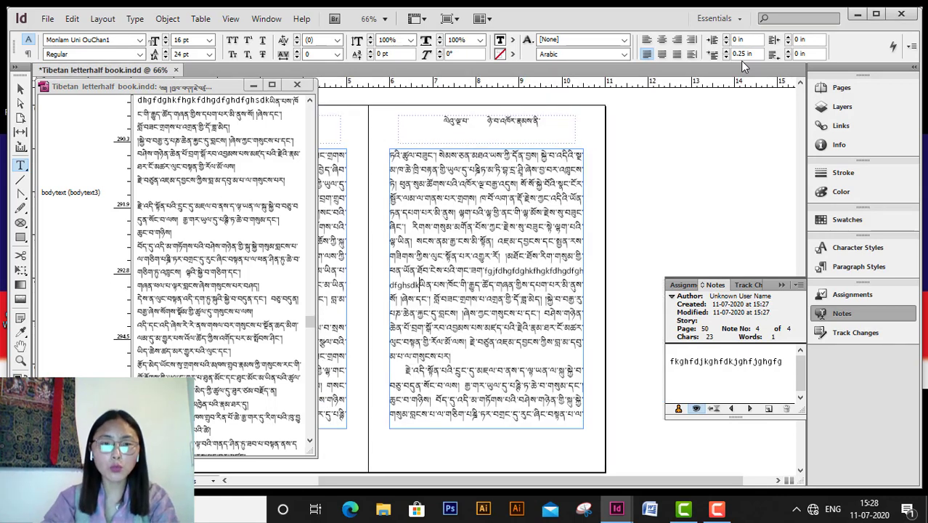
Close the Story Editor window and collapse the Notes panel to clear the layout view.
click(297, 87)
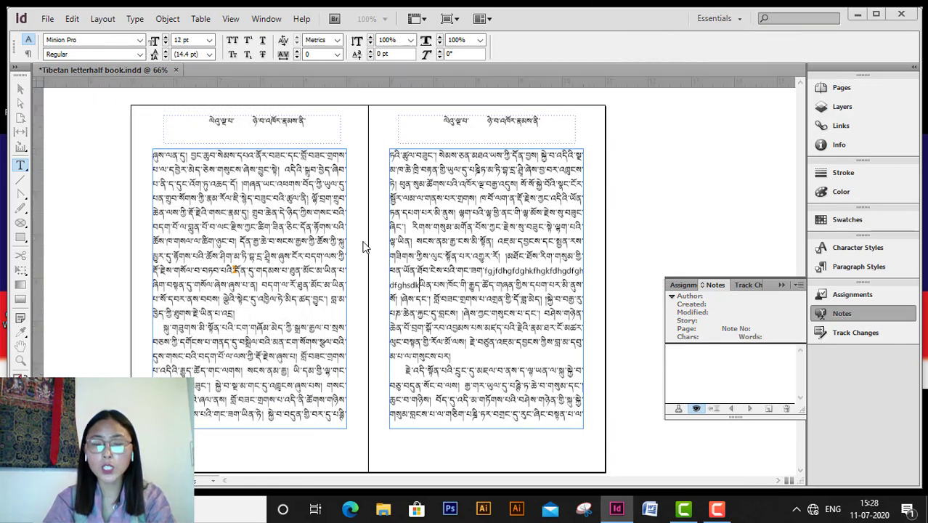
click(781, 286)
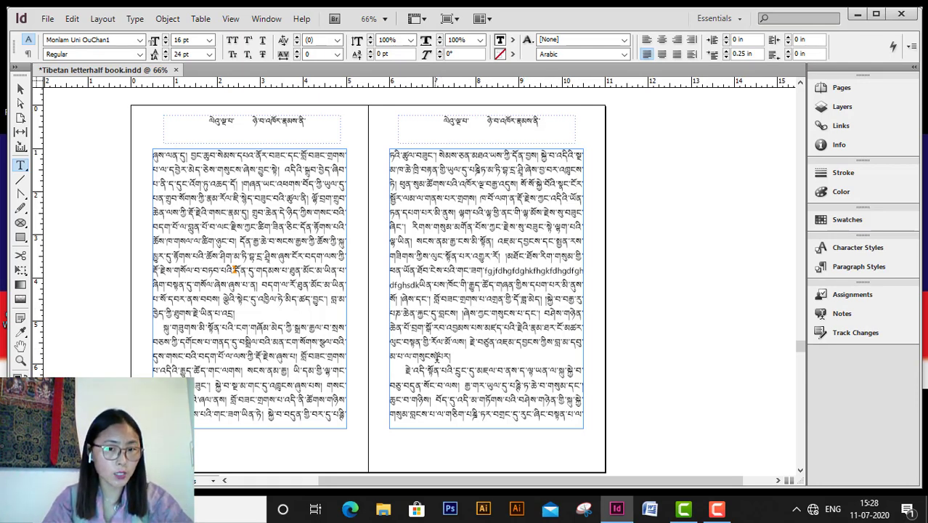
Insert a footnote after the mid-line break in the fifth body line of an earlier spread's right-hand page.
scroll(437, 357, down, 8)
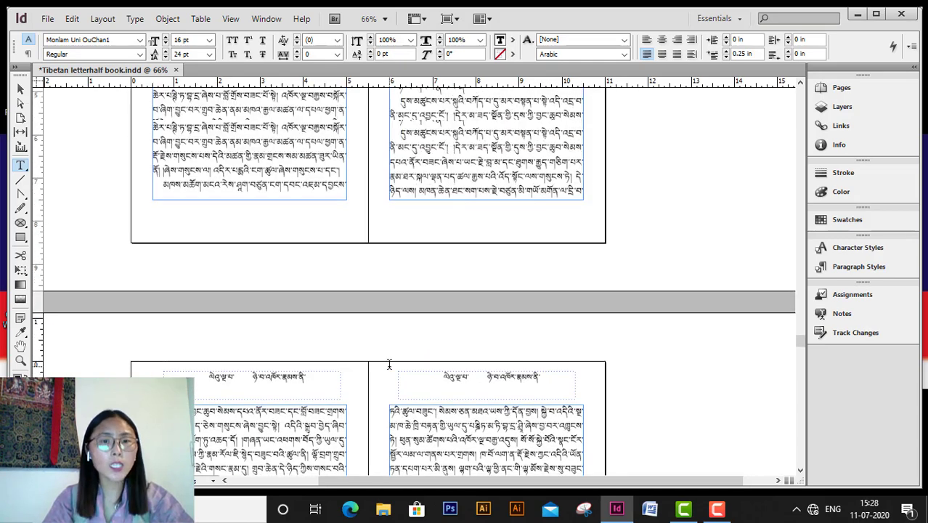
scroll(389, 363, up, 10)
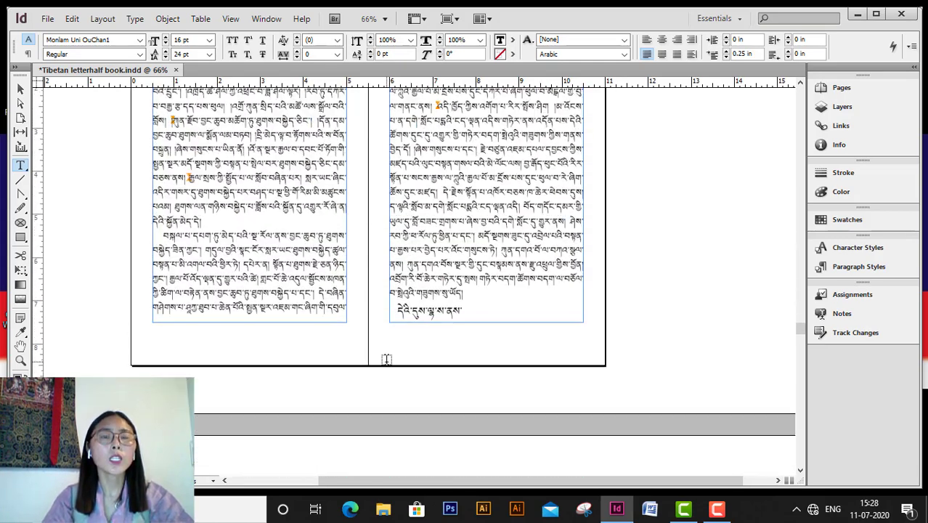
scroll(387, 359, up, 10)
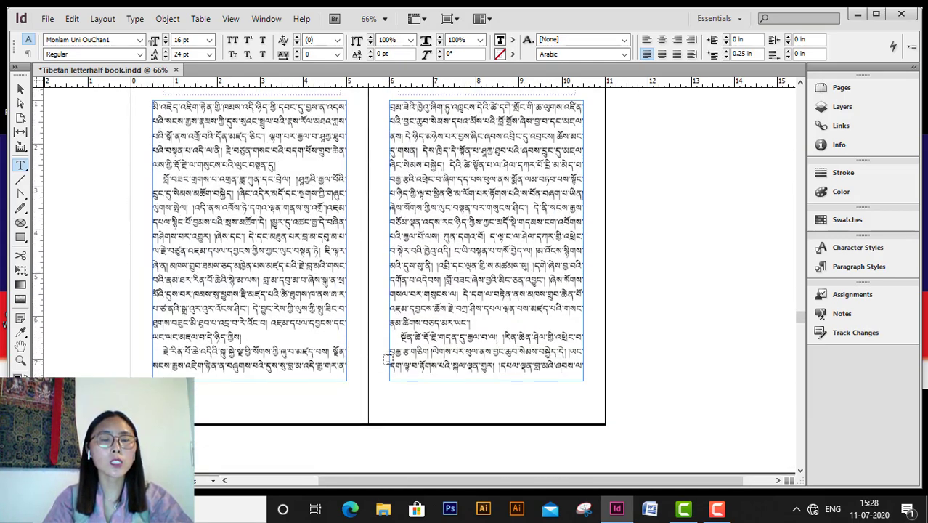
scroll(388, 360, up, 4)
scroll(388, 363, down, 1)
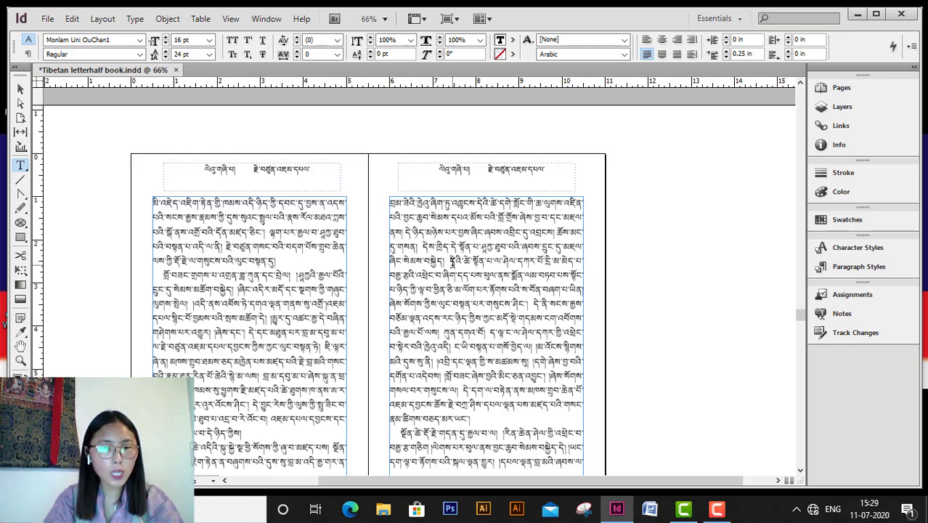
right_click(451, 261)
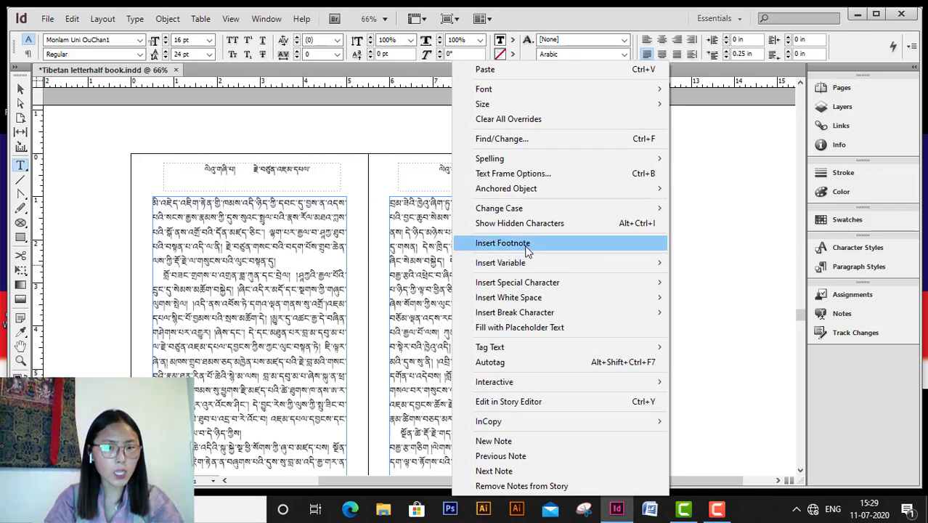
click(135, 19)
click(136, 19)
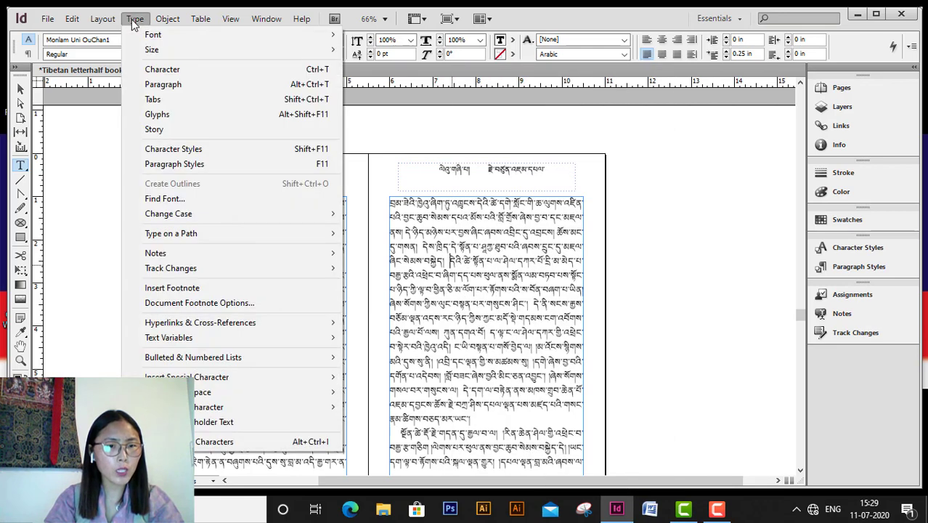
click(210, 288)
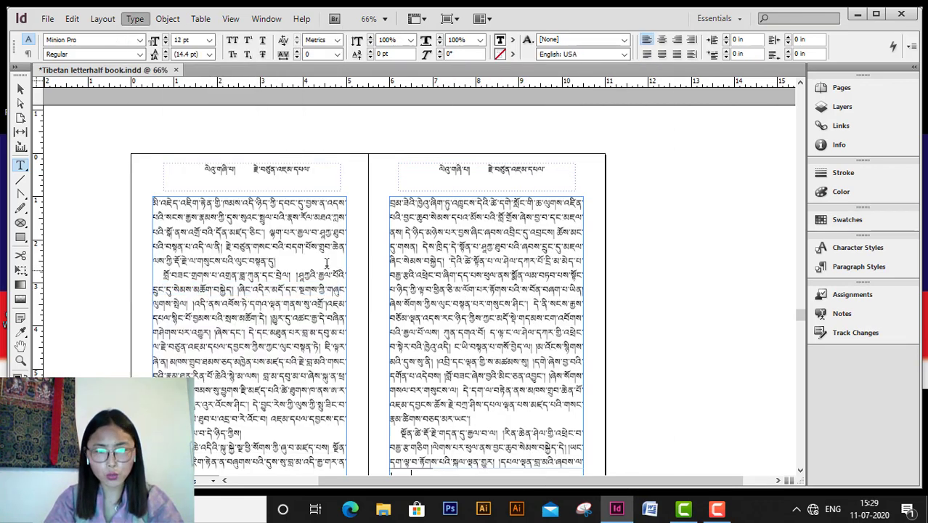
Enter "jkvhdhvjkvhxjkvhx" as the text of the new footnote at the foot of the right-hand page.
scroll(451, 268, down, 3)
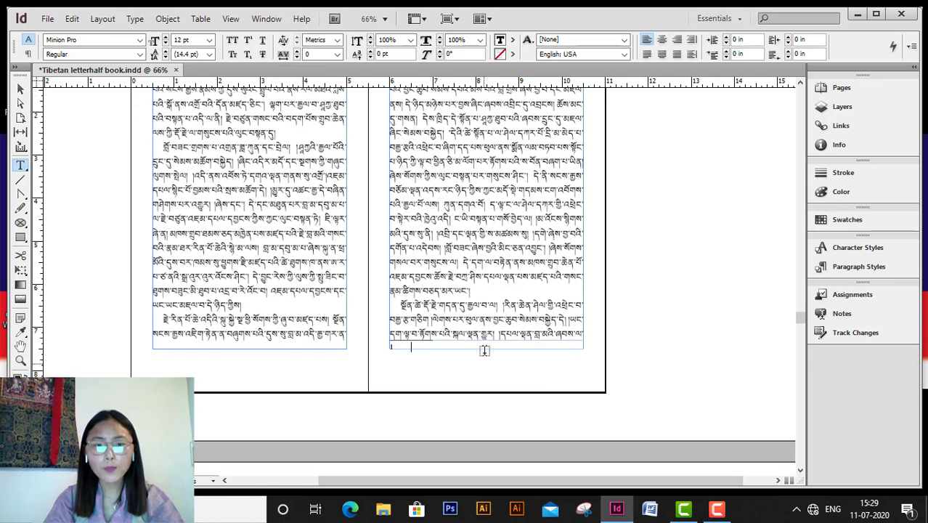
text(jkvhdhvjkvh)
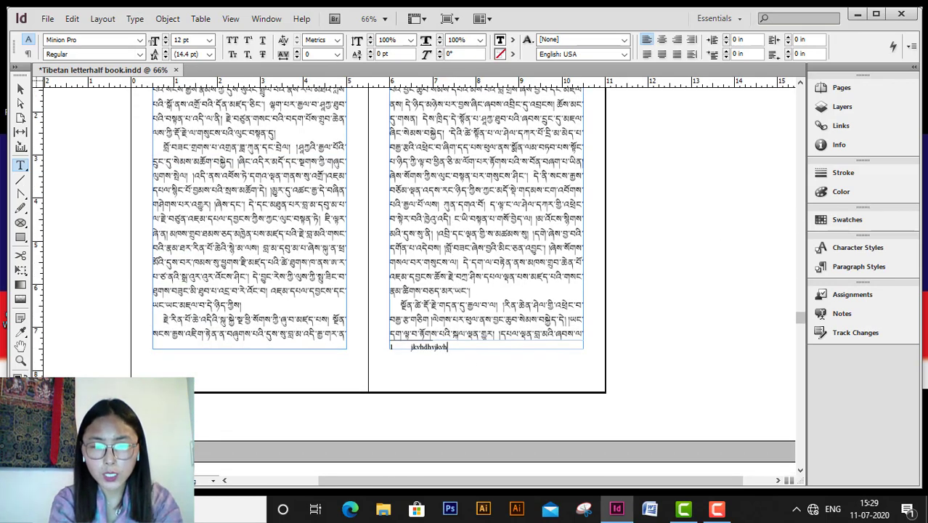
text(zjkvhz)
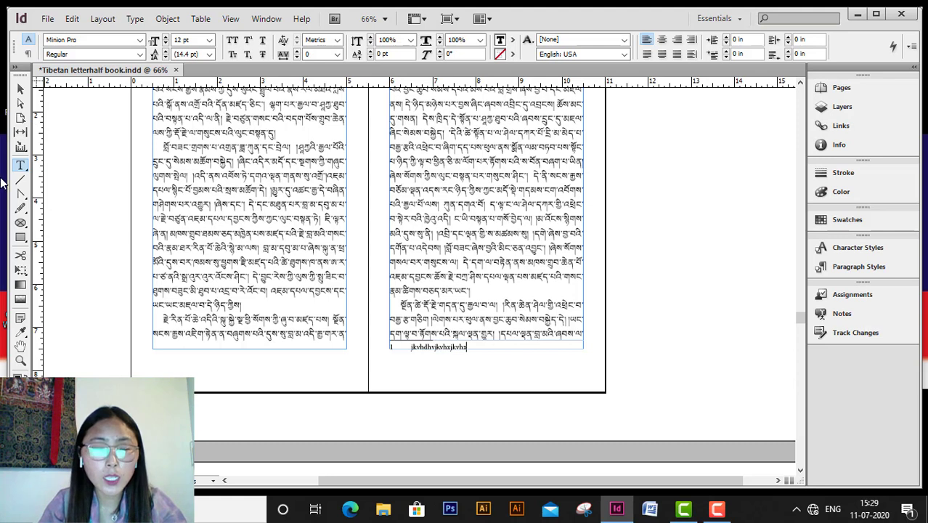
Zoom in on the right-hand page and examine the footnote reference in the body text and the footnote below it.
click(20, 360)
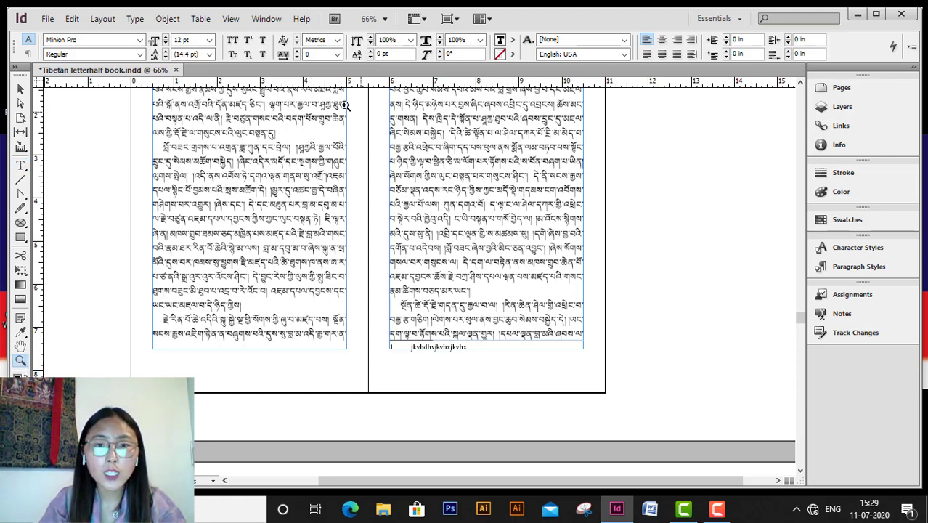
drag(308, 82, 503, 183)
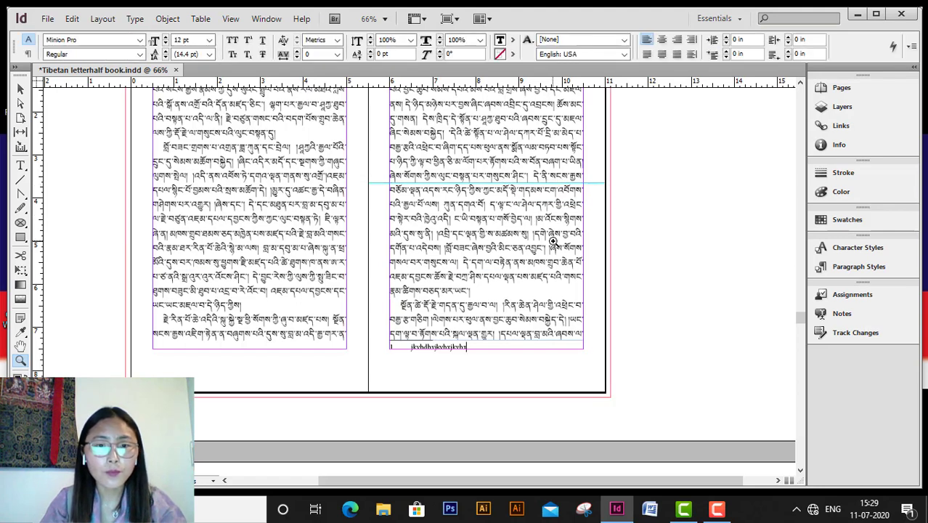
key(ctrl+semicolon)
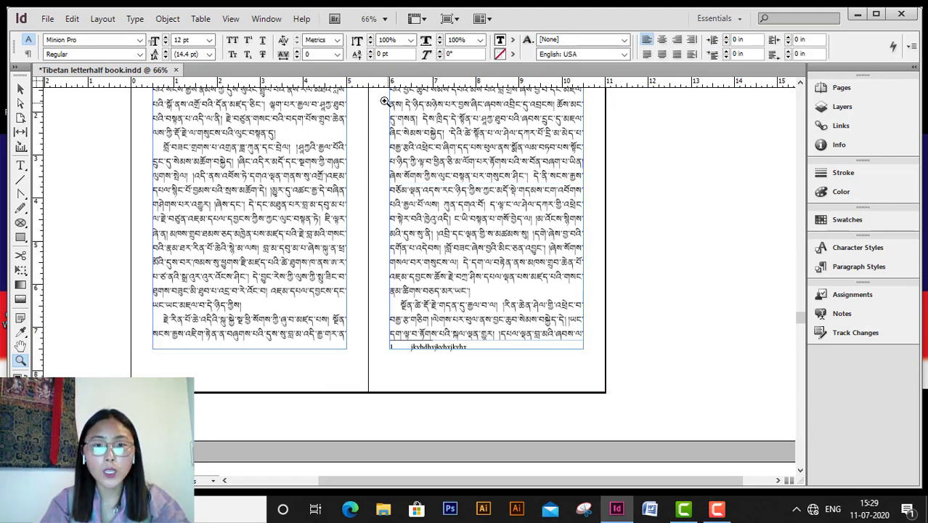
drag(379, 97, 591, 248)
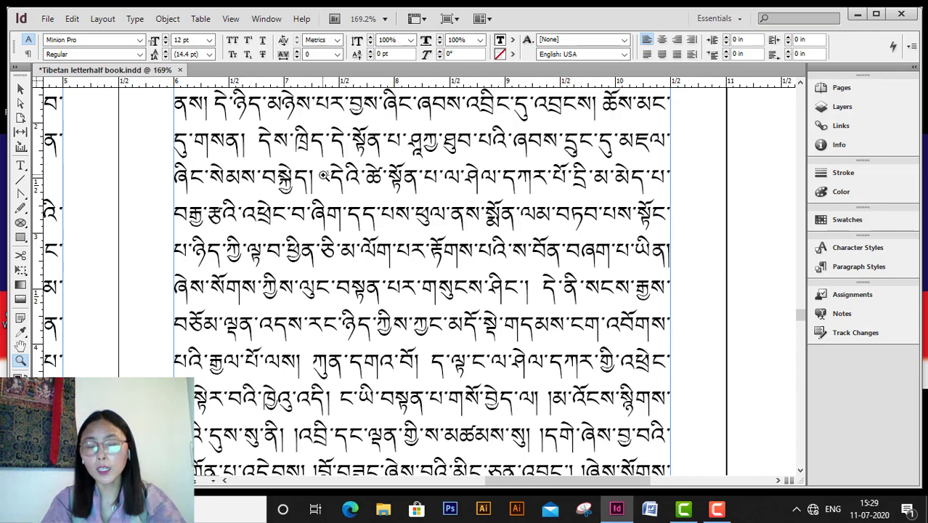
scroll(331, 193, down, 6)
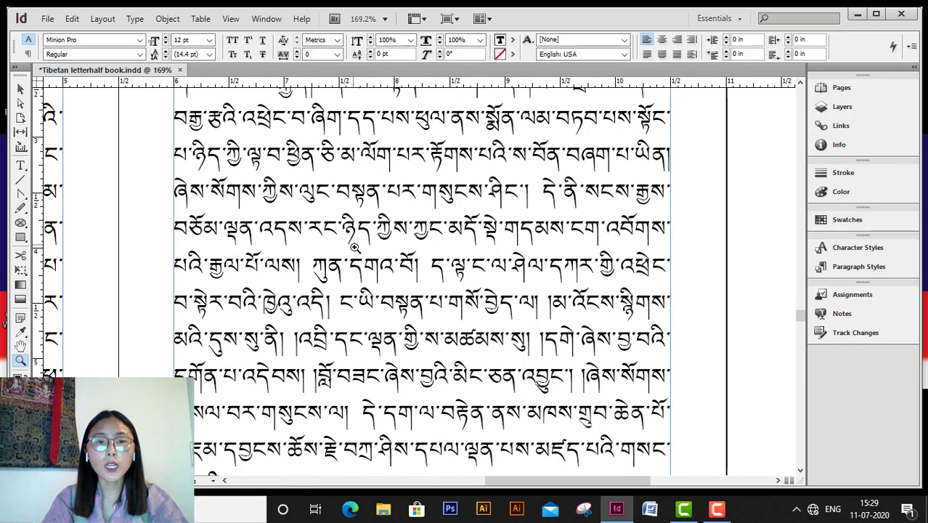
scroll(439, 415, down, 5)
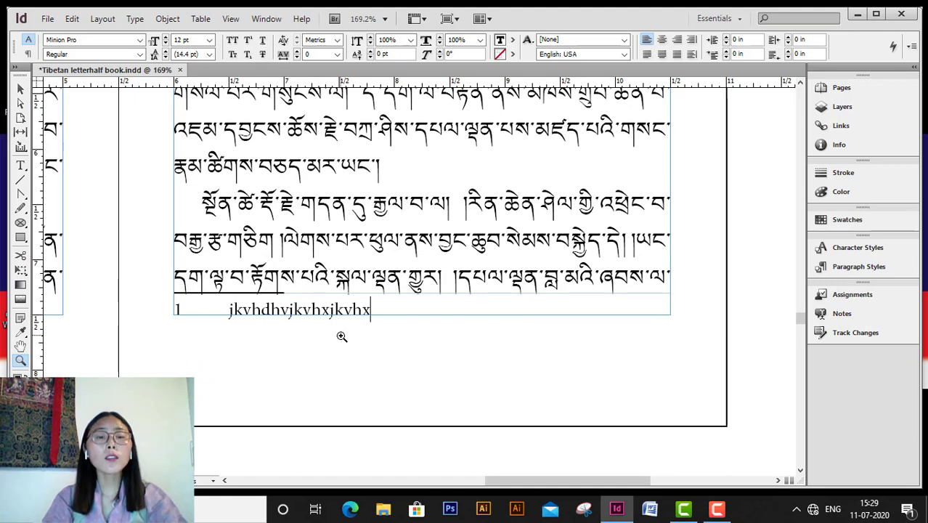
Create a new paragraph style and name it "footenote".
click(21, 88)
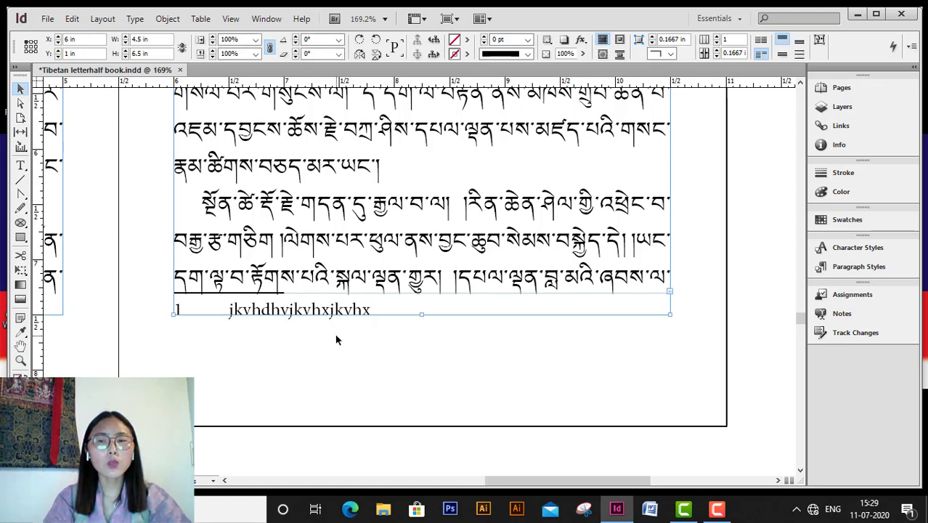
click(860, 268)
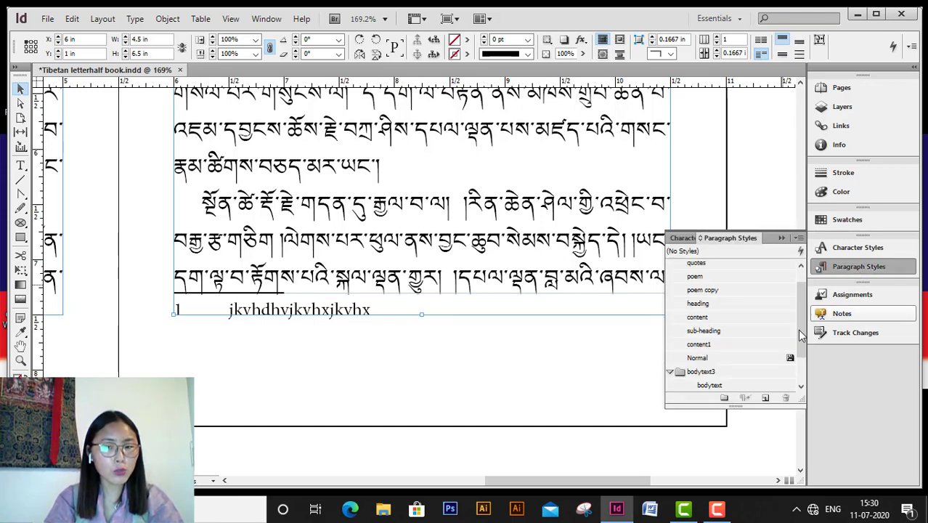
click(669, 372)
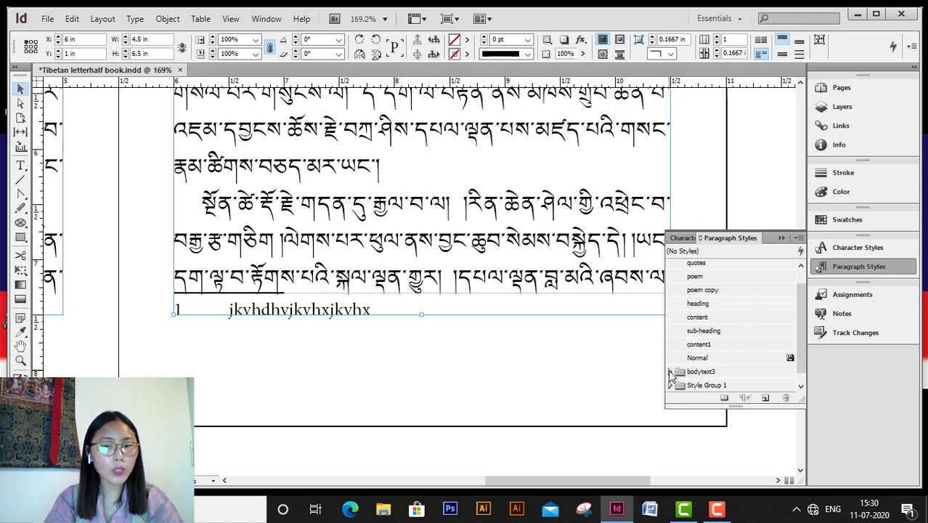
click(766, 399)
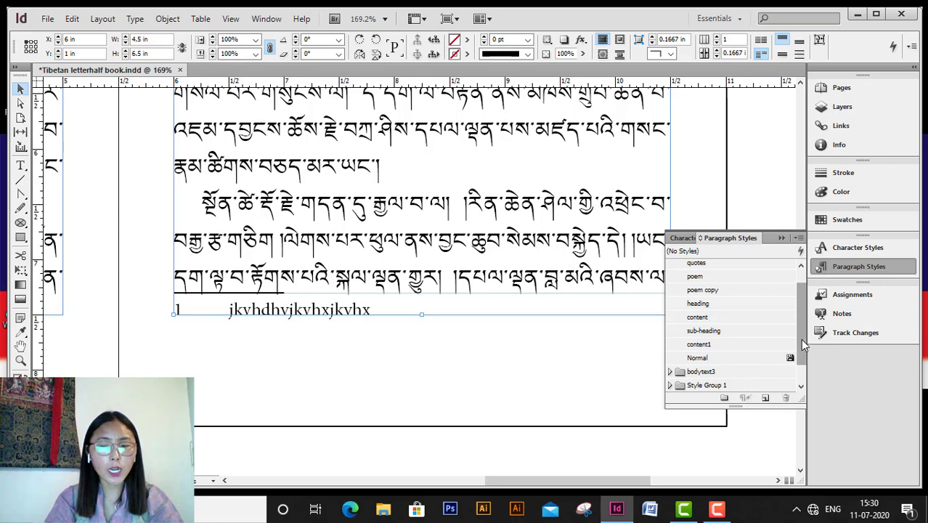
scroll(788, 363, down, 1)
double_click(765, 386)
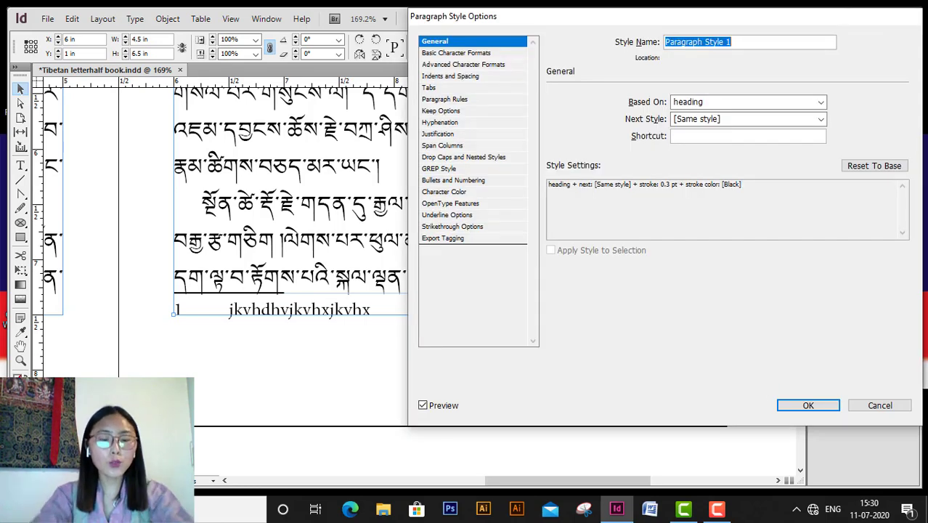
text(foot)
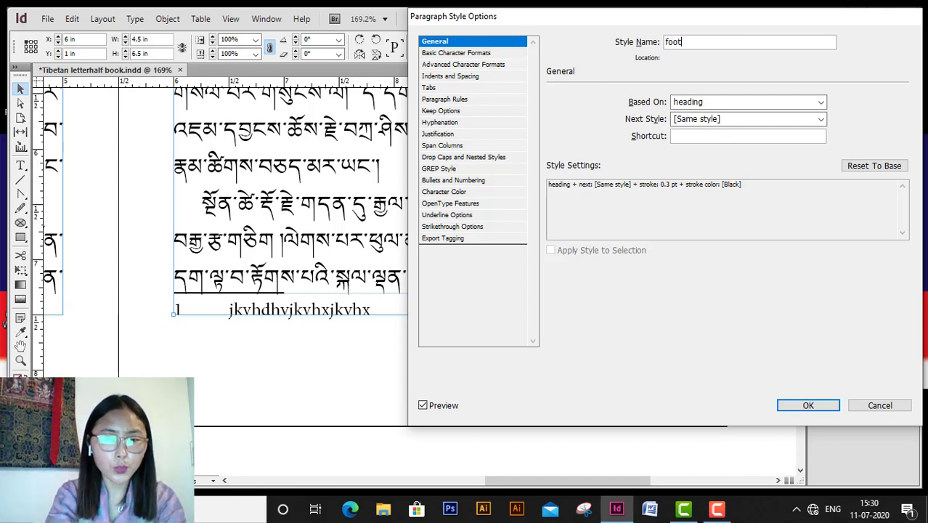
text(enot)
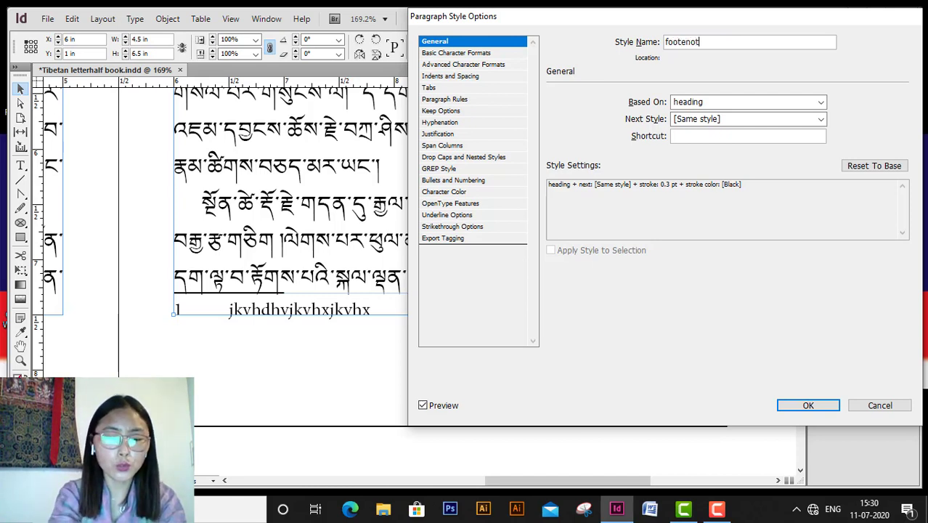
text(e)
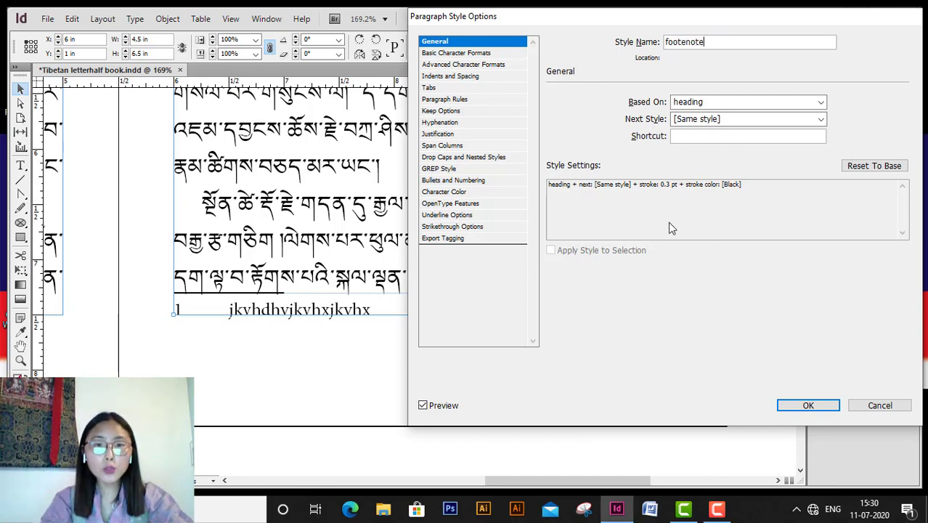
Set the footenote style's font to Times New Roman, size 12 pt and leading 18 pt, and save the style.
click(475, 53)
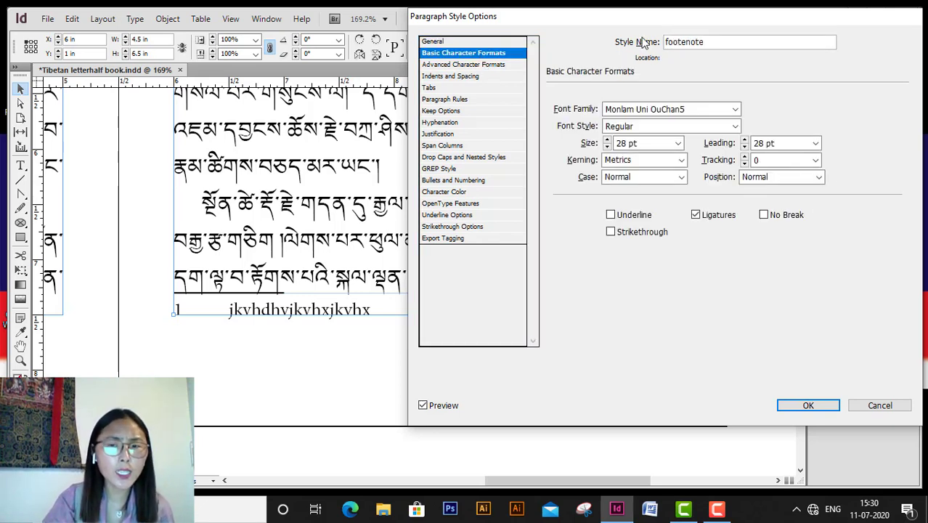
click(700, 112)
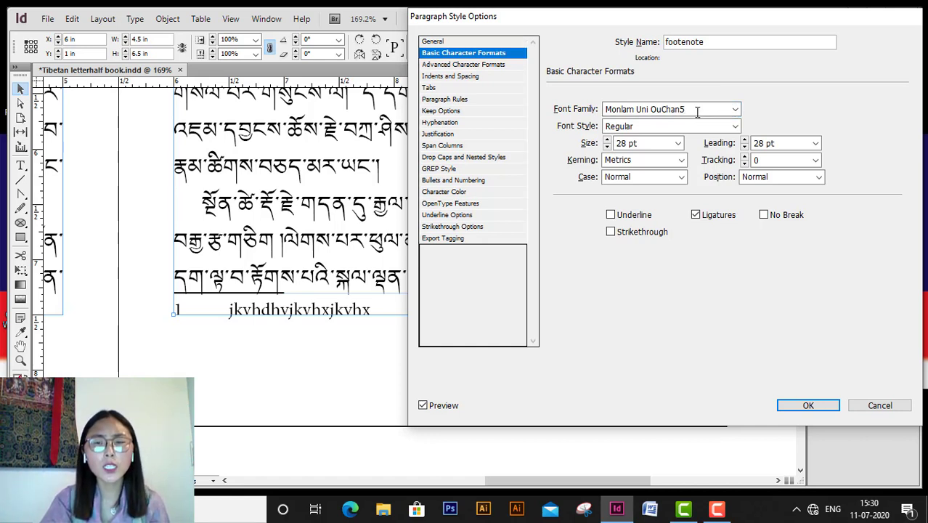
drag(697, 112, 551, 113)
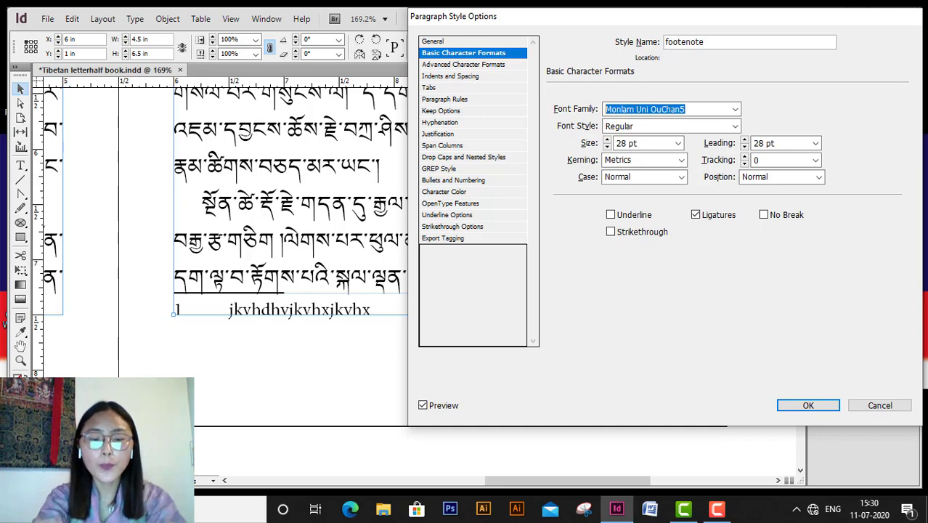
text(Times New Roman)
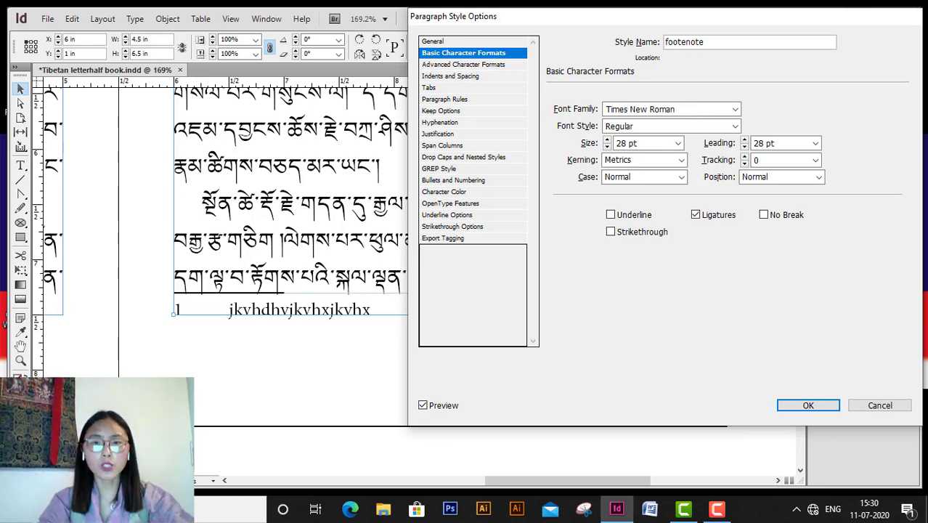
double_click(622, 144)
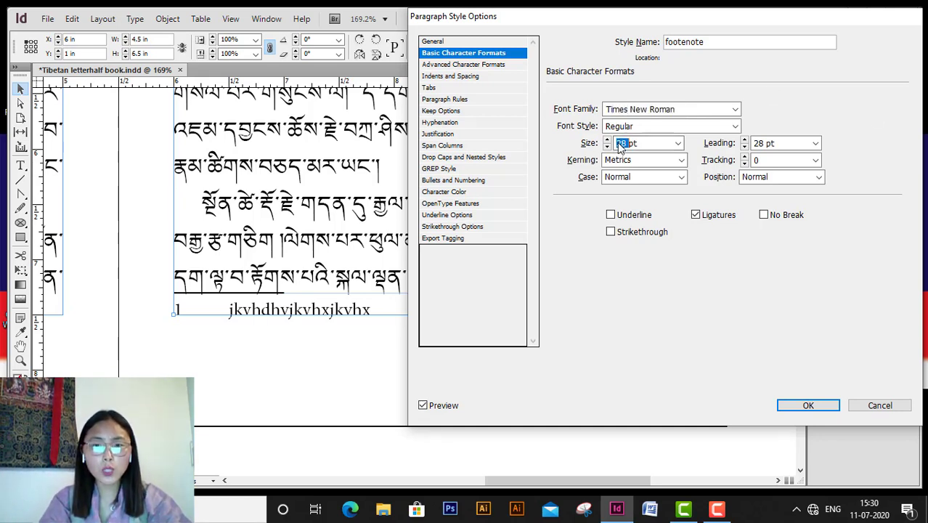
text(12)
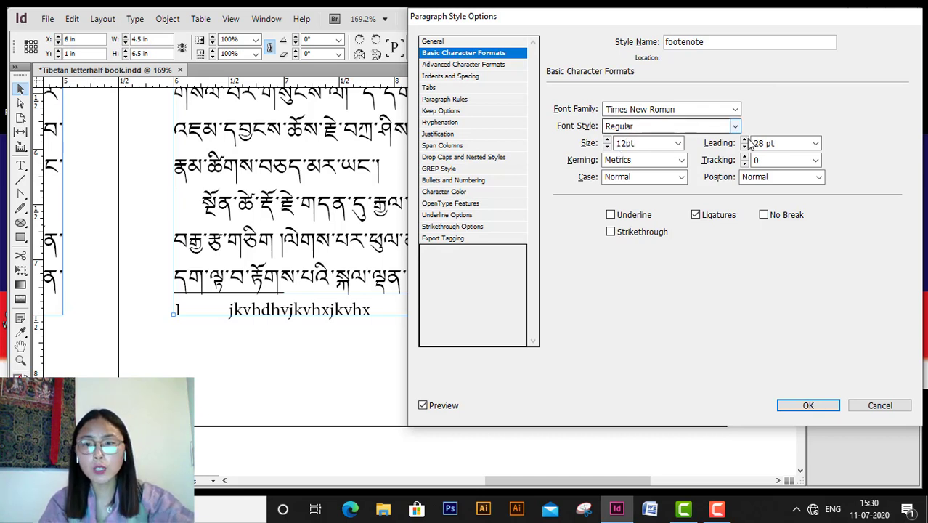
double_click(760, 144)
text(1)
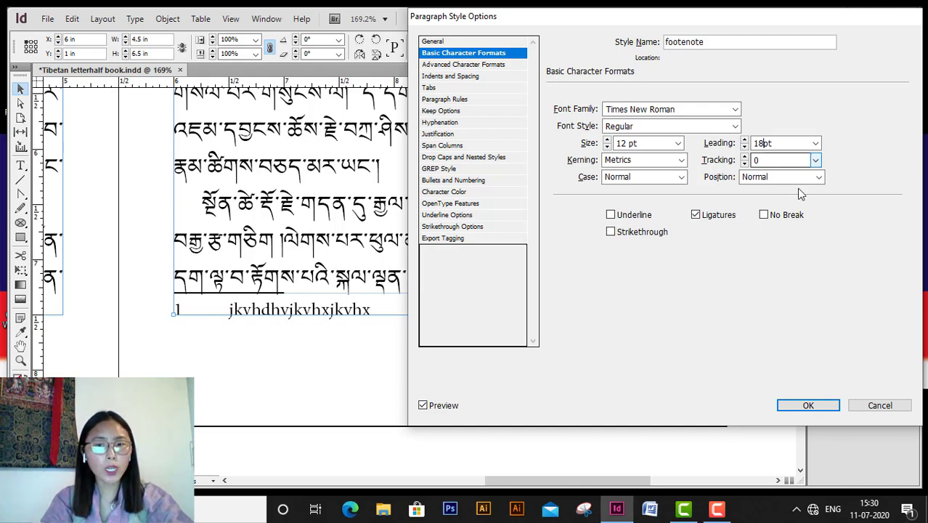
click(809, 404)
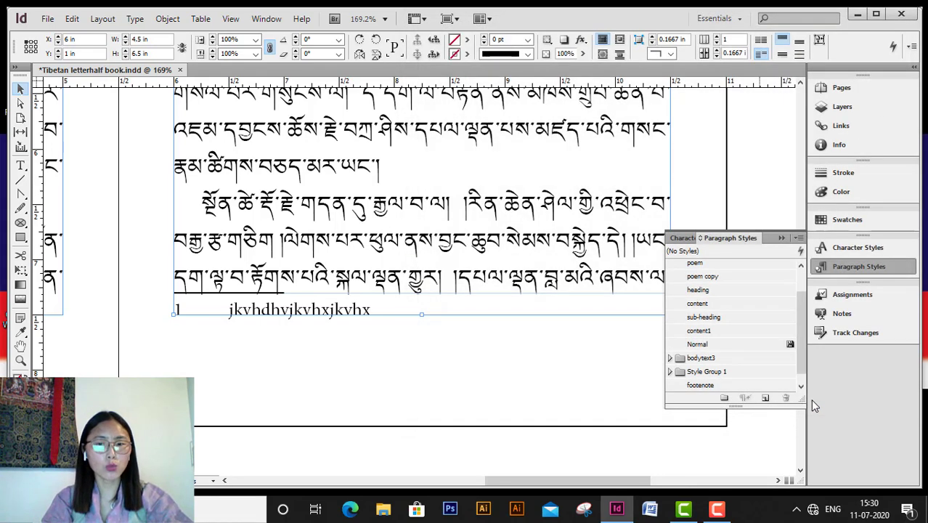
Apply the footenote paragraph style to the footnote text and set the style's alignment to Left.
double_click(347, 312)
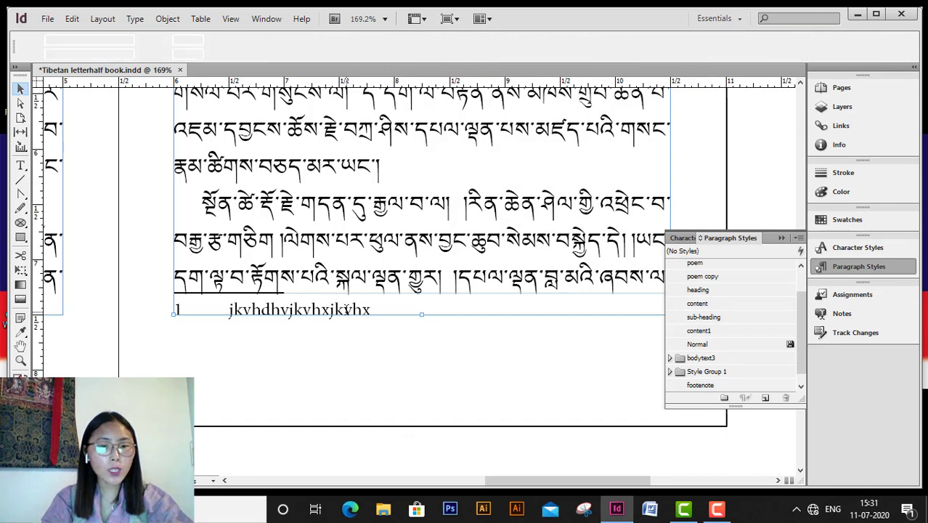
click(695, 387)
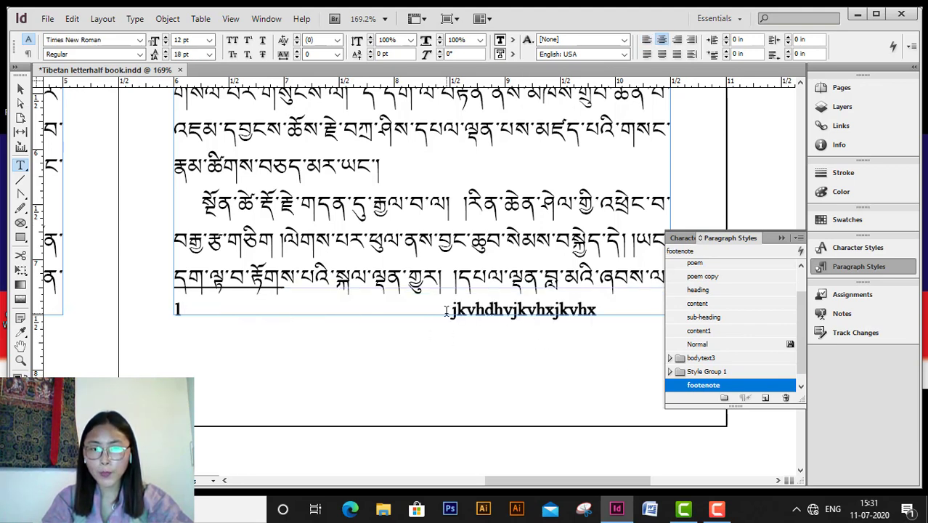
double_click(745, 387)
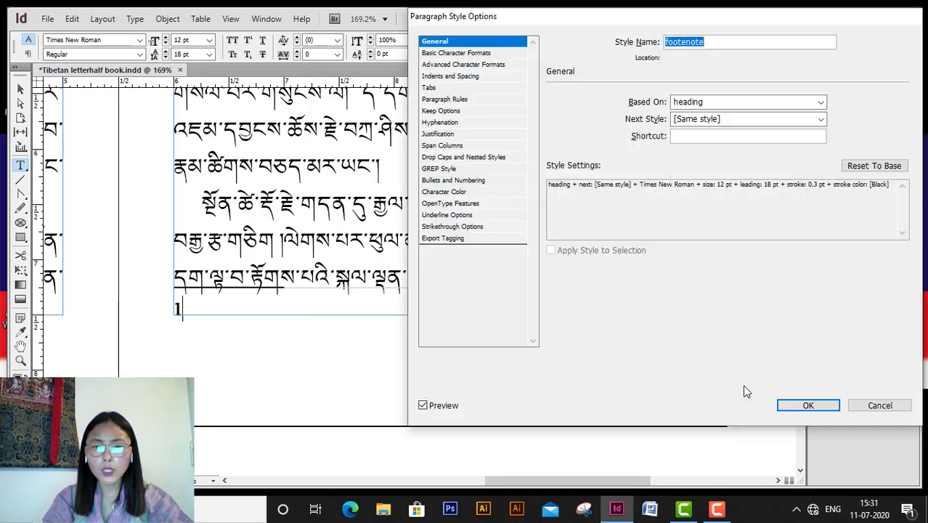
click(480, 54)
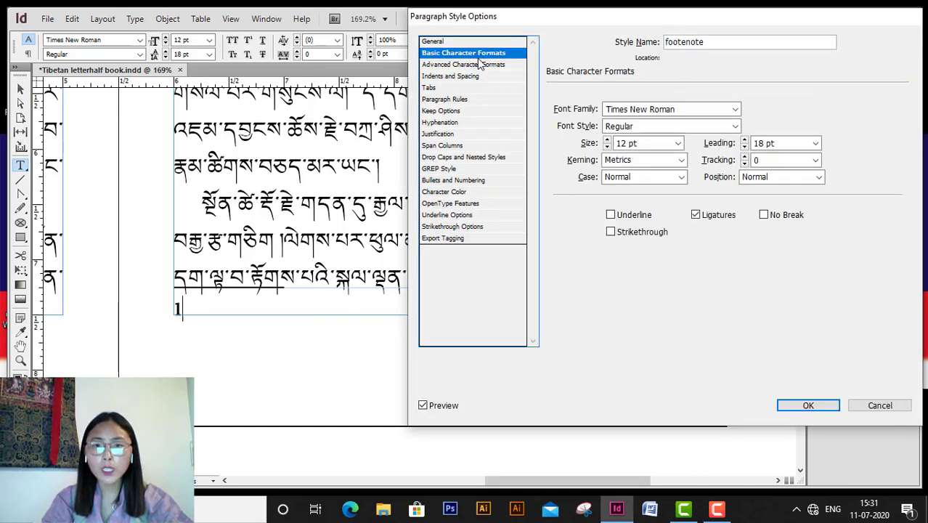
click(481, 64)
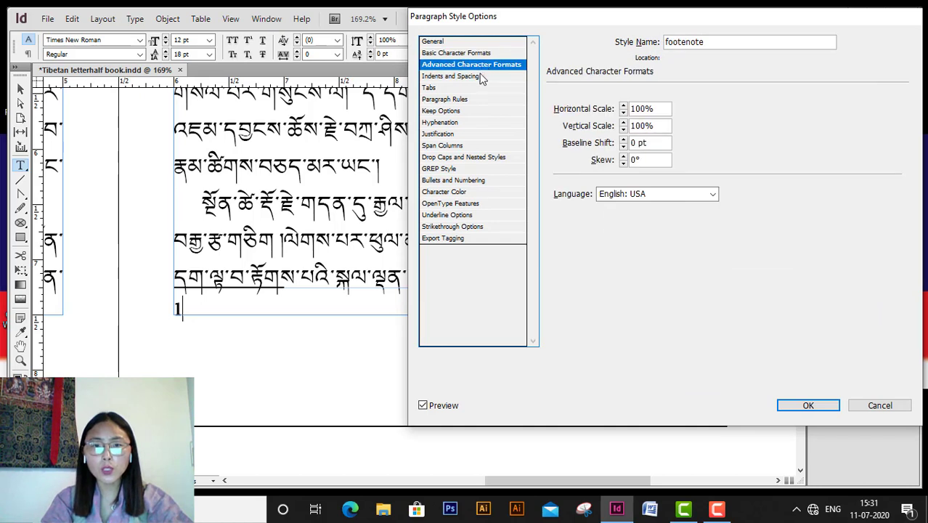
click(481, 76)
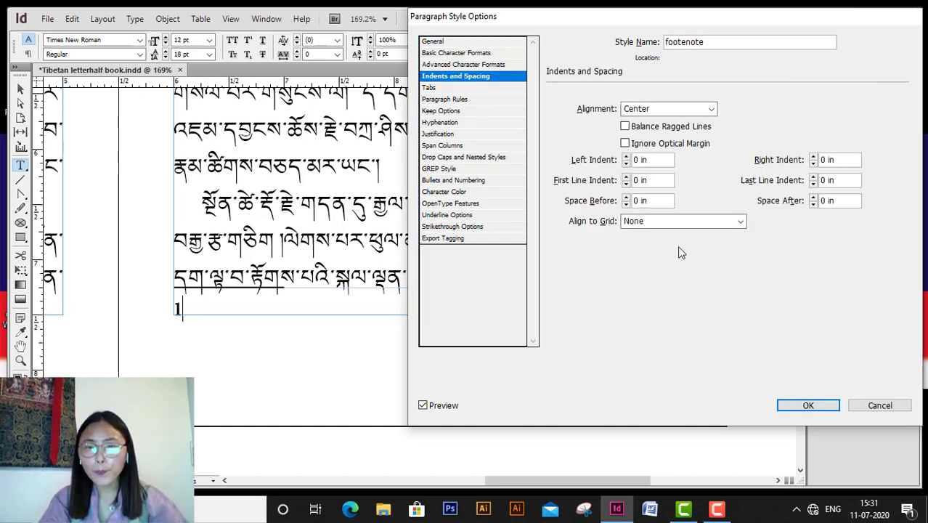
click(687, 112)
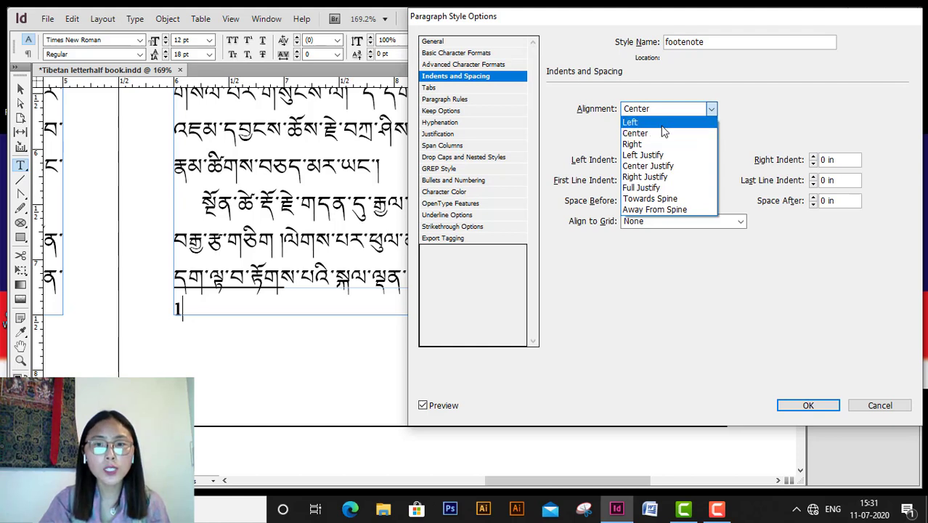
click(664, 124)
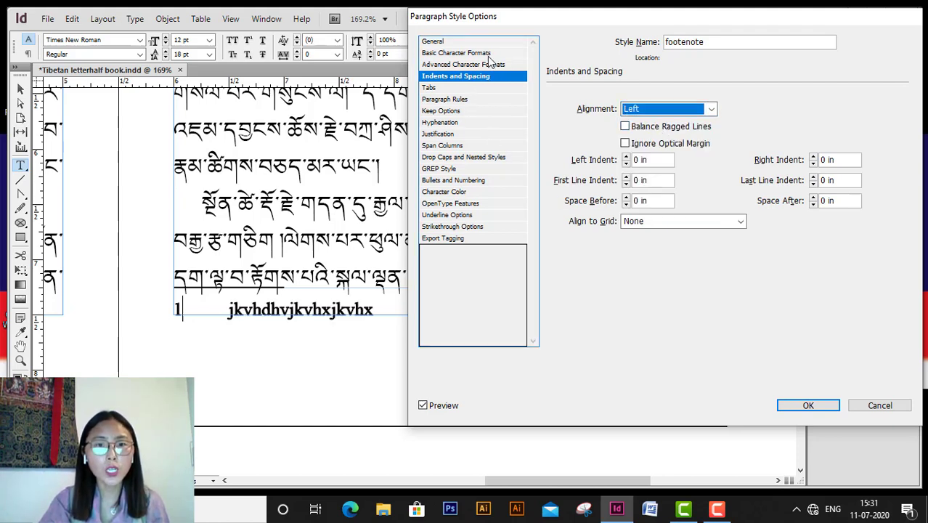
click(489, 54)
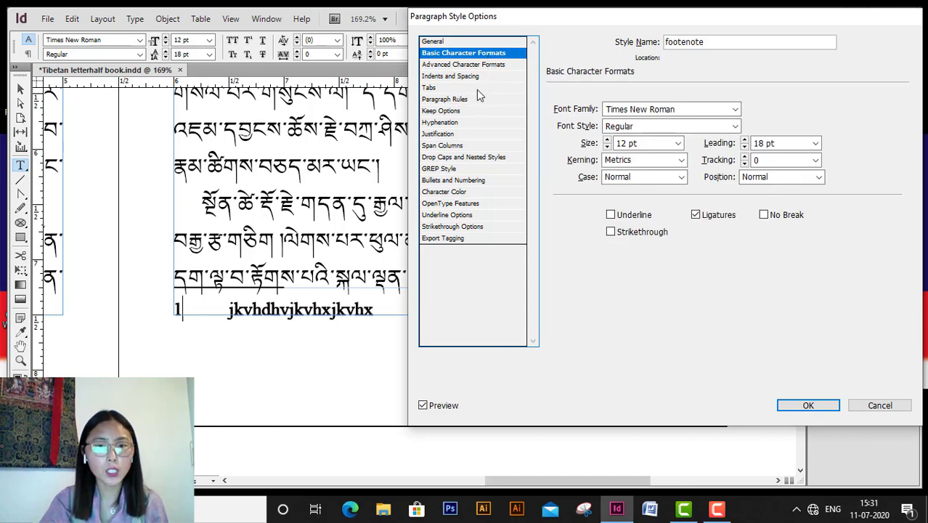
click(476, 78)
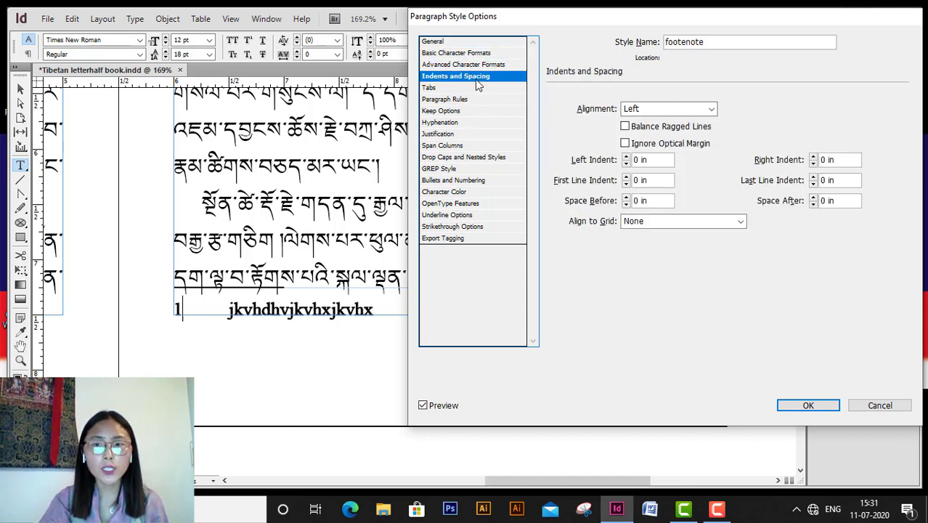
click(809, 405)
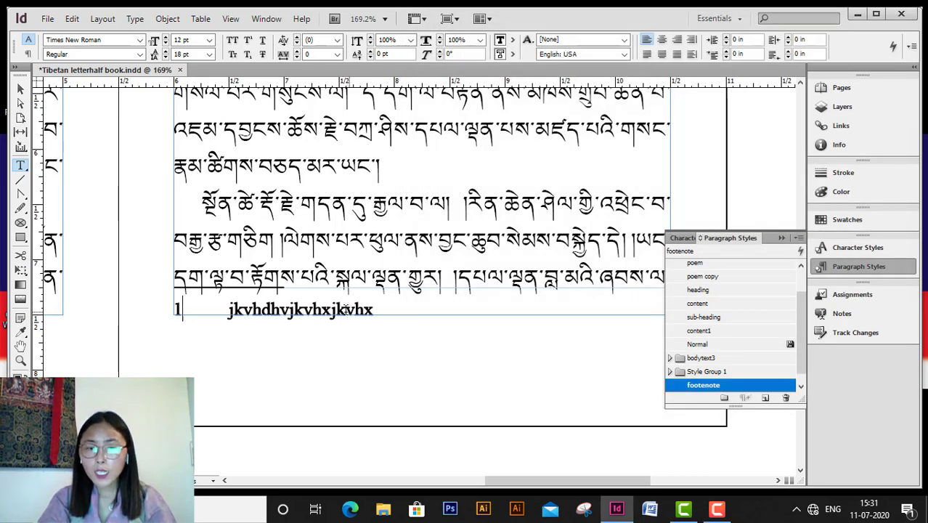
Examine the drop cap and nested style settings of the footenote paragraph style.
double_click(780, 388)
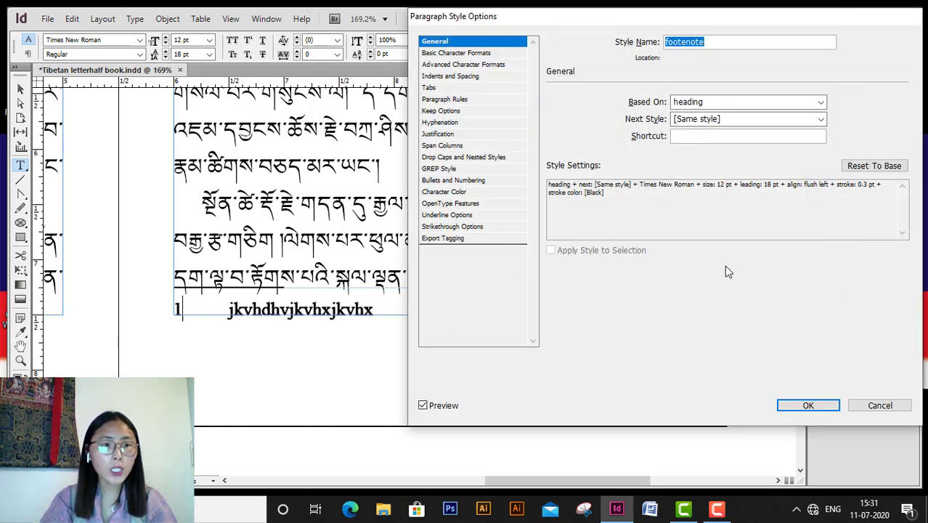
click(451, 159)
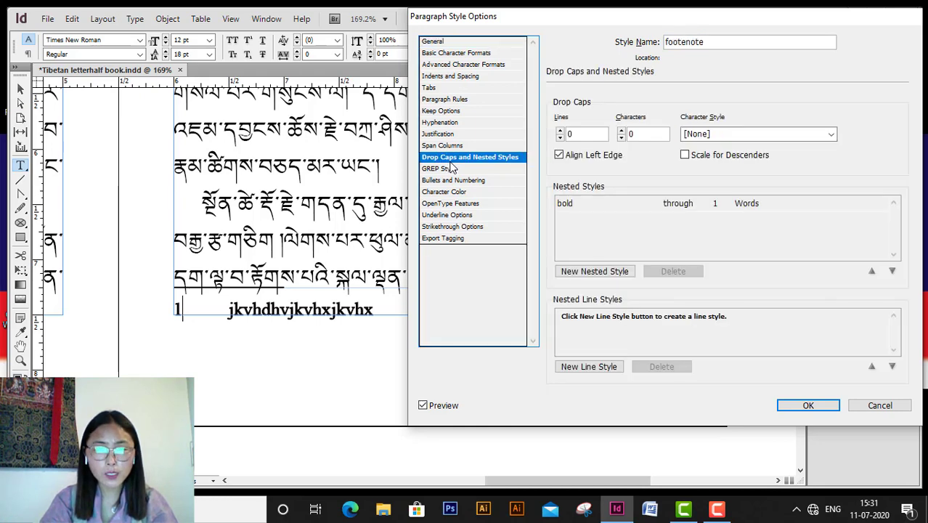
click(812, 407)
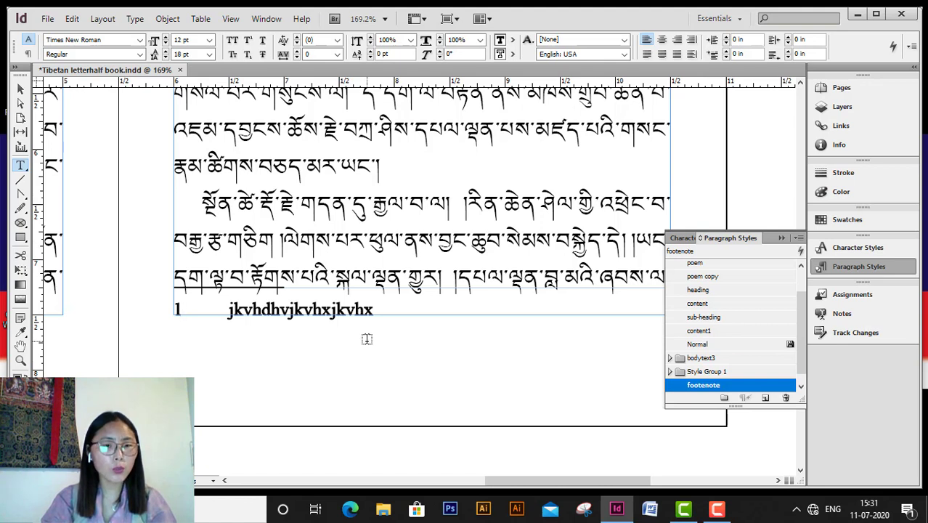
Open the document footnote options, try the 01,02,03... and a, b, c, d... numbering styles, and return to 1, 2, 3, 4...
click(144, 23)
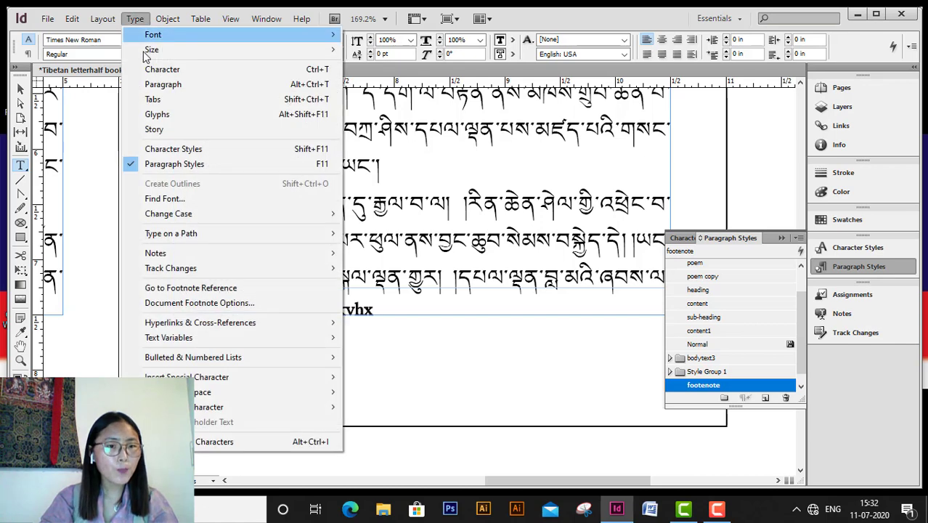
click(226, 304)
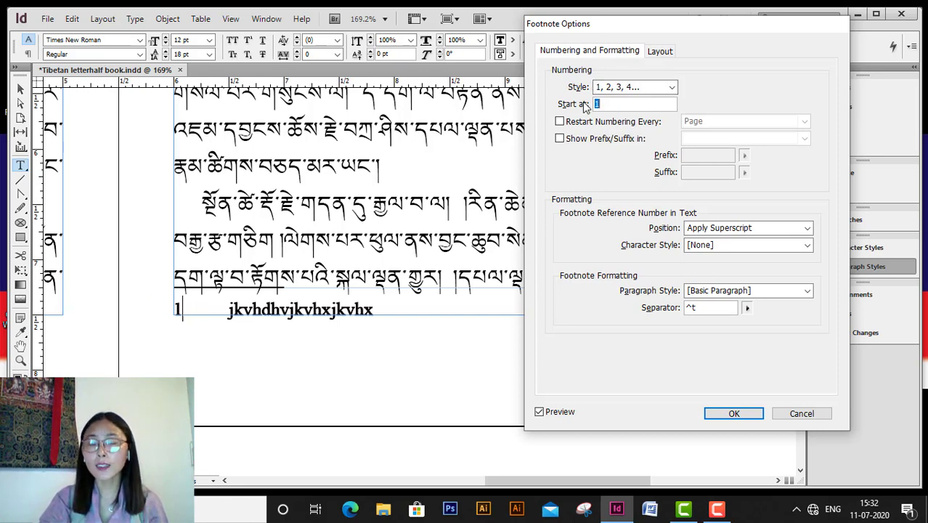
click(647, 87)
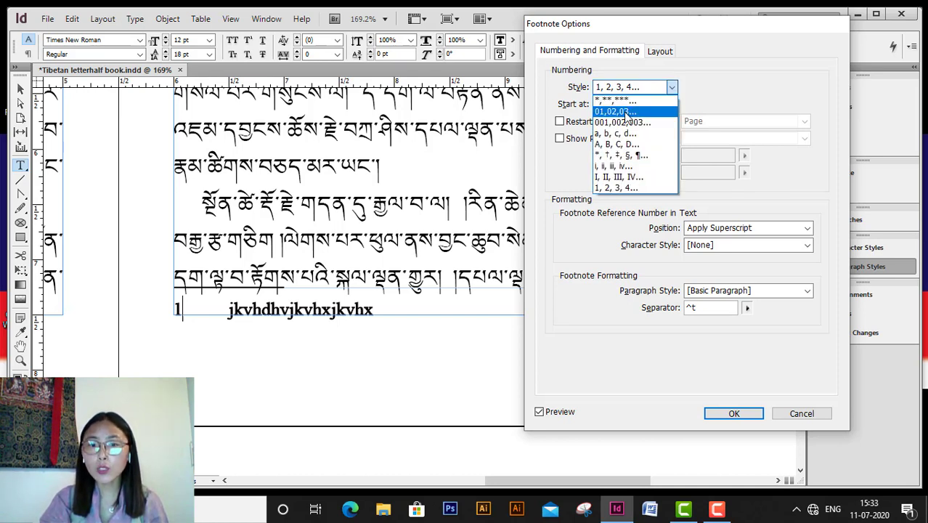
click(623, 111)
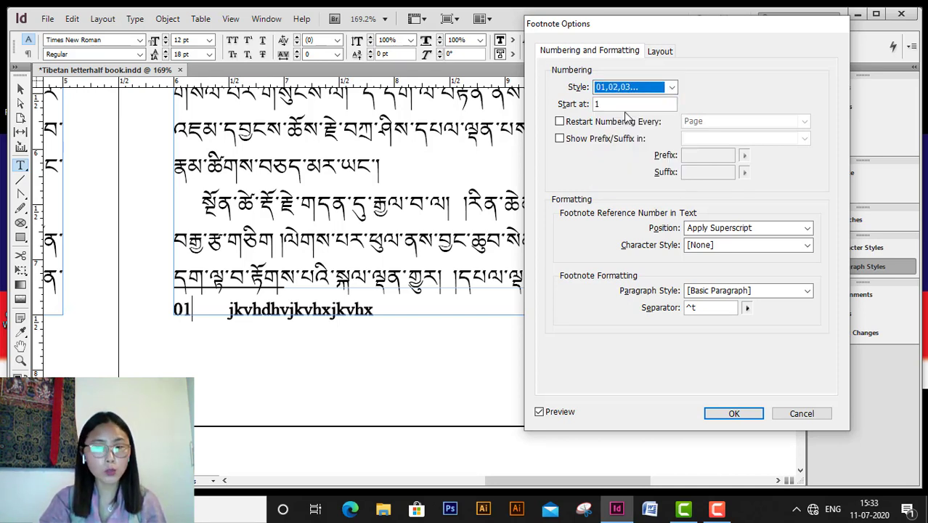
click(662, 89)
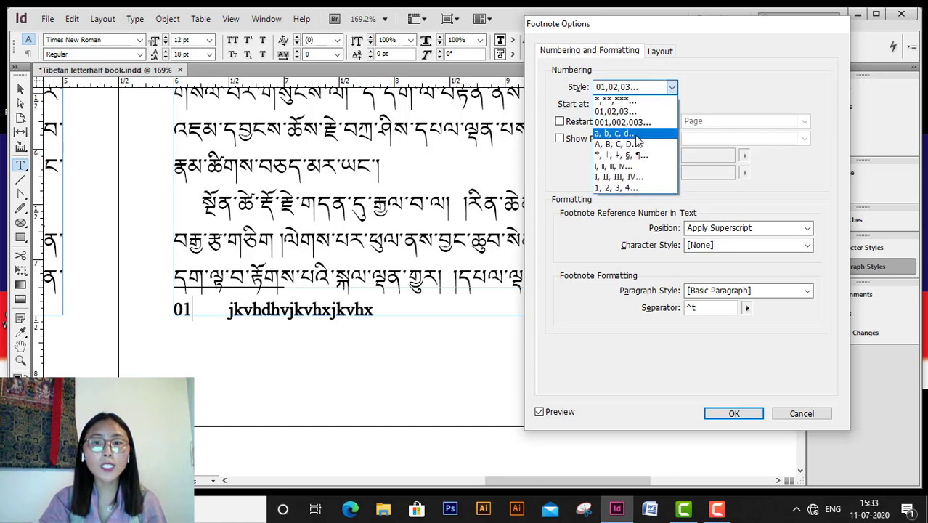
click(635, 134)
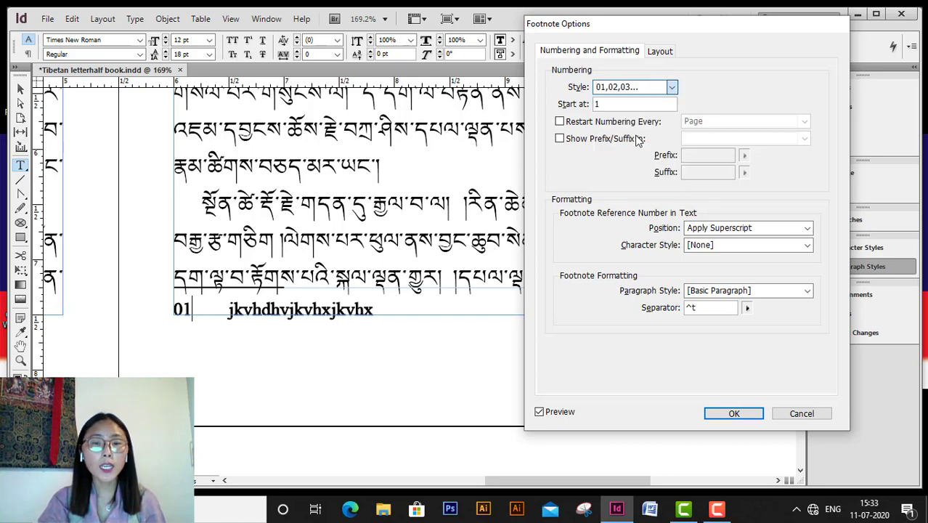
click(670, 89)
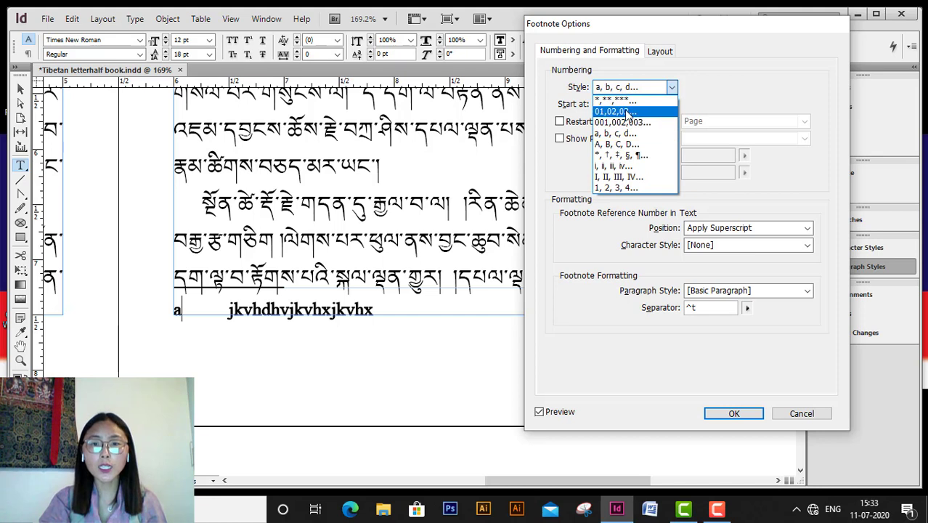
click(629, 189)
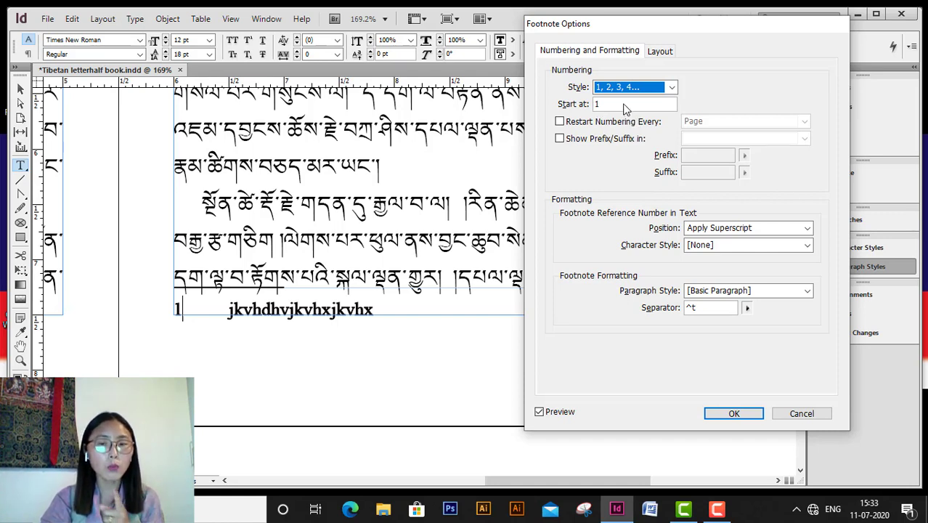
Try to start the footnote numbering at 0.
key(Tab)
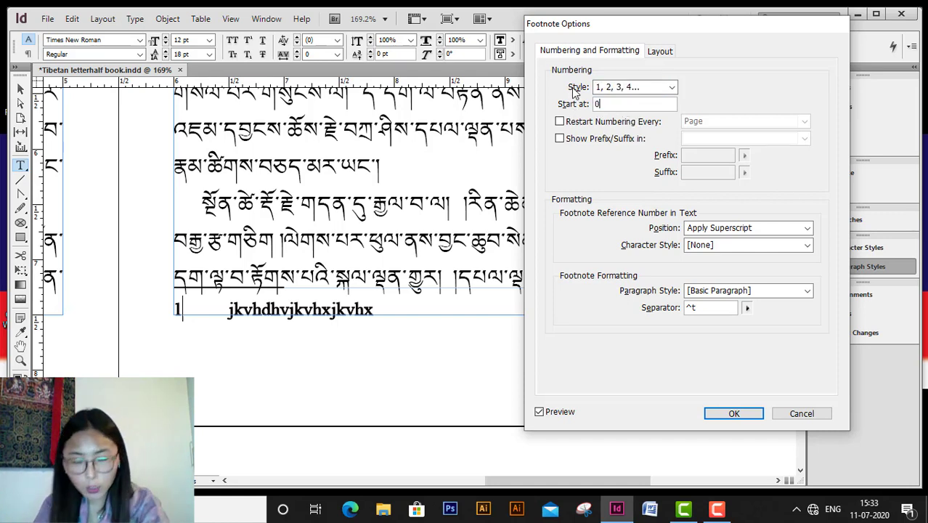
text(0)
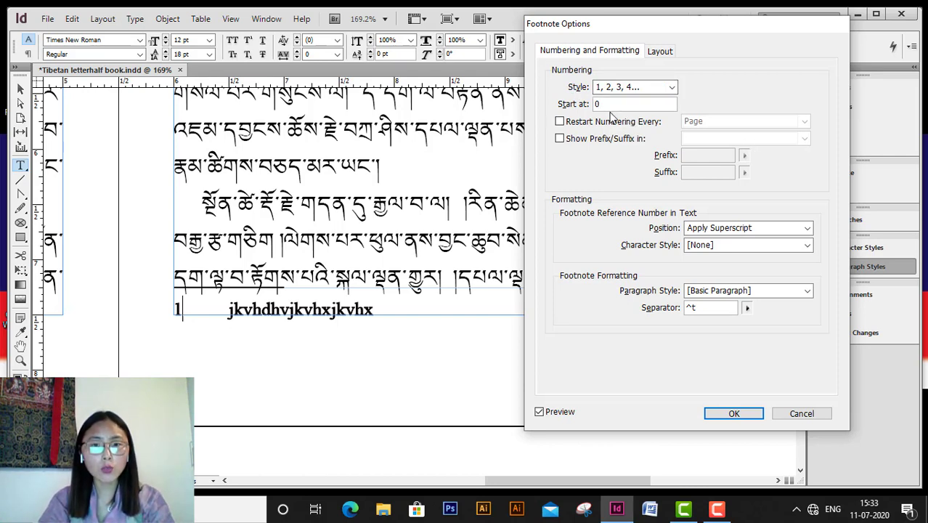
click(560, 122)
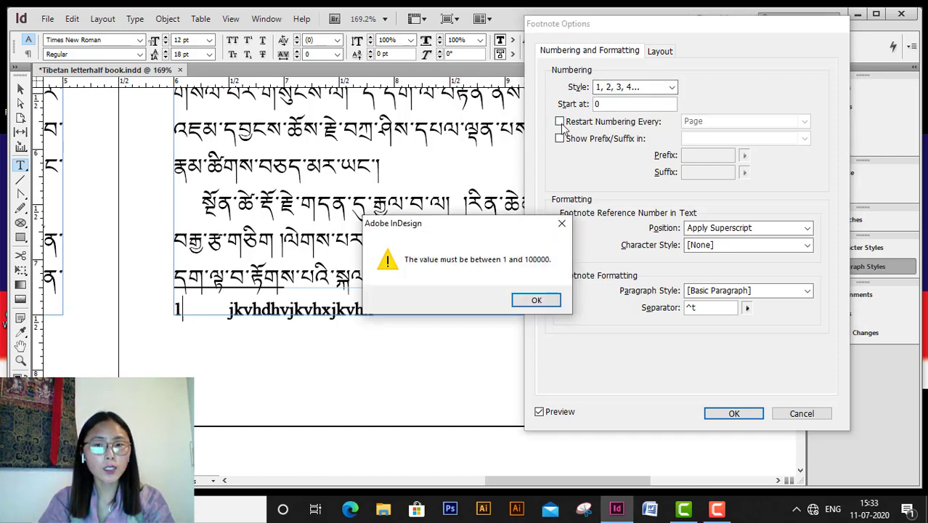
click(537, 301)
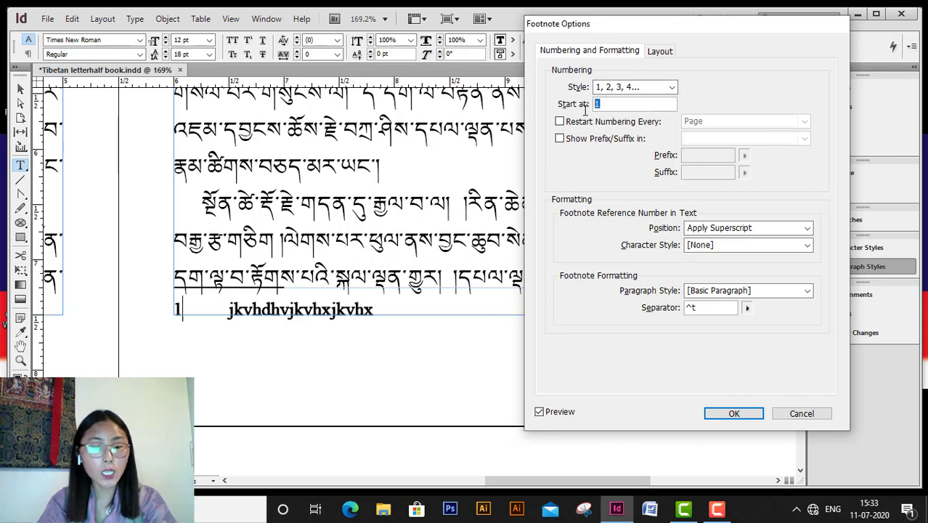
Set the footnote numbering to start at 2 and preview it on the page.
text(2)
click(615, 88)
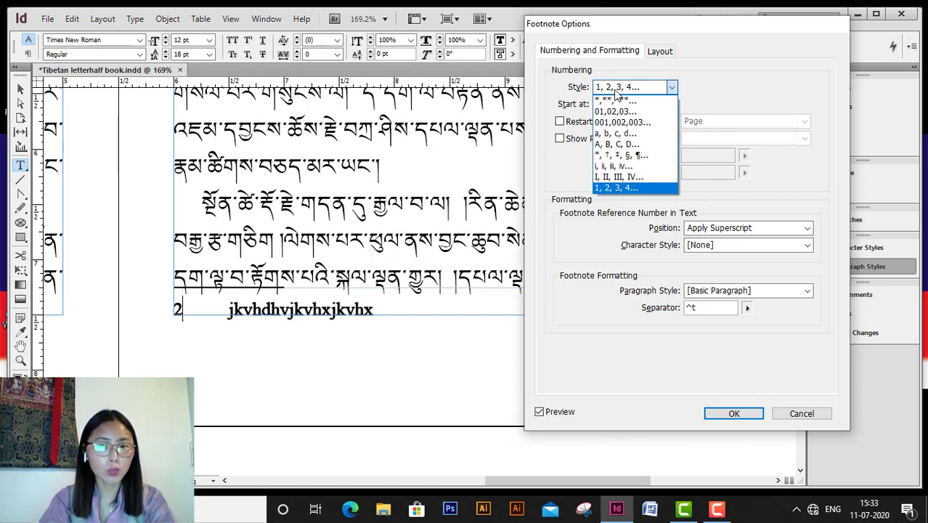
click(615, 88)
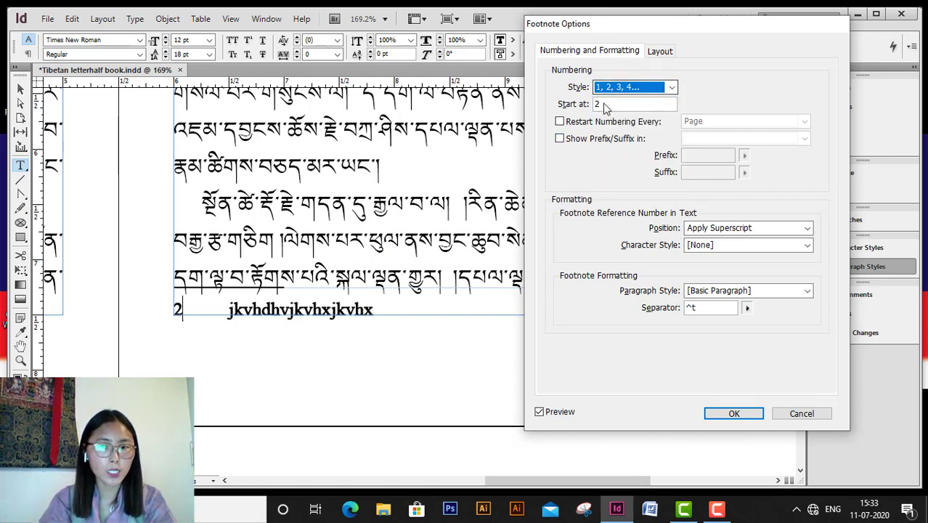
Set the footnote numbering to start at 1 and restart on every page, and save the footnote options.
click(597, 103)
text(1)
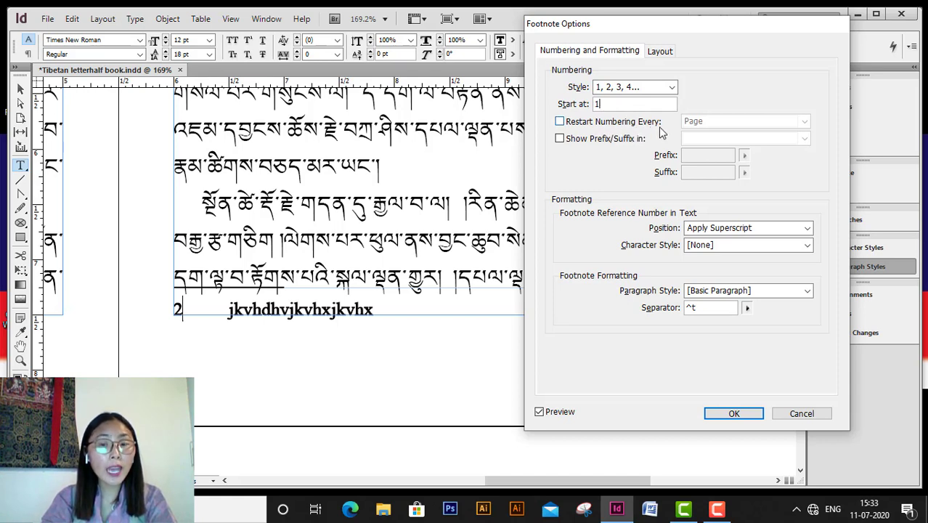
click(563, 124)
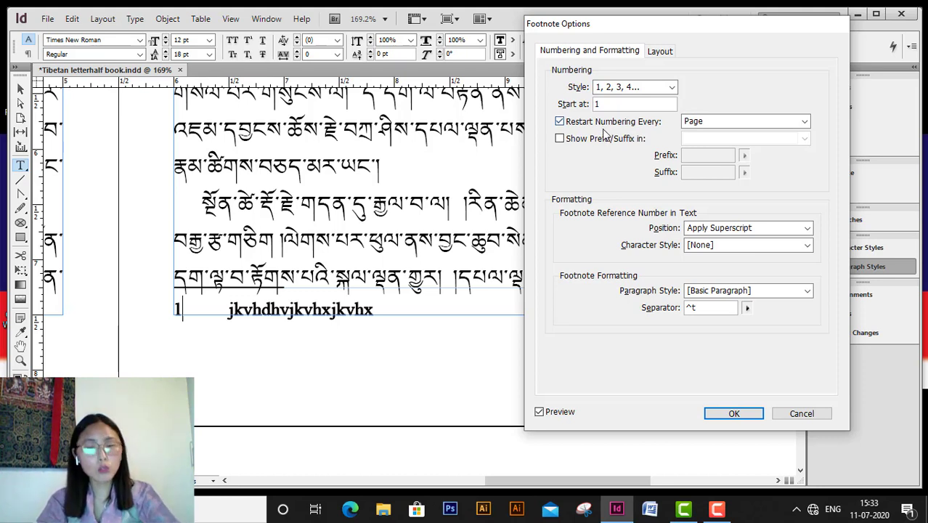
click(751, 412)
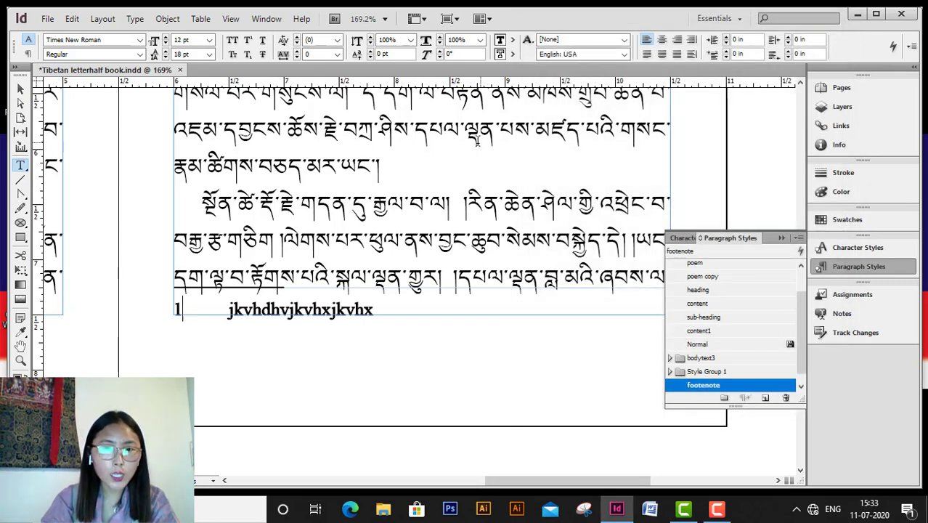
Insert a second footnote after the gap in the line ending the upper paragraph's third-last row and enter "gfdgfhfdhhd" as its text.
scroll(436, 154, up, 2)
click(365, 156)
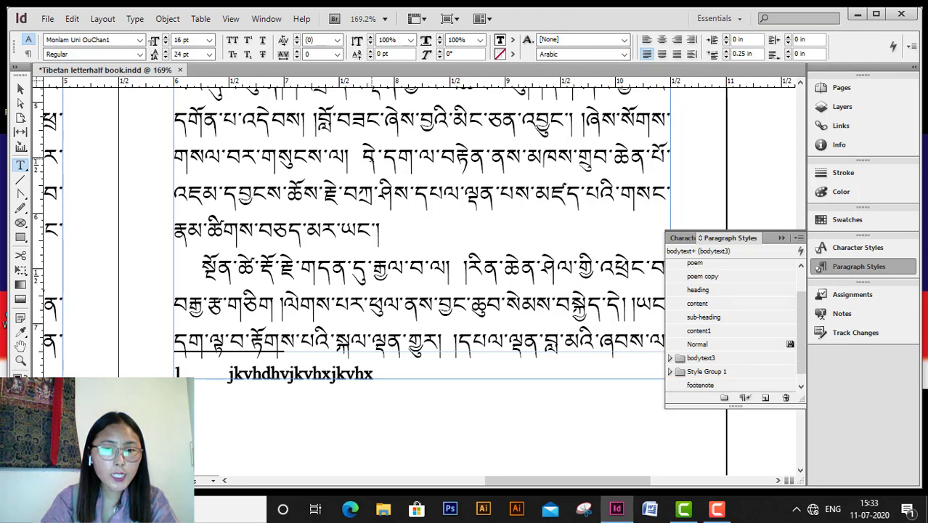
right_click(369, 157)
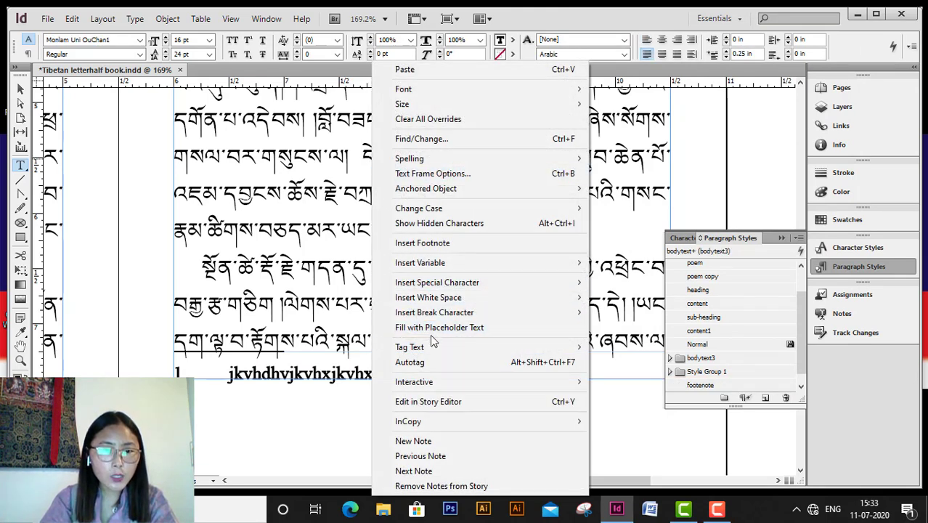
click(425, 243)
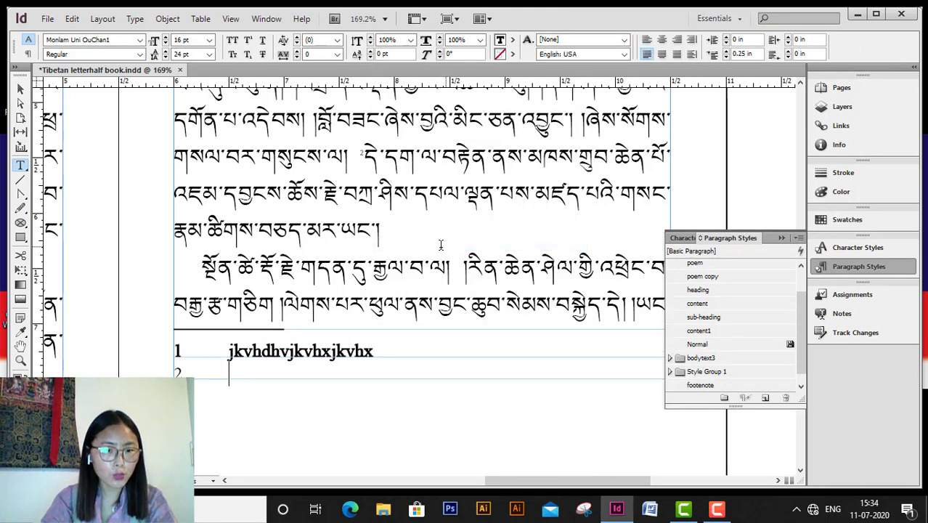
text(gfdgfhfdhhd)
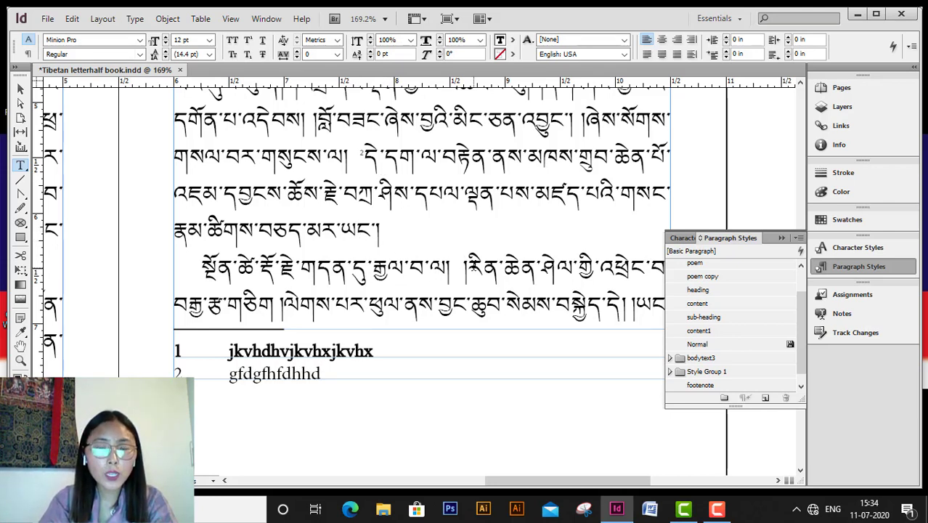
Insert a third footnote after the gap in the first line of the lower paragraph and enter "gdfgsfdgfdgsf" as its text.
click(467, 266)
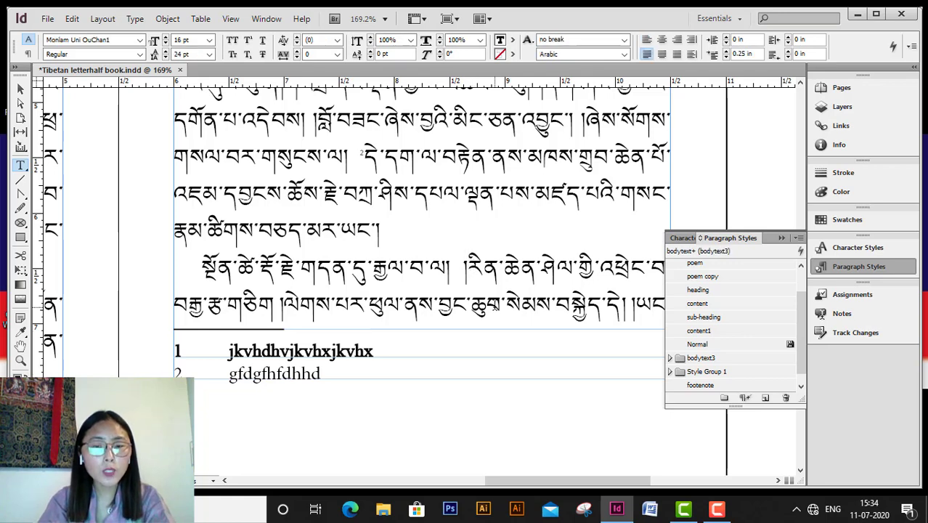
right_click(477, 275)
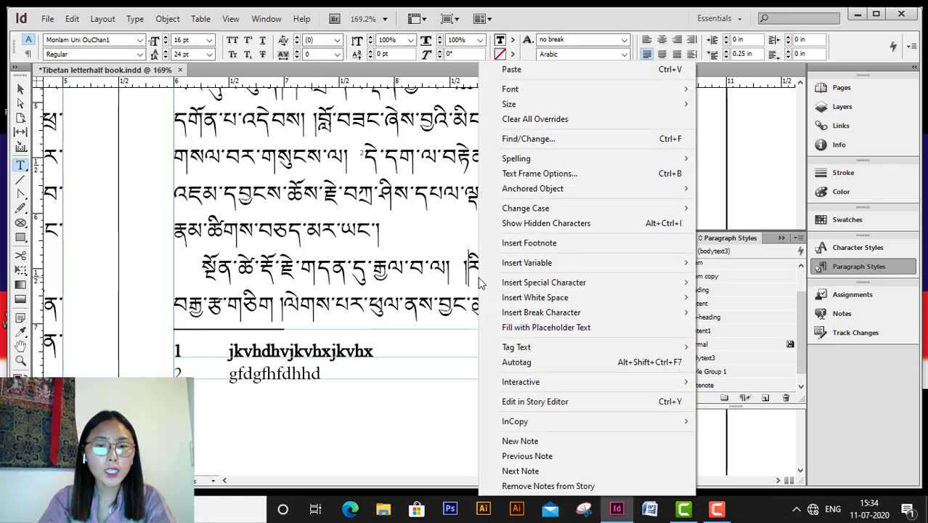
click(529, 244)
text(gdf)
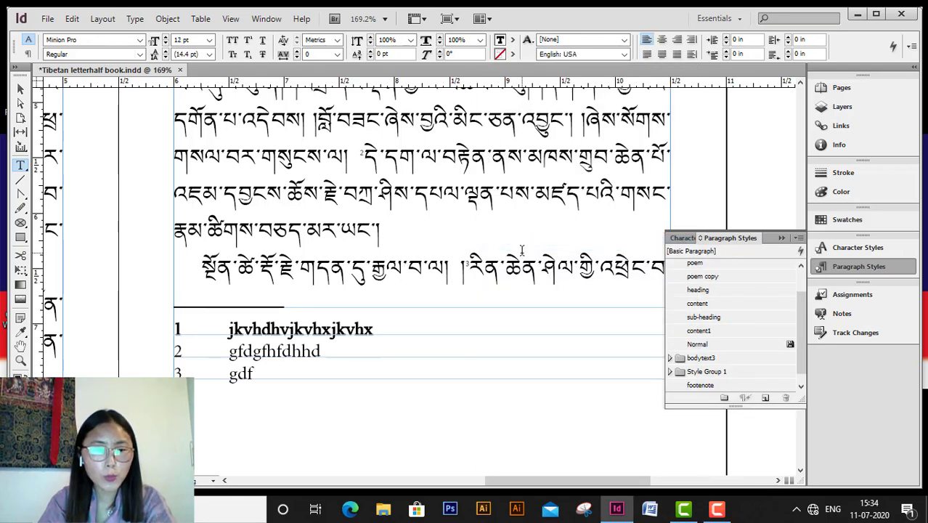
text(gsfdgfdgsf)
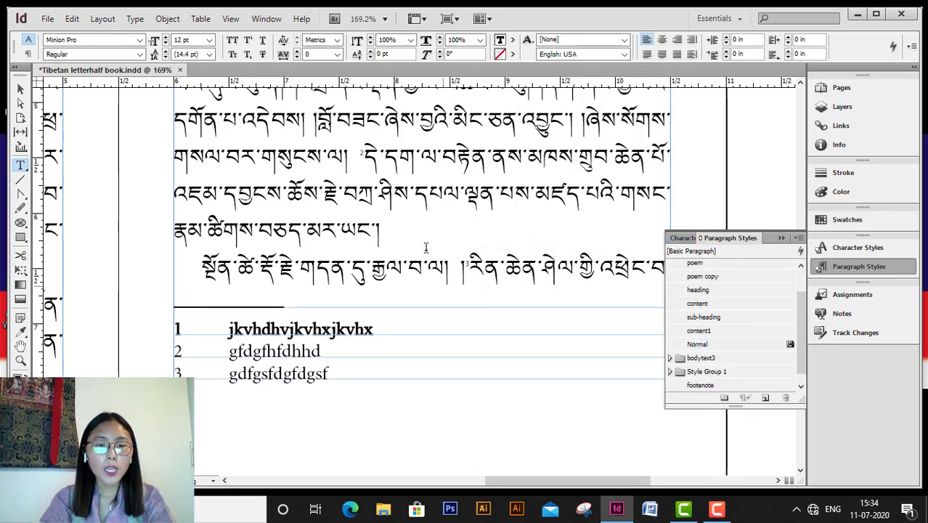
Insert a footnote in the upper paragraph on the left page of the next spread and enter "dgdgdgfdgdfg" as its text.
key(ctrl+0)
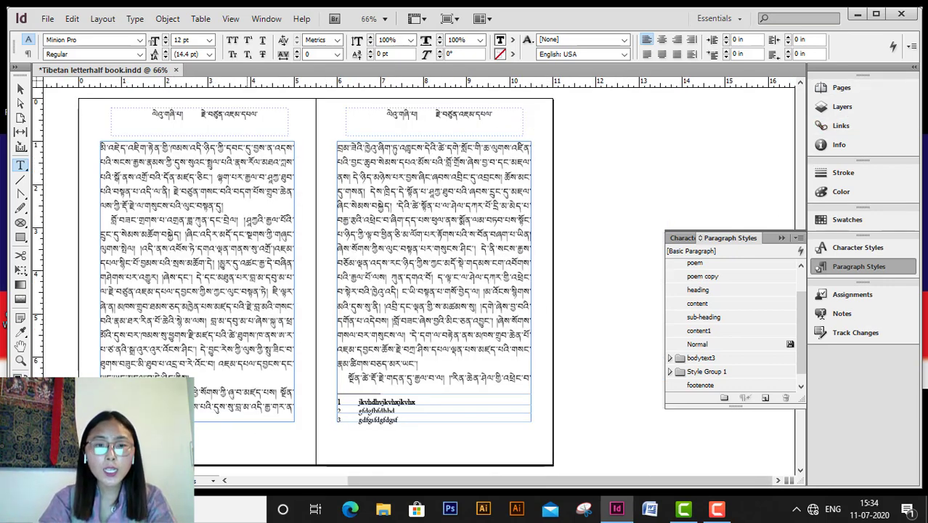
scroll(242, 366, down, 10)
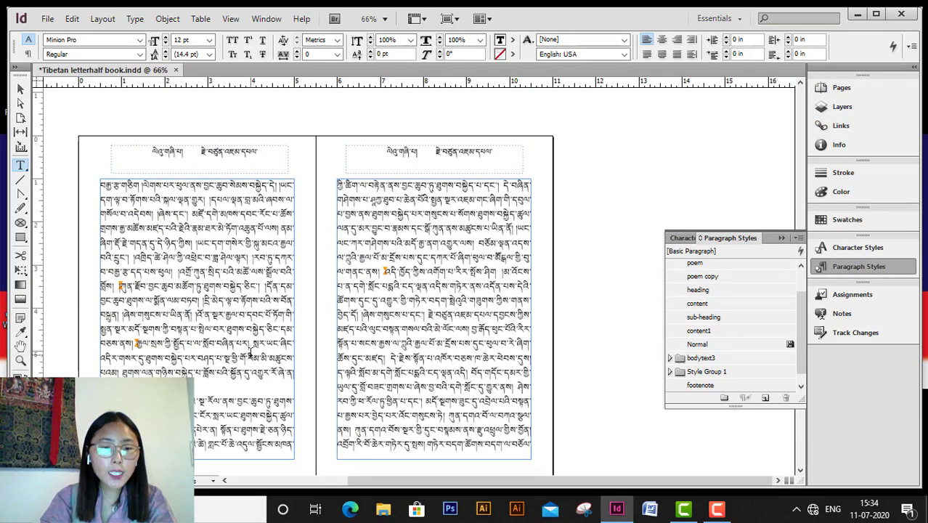
scroll(228, 409, down, 5)
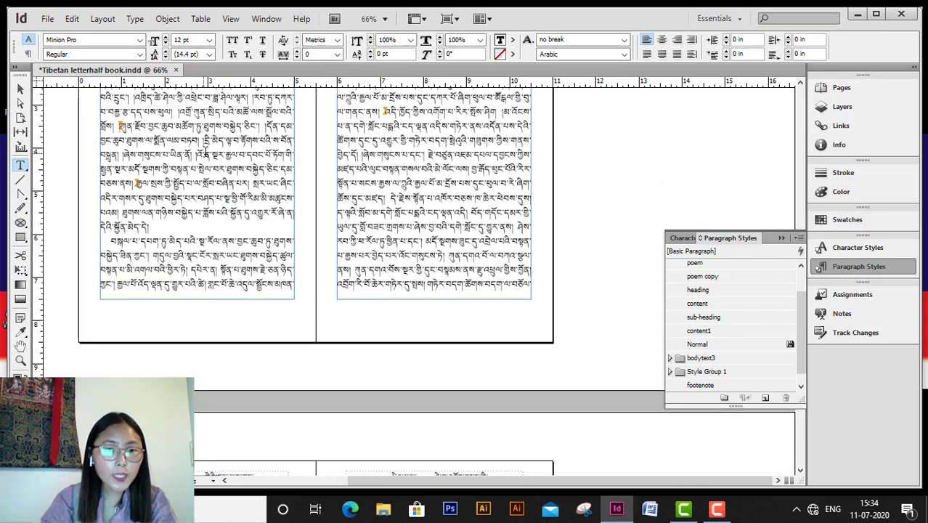
click(207, 154)
right_click(207, 154)
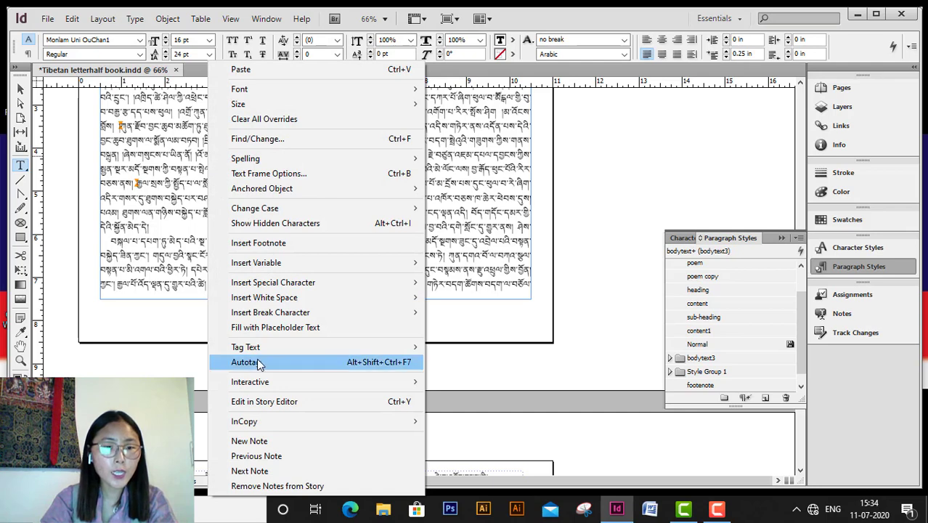
click(290, 245)
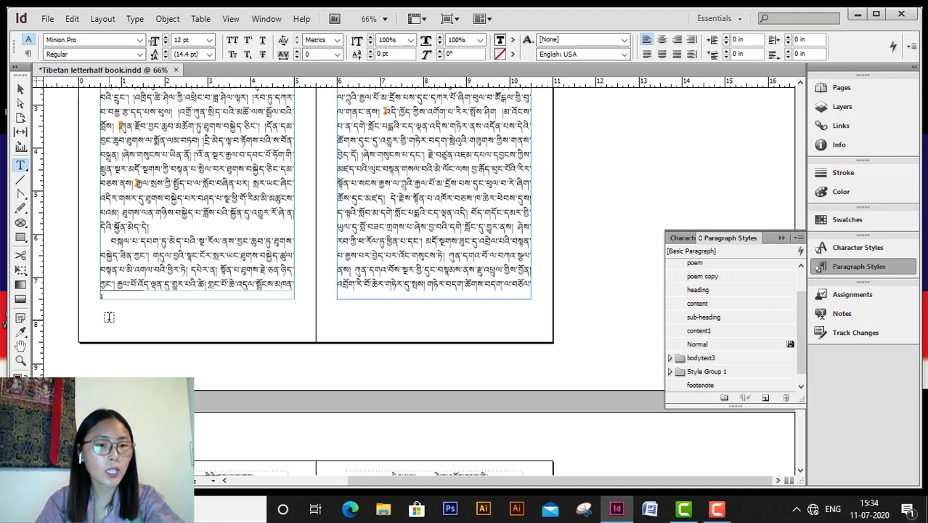
text(dgdgdgfdgdfg)
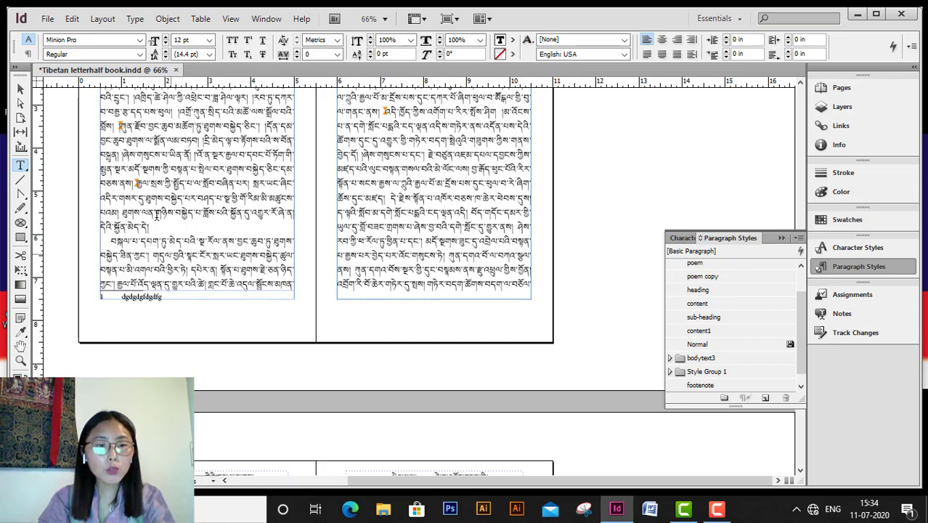
Turn off restarting the numbering on every page in the document footnote options.
click(140, 22)
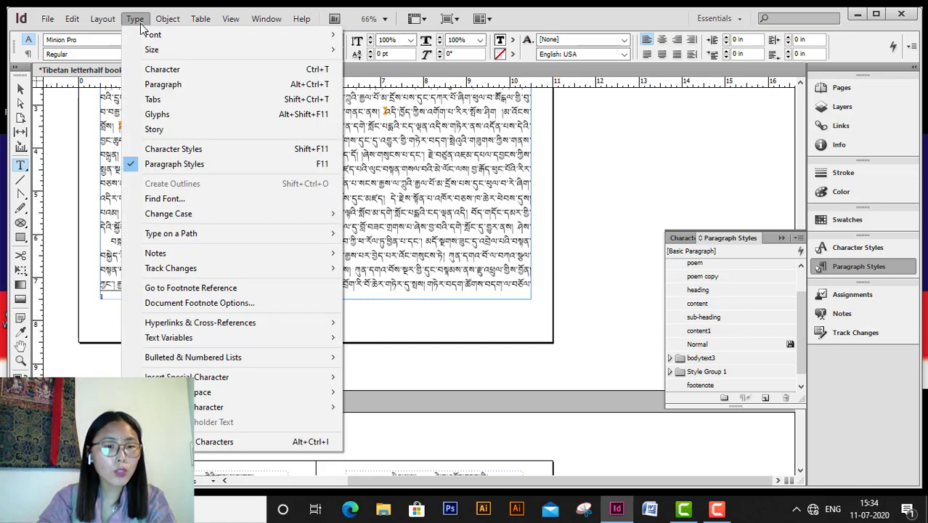
click(226, 308)
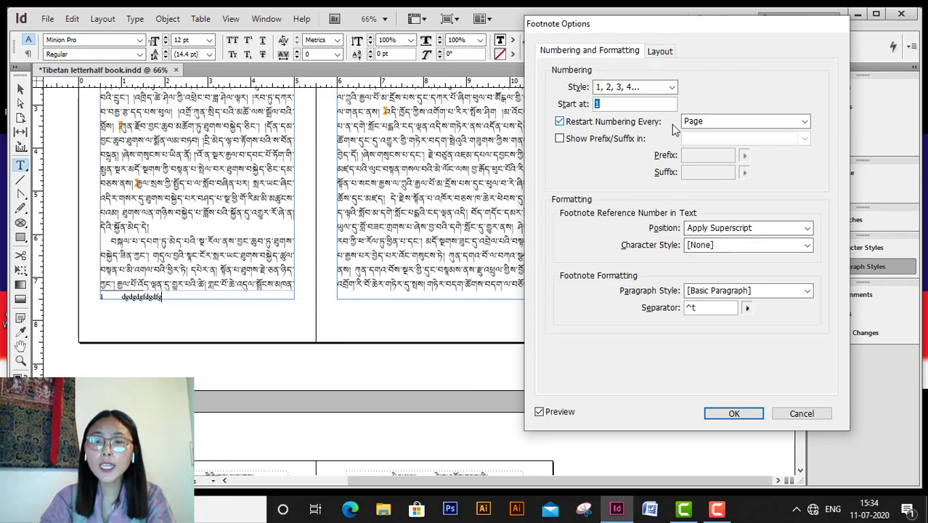
click(713, 124)
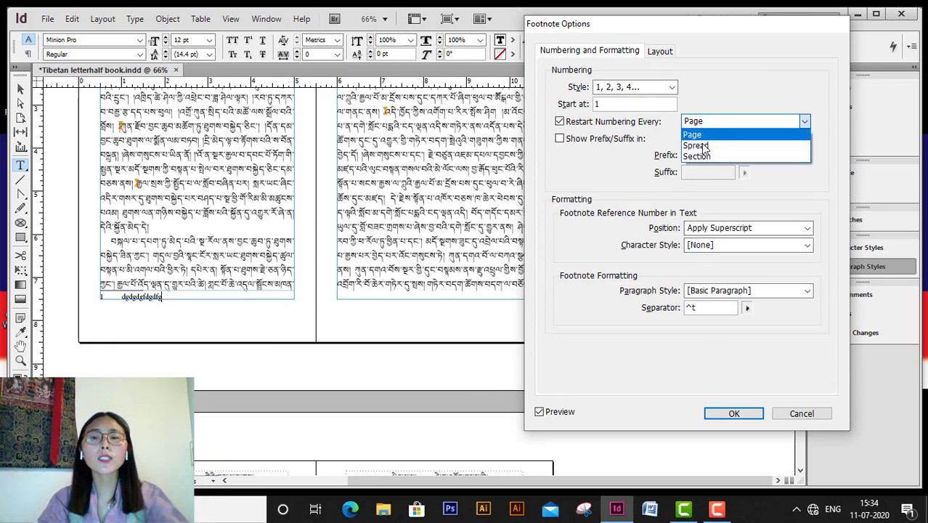
click(703, 137)
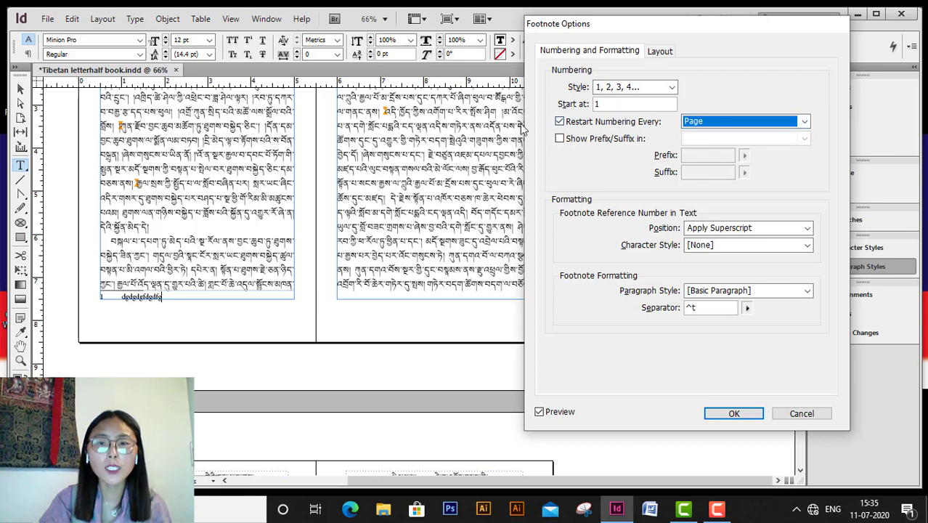
click(560, 122)
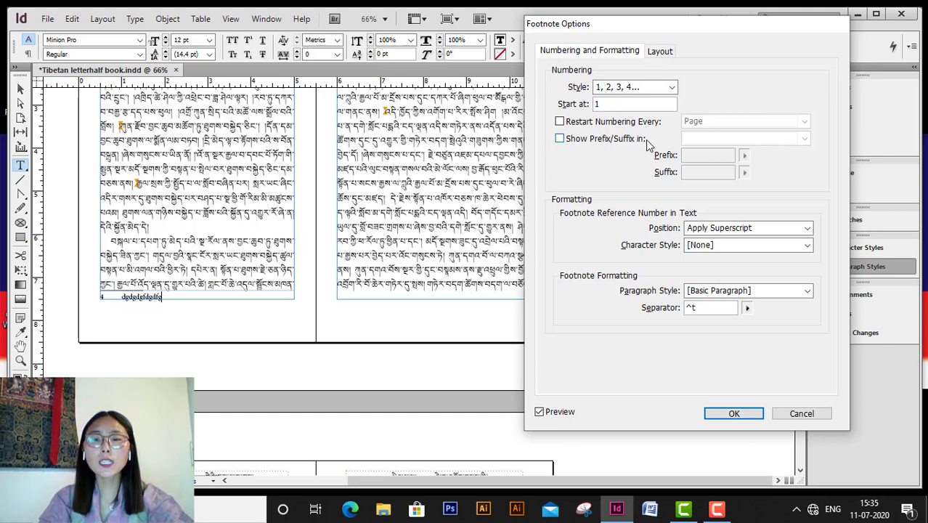
Show the prefix "{" and suffix "}" in both footnote reference and text, and save the footnote options.
click(560, 139)
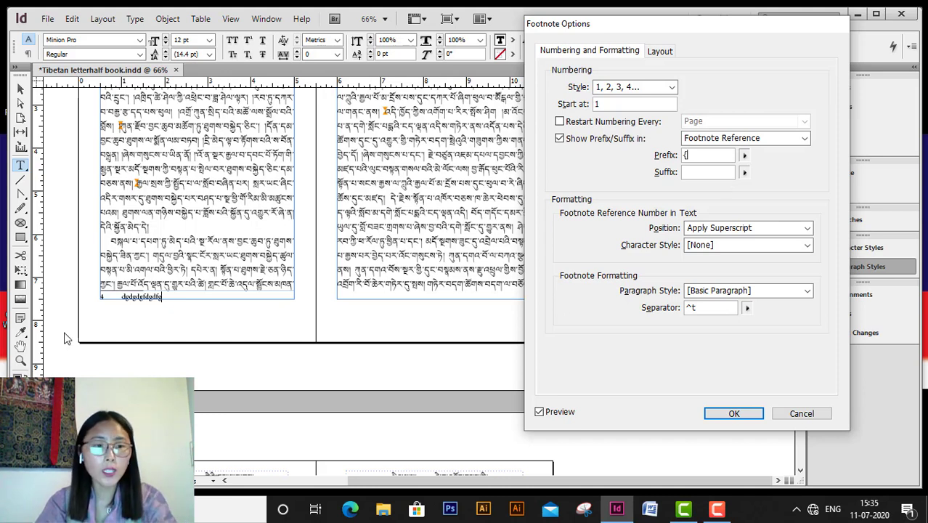
click(800, 140)
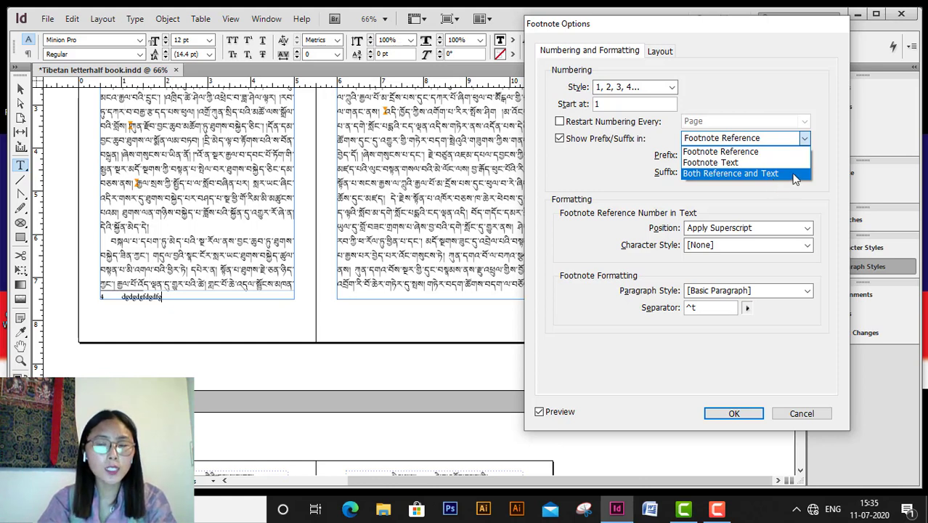
click(796, 179)
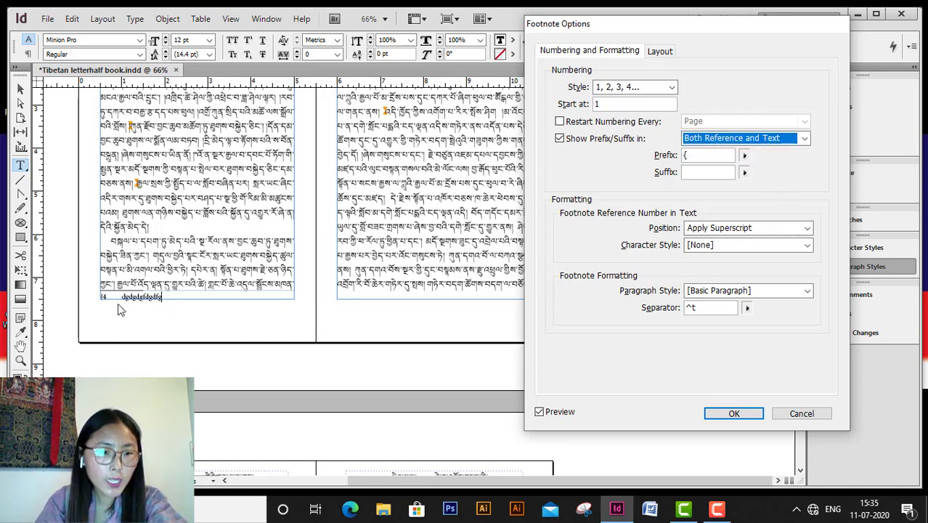
click(708, 172)
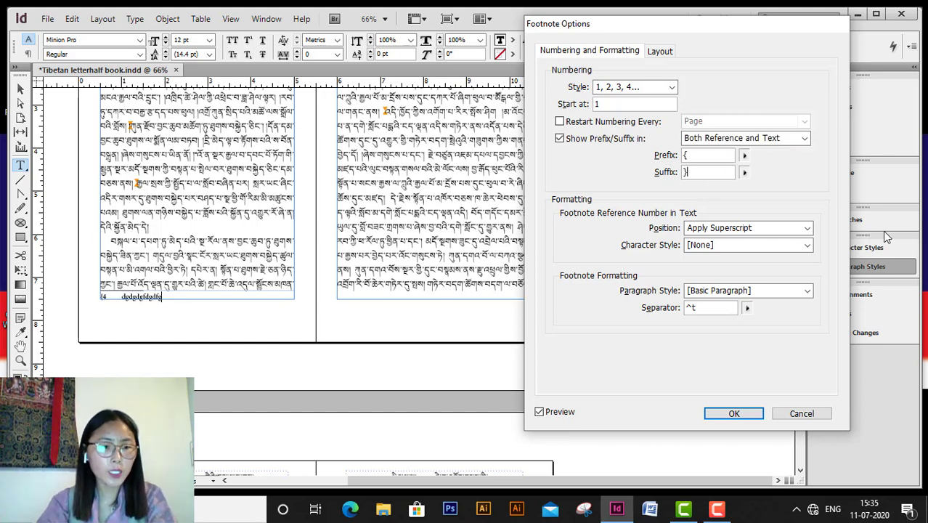
click(734, 413)
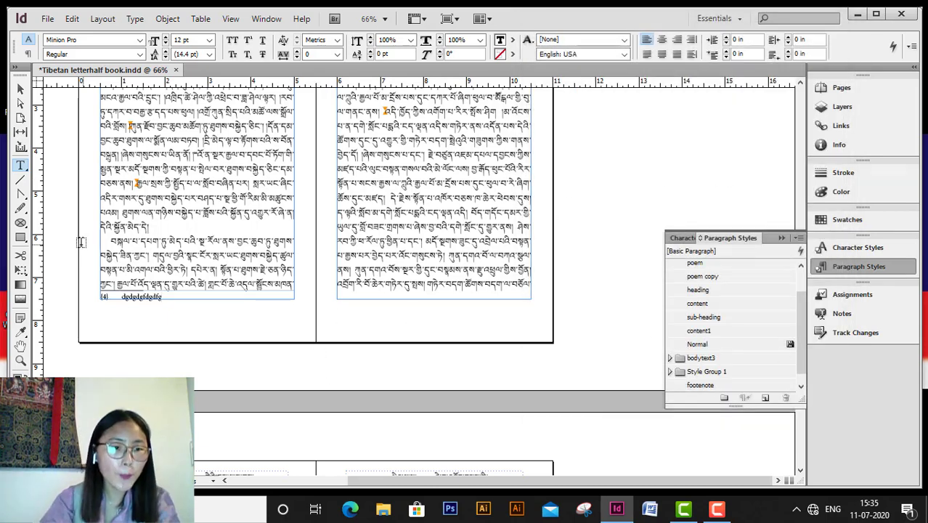
Insert another footnote in the middle of the last paragraph's first line and enter "fgfdkjngfdjgfdj" as its text.
click(20, 360)
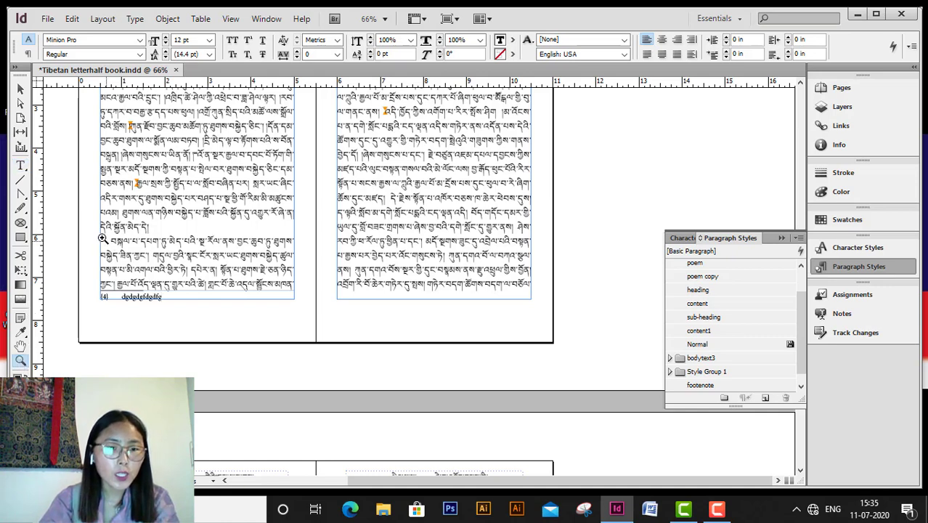
drag(76, 195, 359, 374)
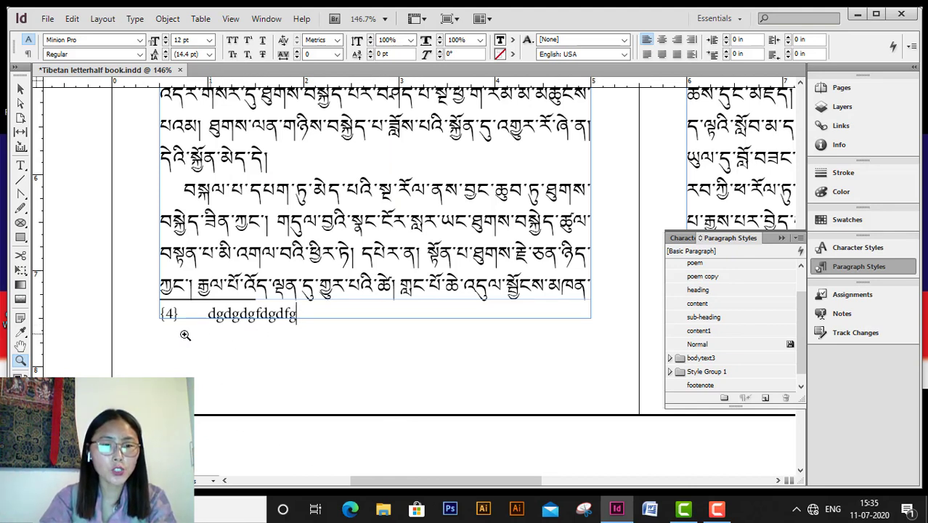
click(20, 87)
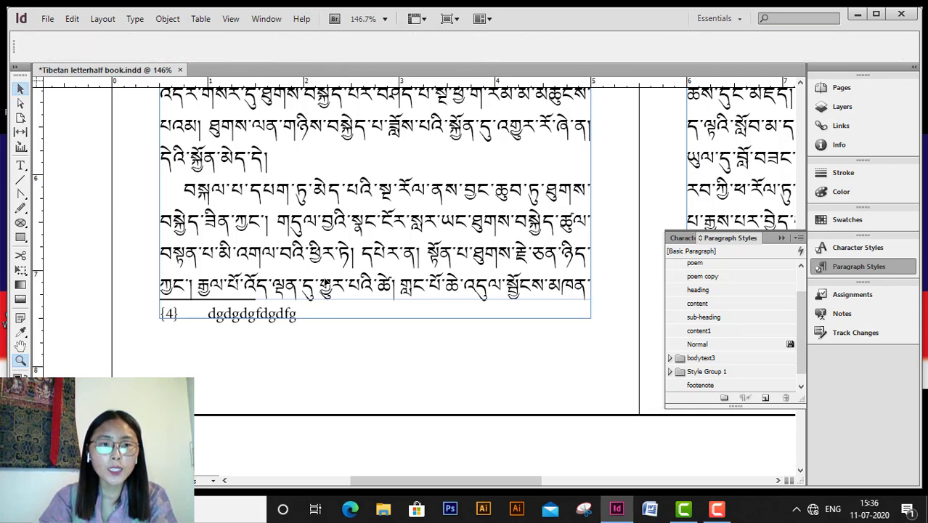
click(388, 211)
double_click(403, 189)
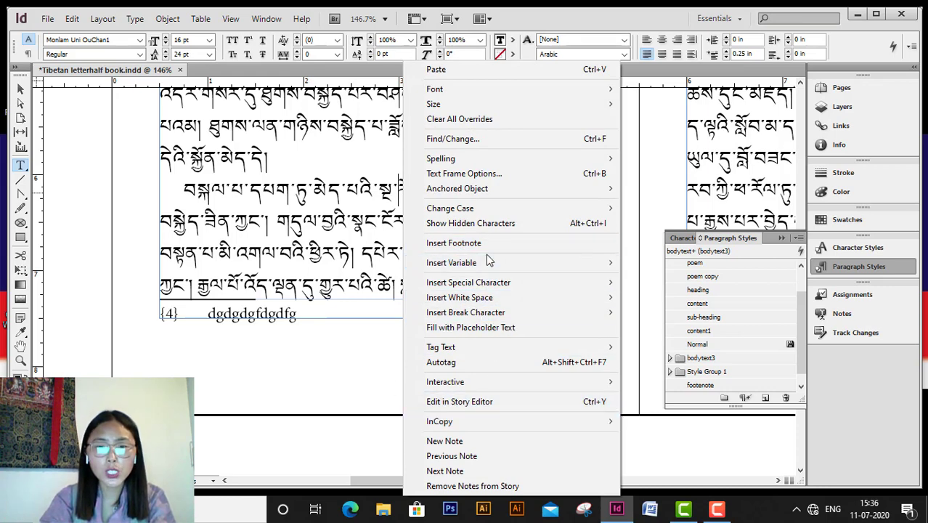
click(465, 243)
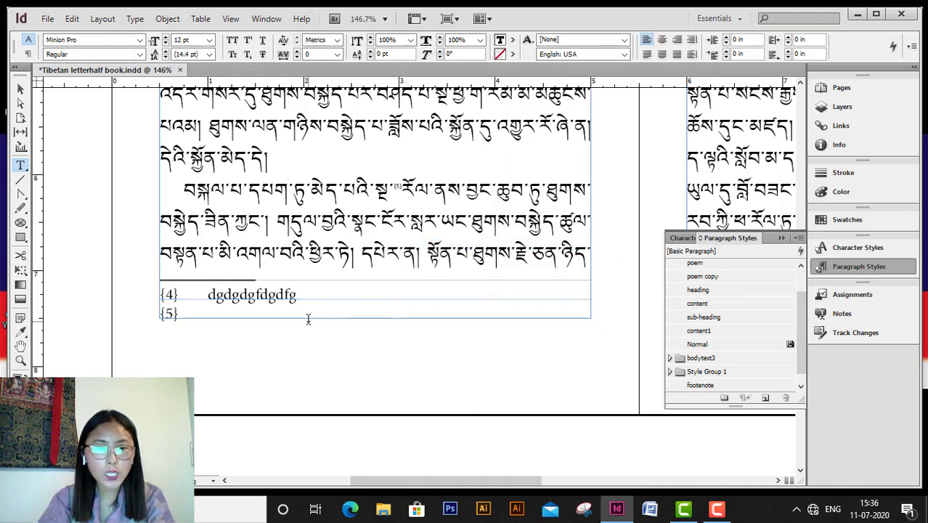
text(fgfdkjngfdjgfdj)
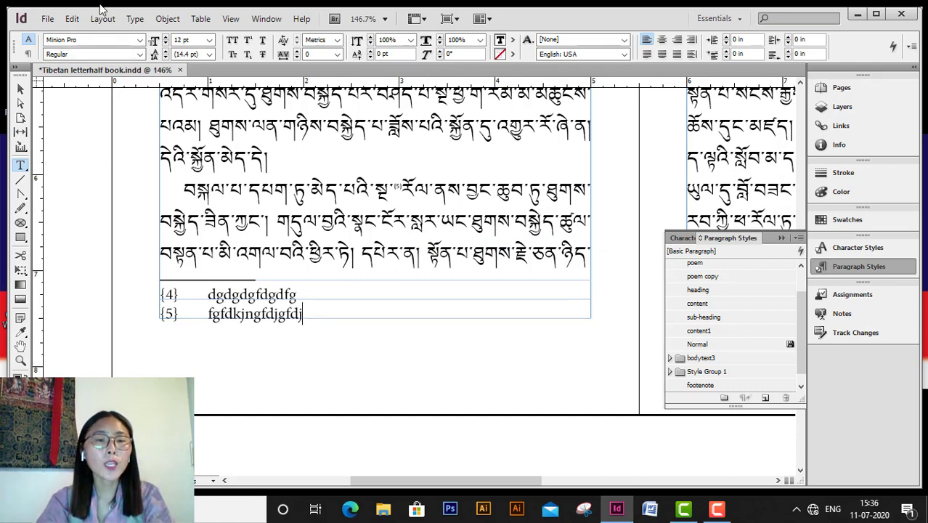
Open the document footnote options again.
click(170, 20)
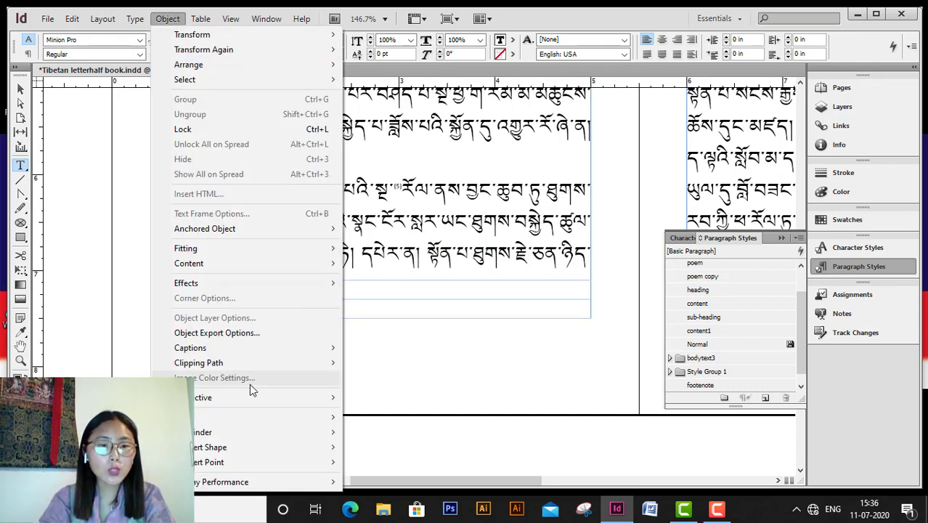
click(131, 19)
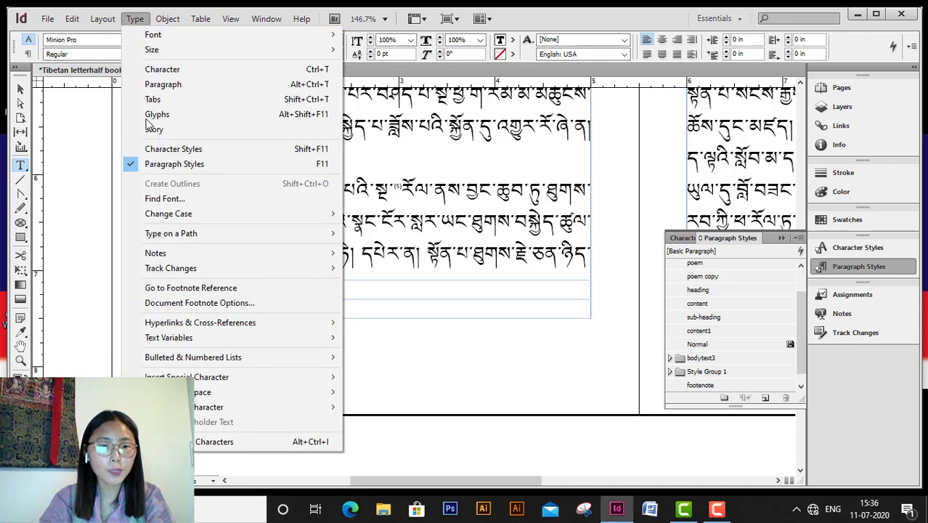
click(185, 304)
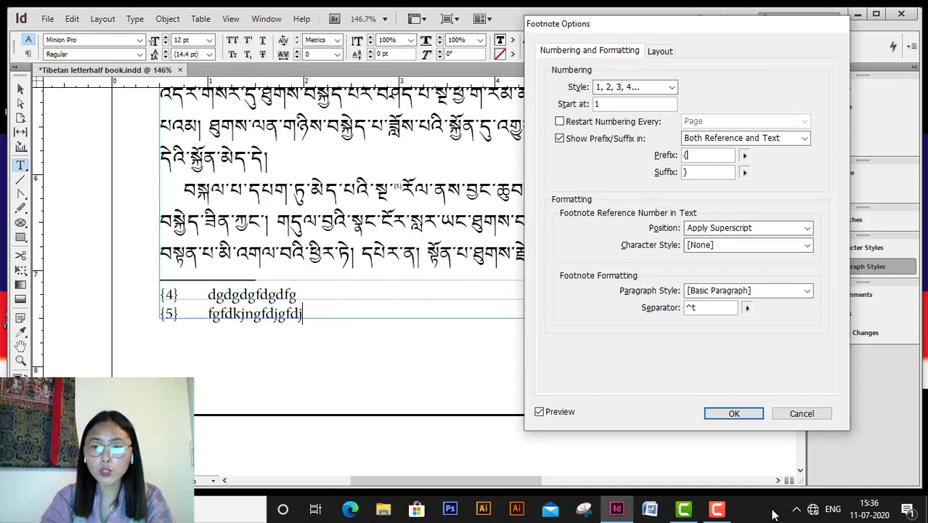
Try a Tibetan mark as the footnote number prefix using the Monlam Bod-yig3.01 Unicode keyboard.
click(833, 508)
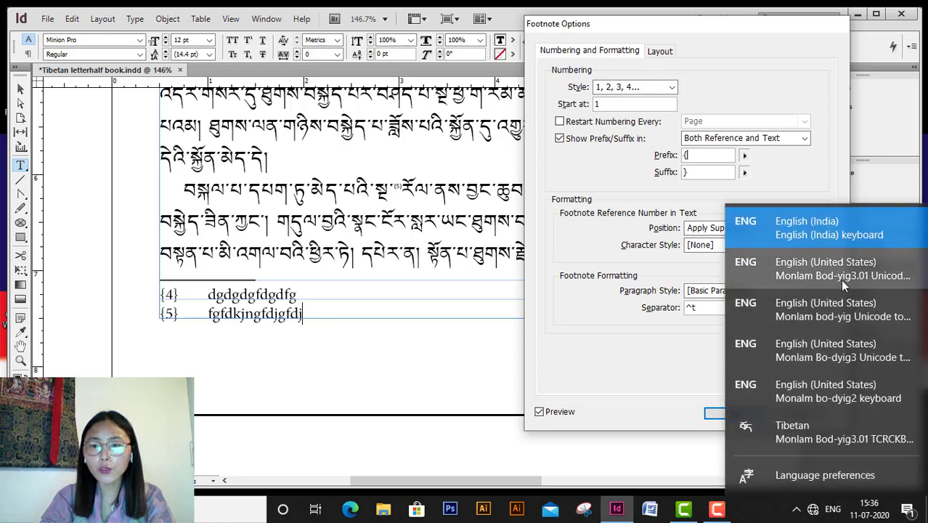
click(840, 279)
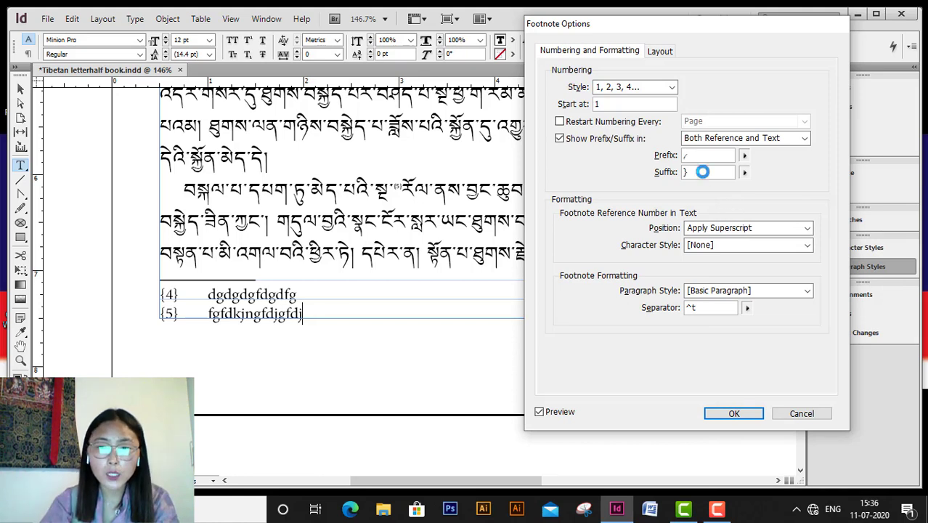
click(702, 171)
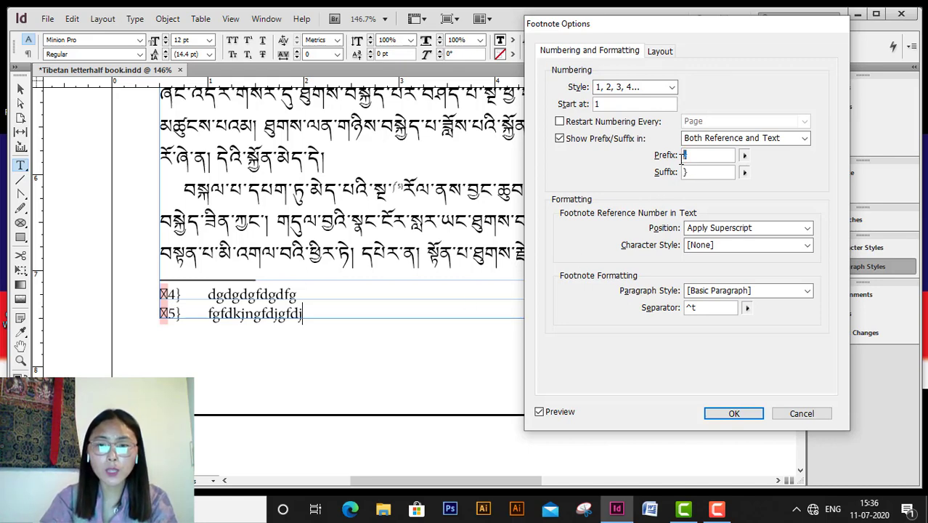
Switch the input language back to the English (India) keyboard and set the footnote number prefix to "(".
click(833, 508)
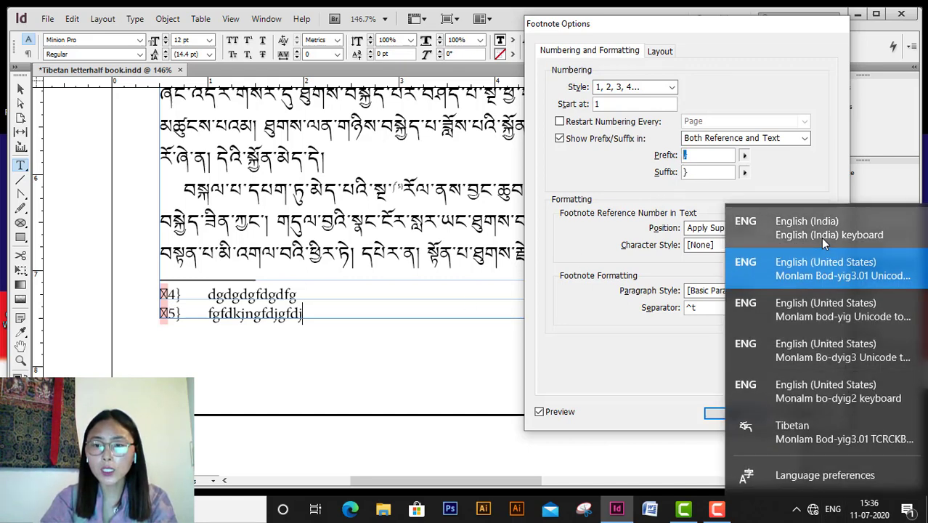
click(821, 237)
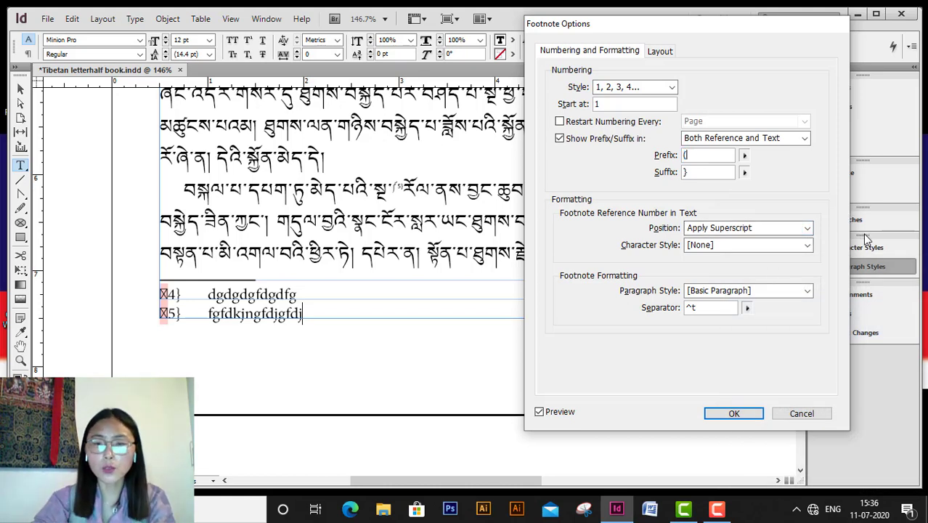
key(Tab)
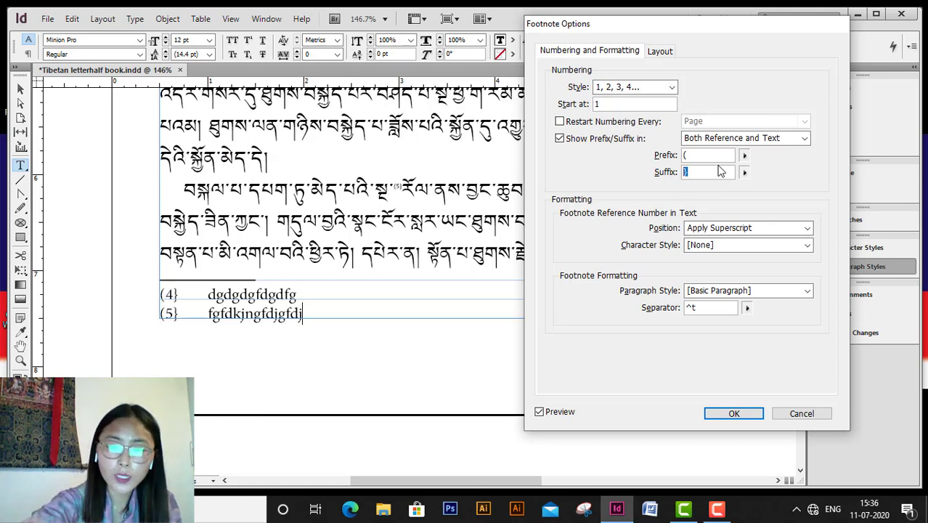
Set the footnote number suffix to ")", try the Subscript and Normal reference positions, and apply the options with Superscript.
text())
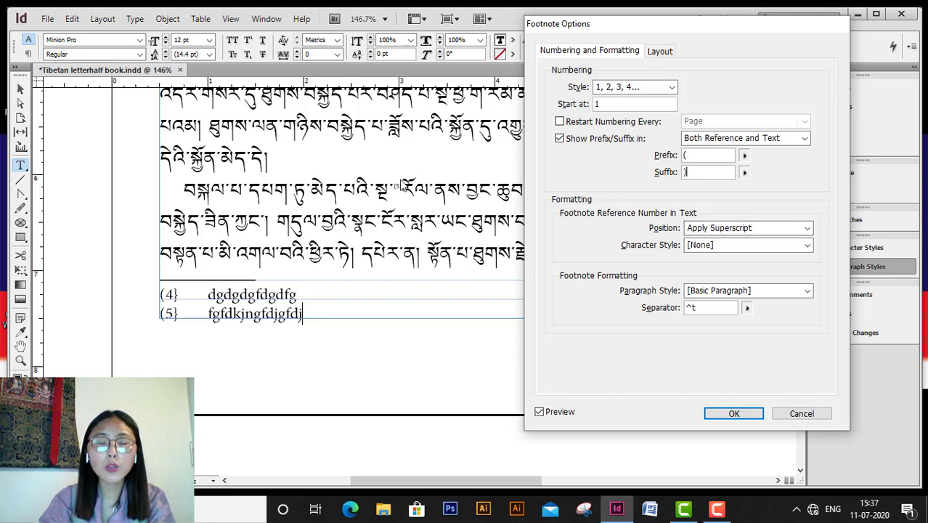
click(715, 228)
click(721, 253)
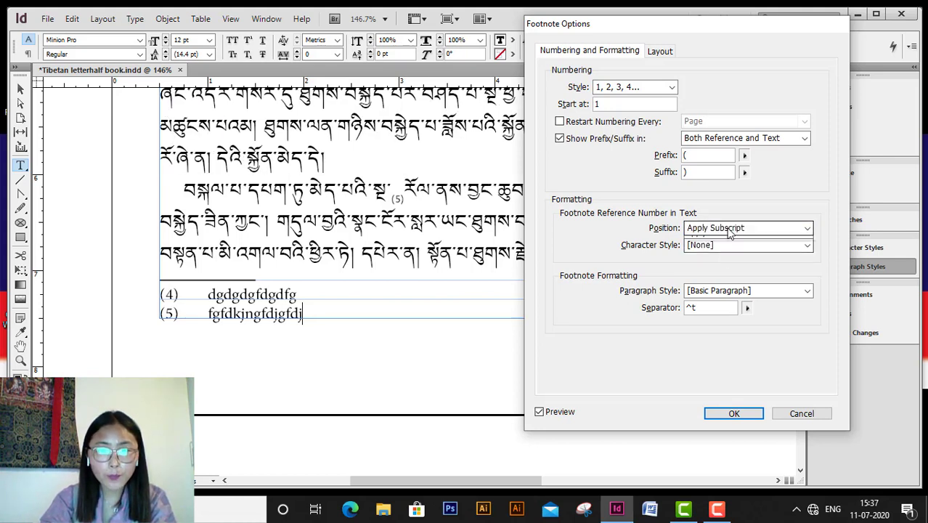
click(724, 231)
click(721, 261)
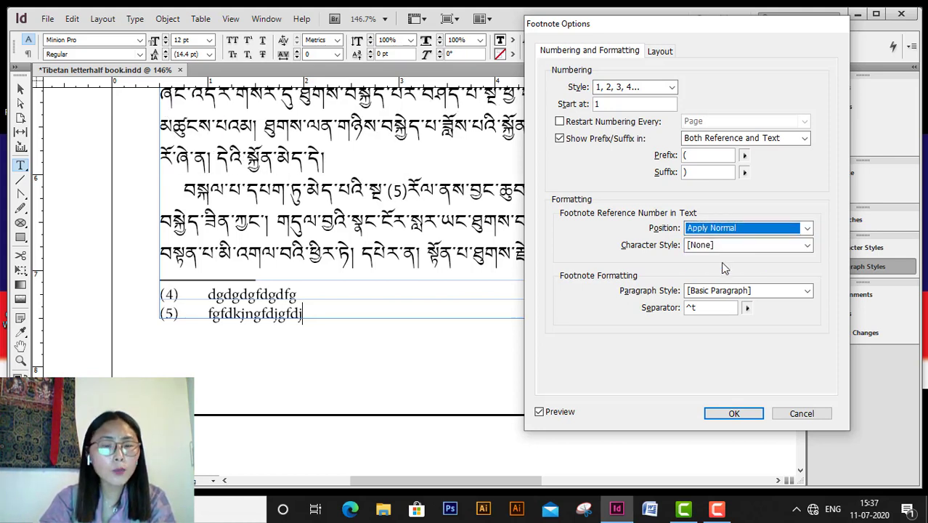
click(727, 228)
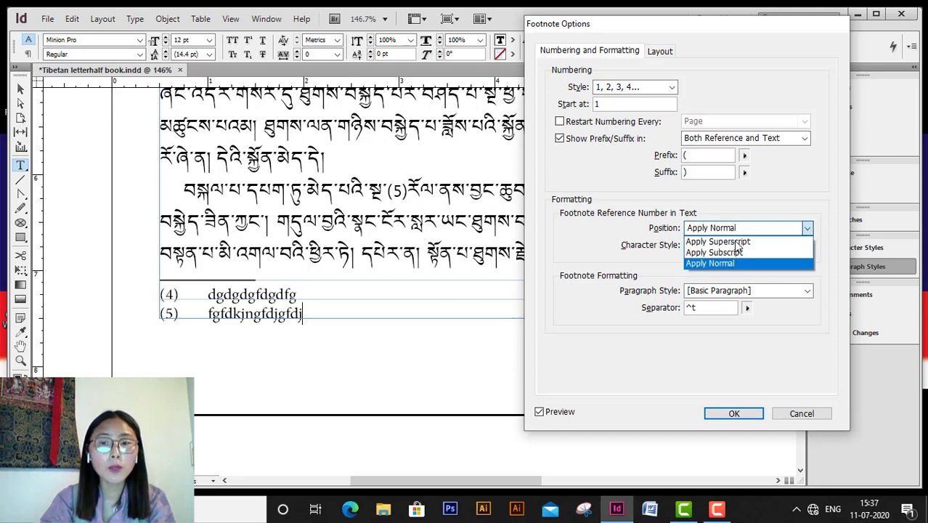
click(735, 244)
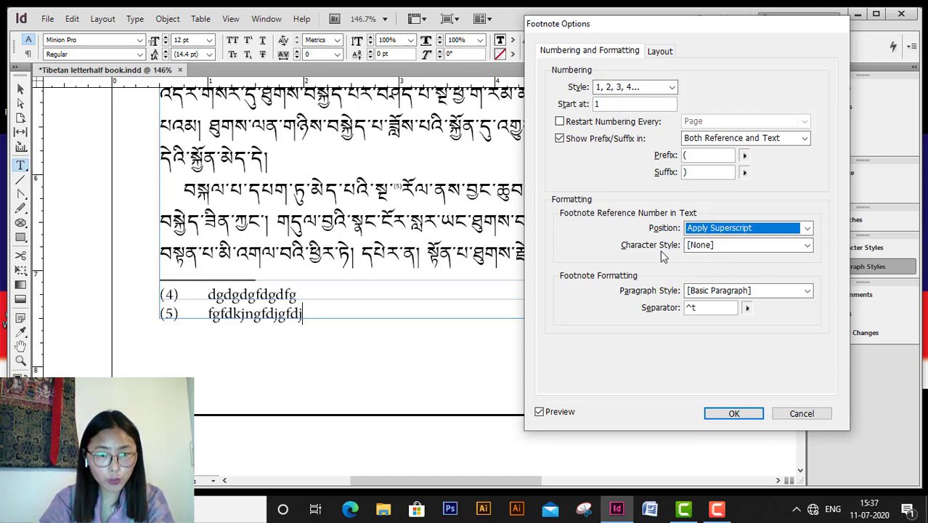
click(734, 413)
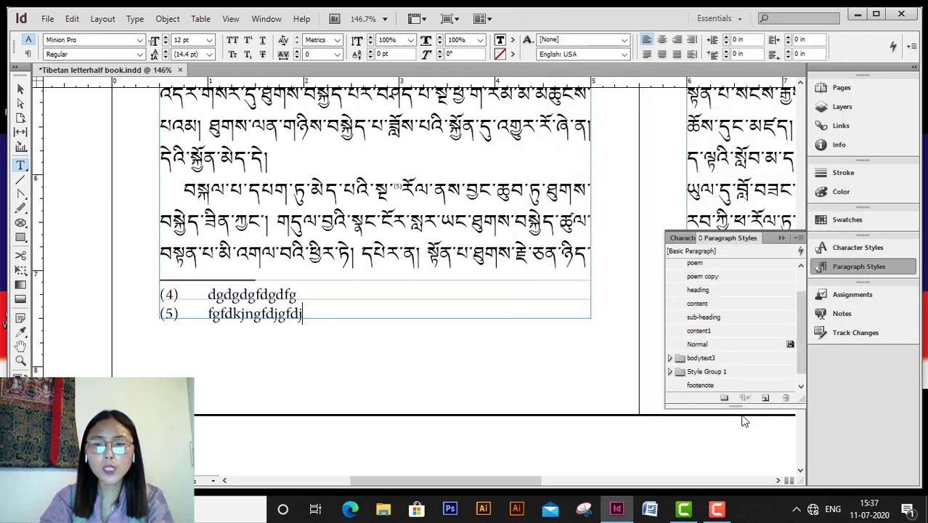
Create a new character style and name it "upper".
click(686, 240)
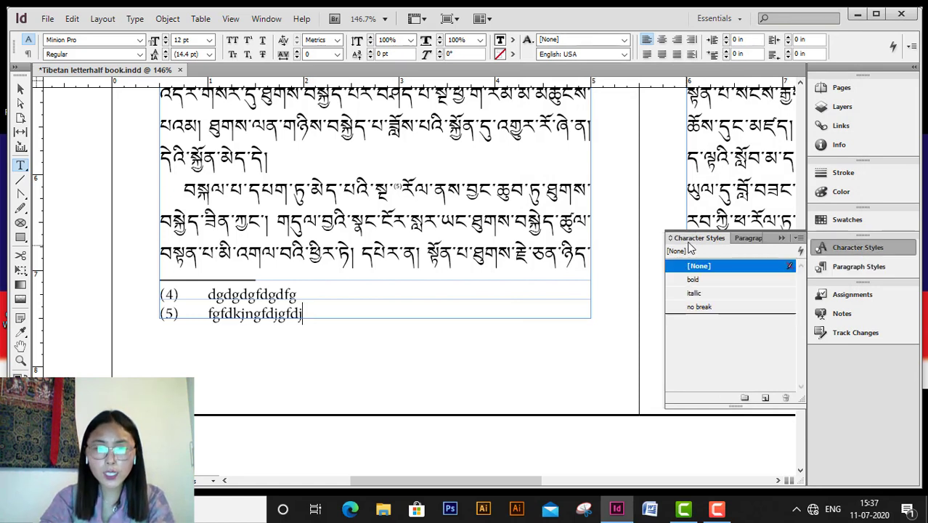
click(765, 398)
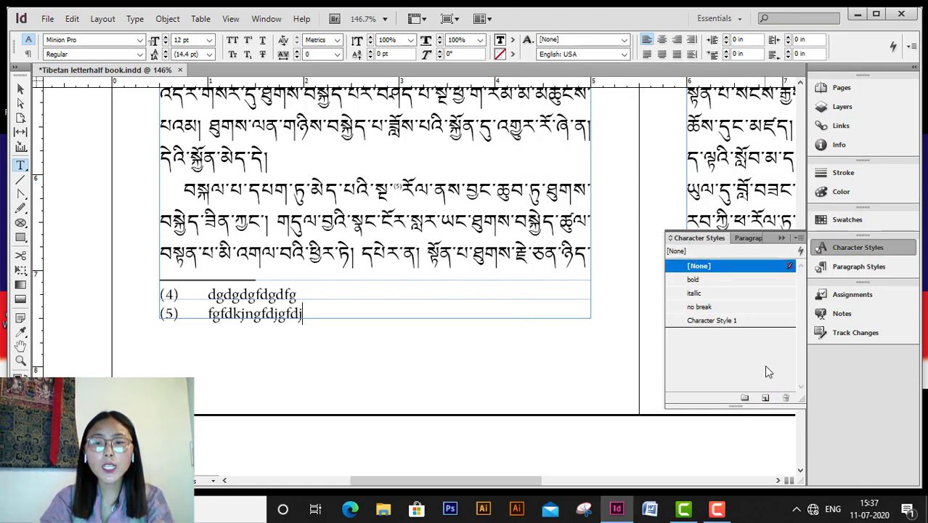
click(734, 324)
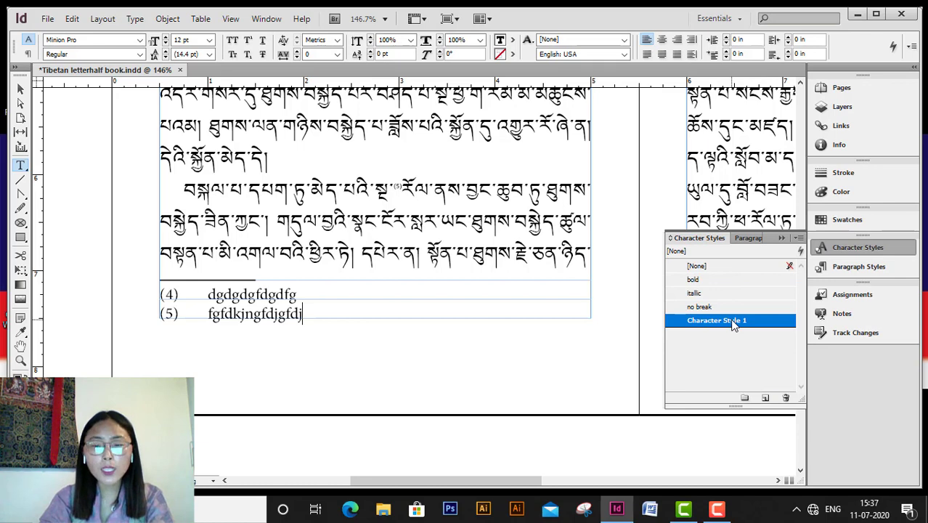
double_click(734, 324)
text(u)
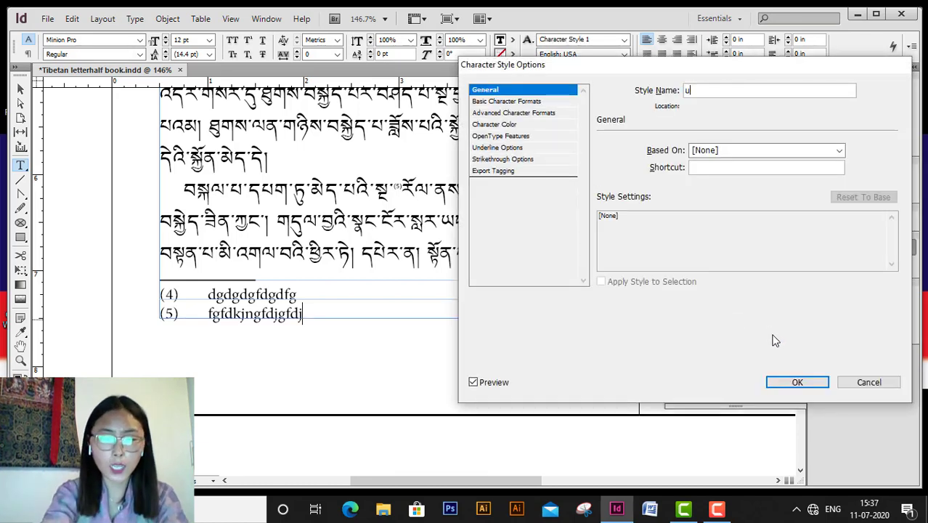
text(pper)
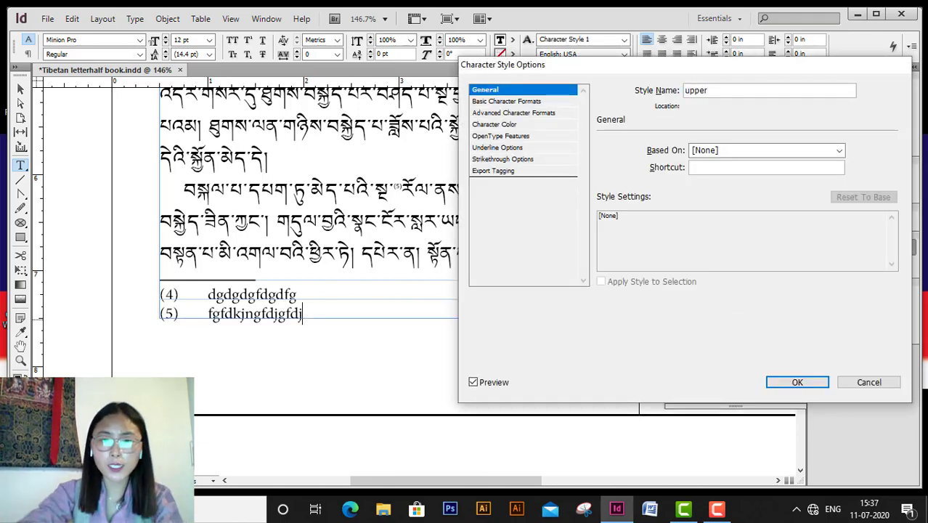
Set the "upper" character style's font family to Monlam ouchan 1.
click(512, 102)
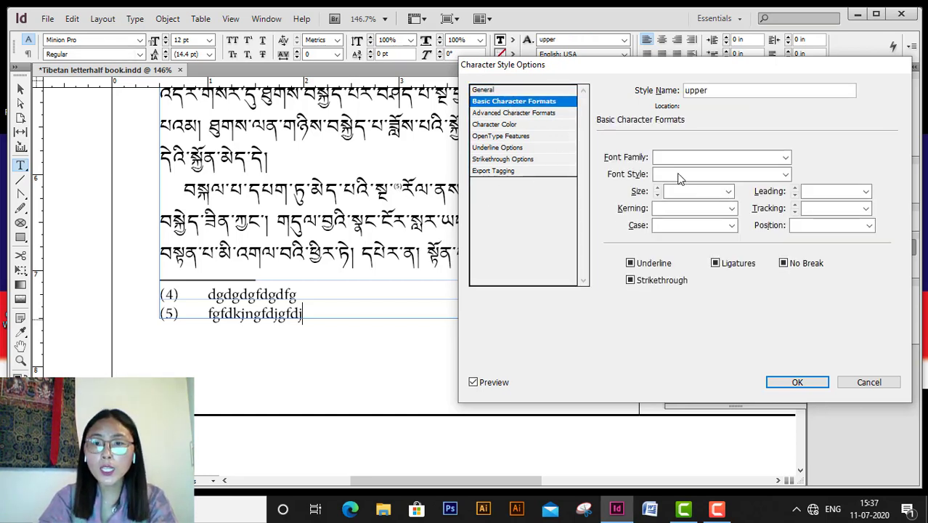
click(784, 157)
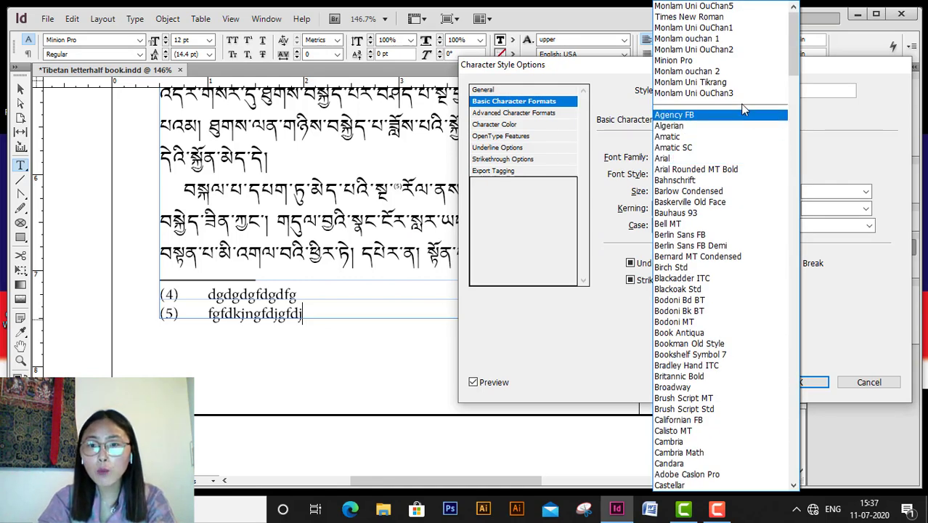
scroll(730, 43, down, 10)
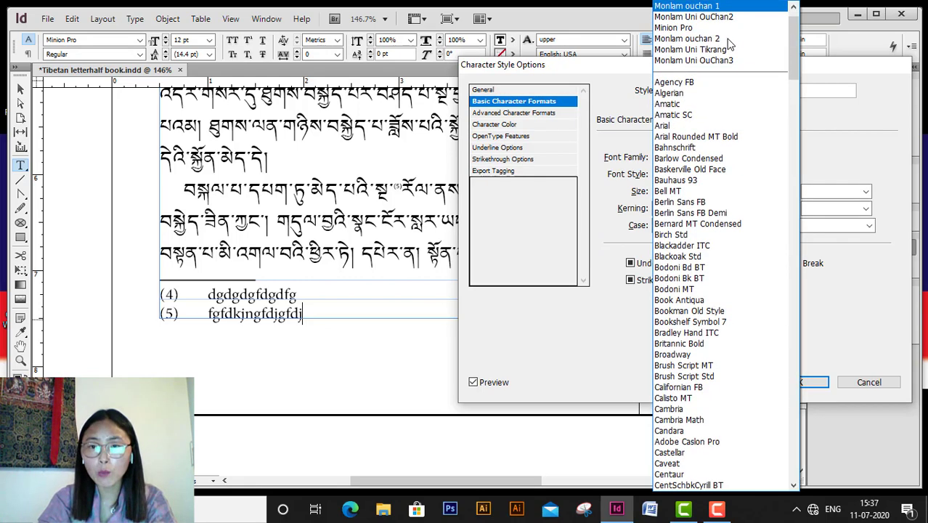
click(723, 100)
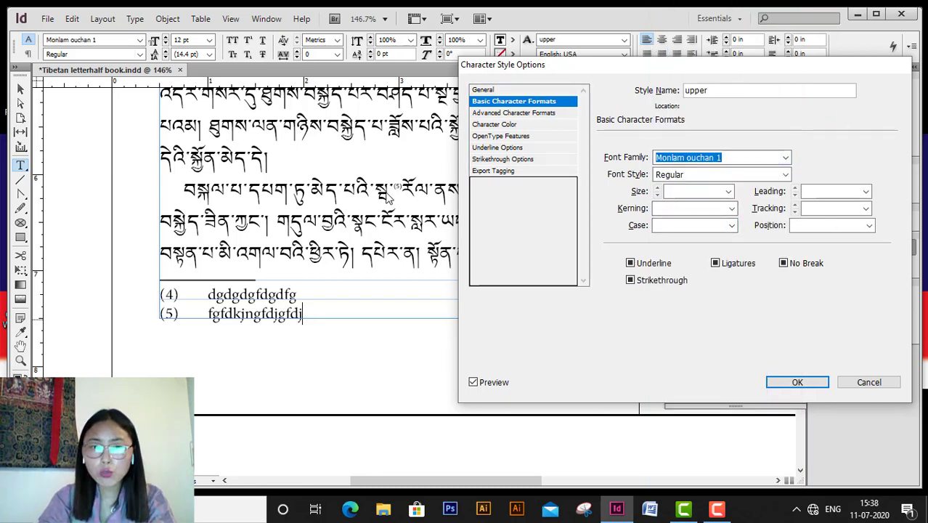
Set the "upper" style's stroke colour to C=0 M=100 Y=0 K=0 and save the style.
click(498, 125)
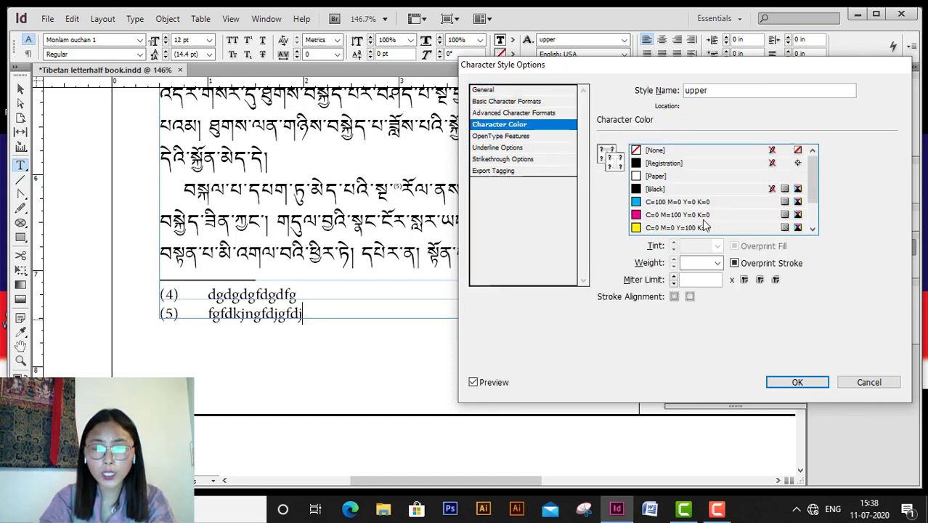
click(665, 216)
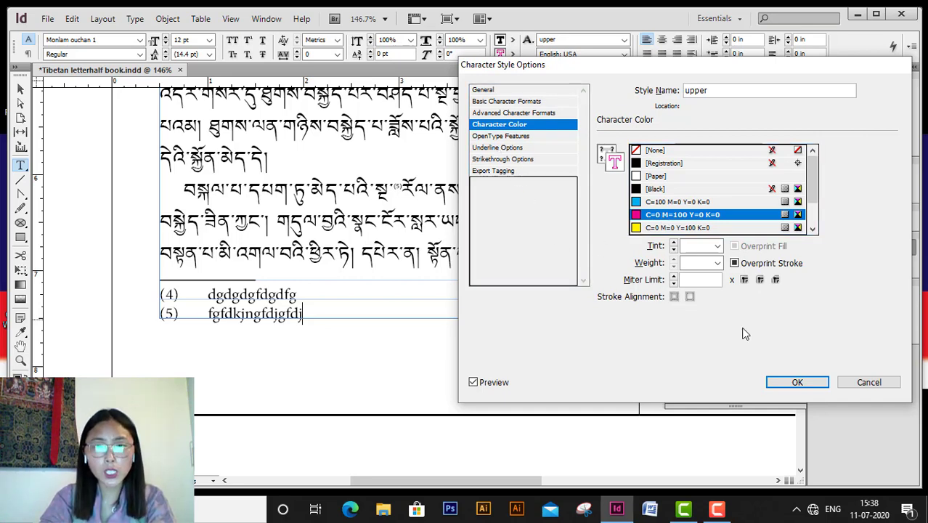
click(794, 381)
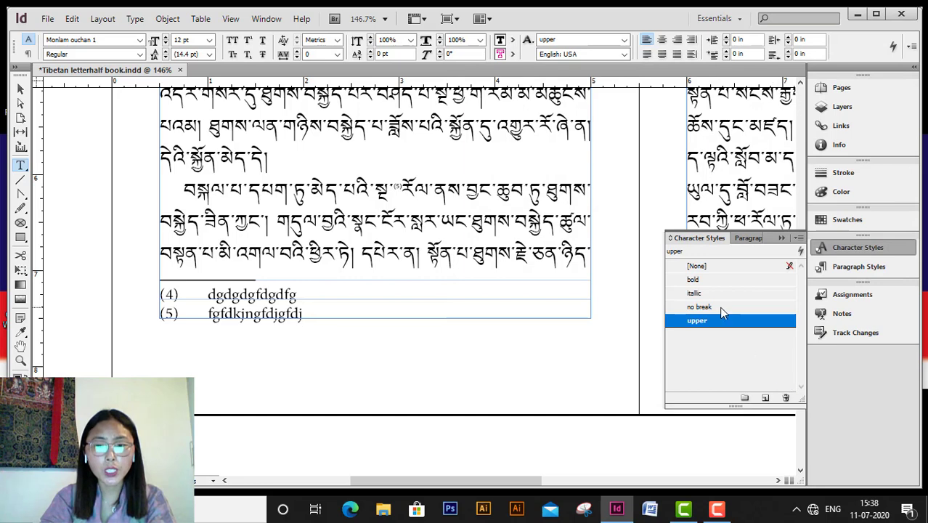
In the document footnote options, assign the "upper" character style to the footnote reference numbers in the text.
click(136, 19)
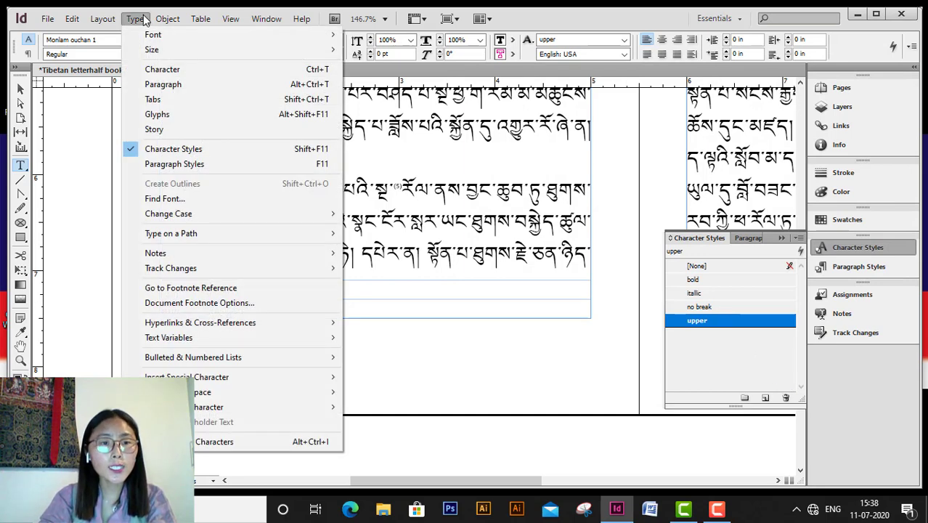
click(197, 304)
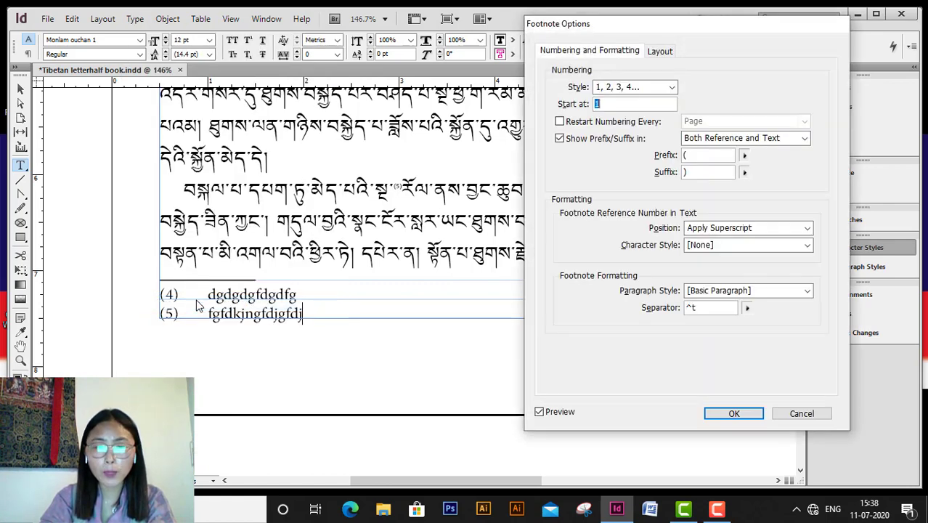
click(742, 252)
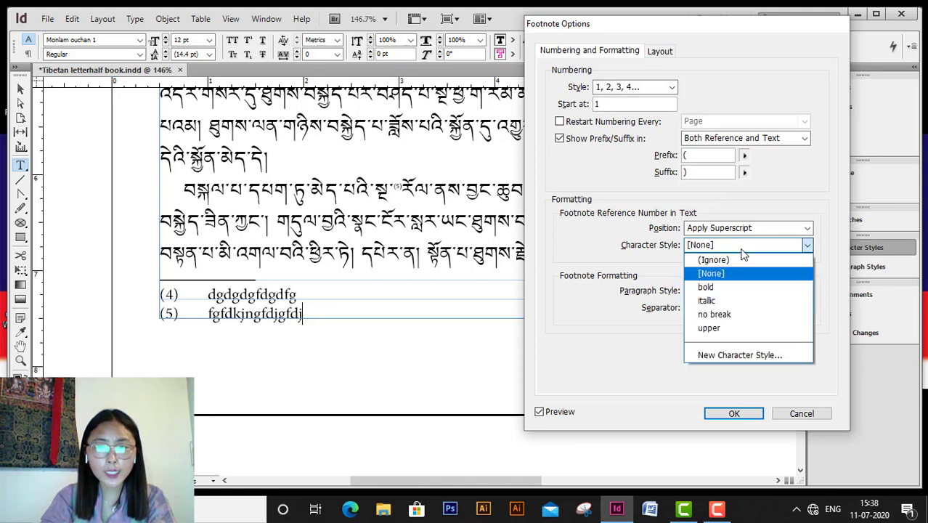
click(717, 329)
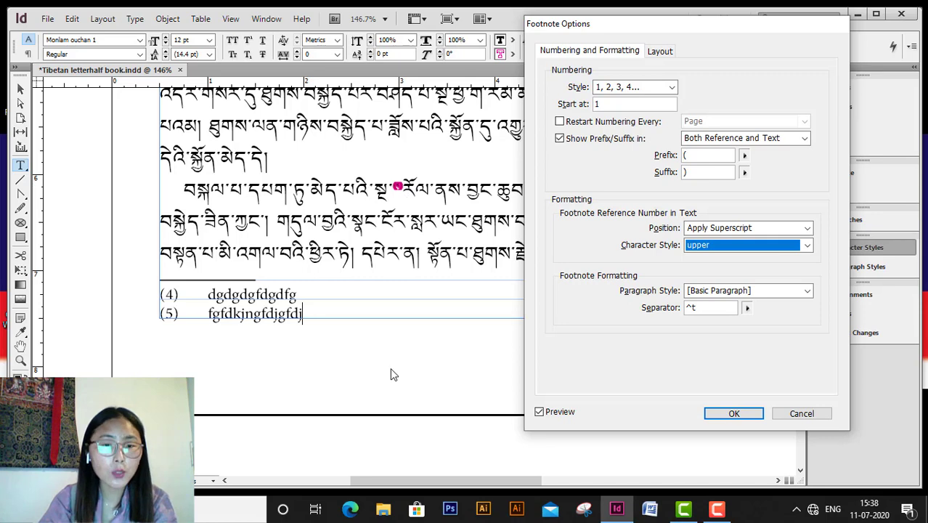
click(734, 414)
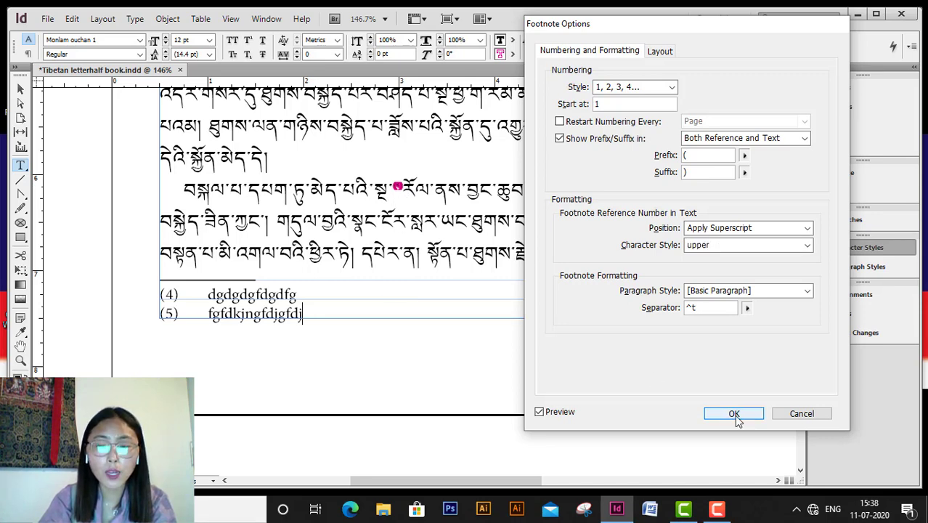
Reopen the "upper" character style's colour settings and set its fill to None.
click(22, 361)
drag(339, 163, 513, 298)
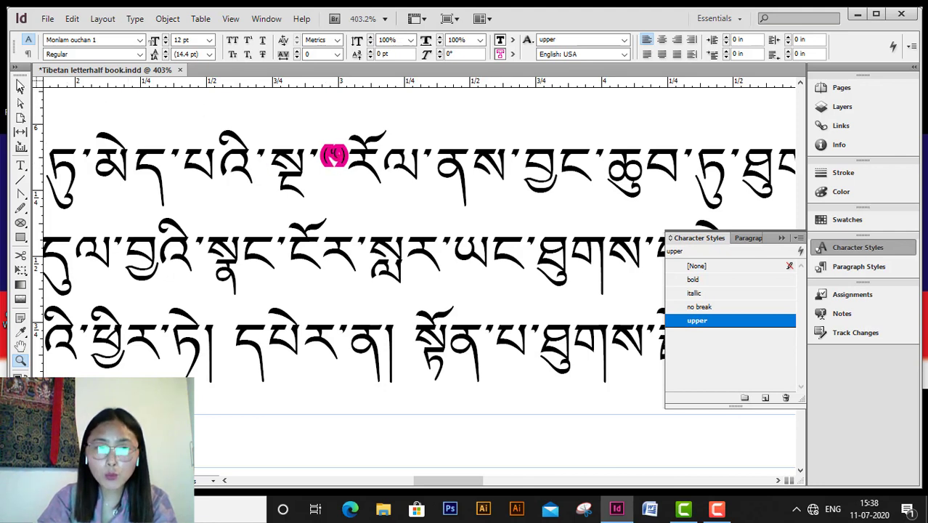
click(21, 90)
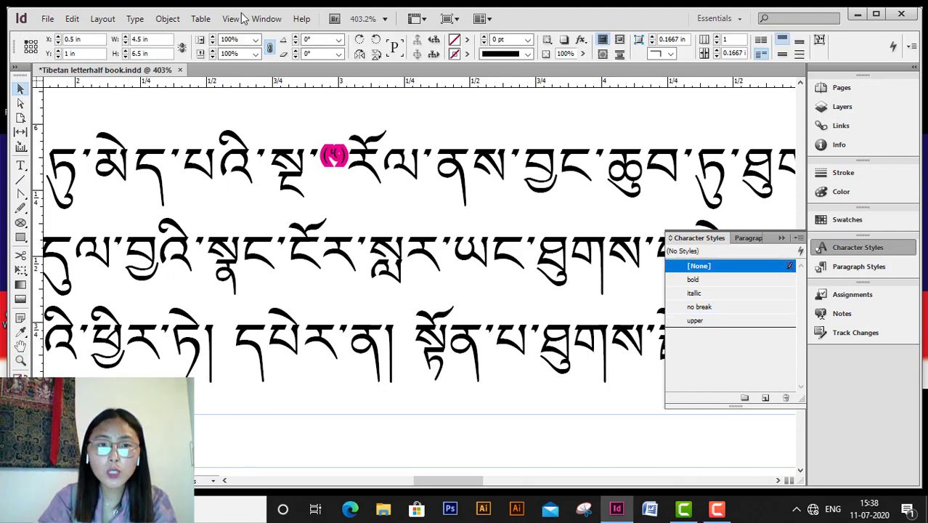
click(730, 323)
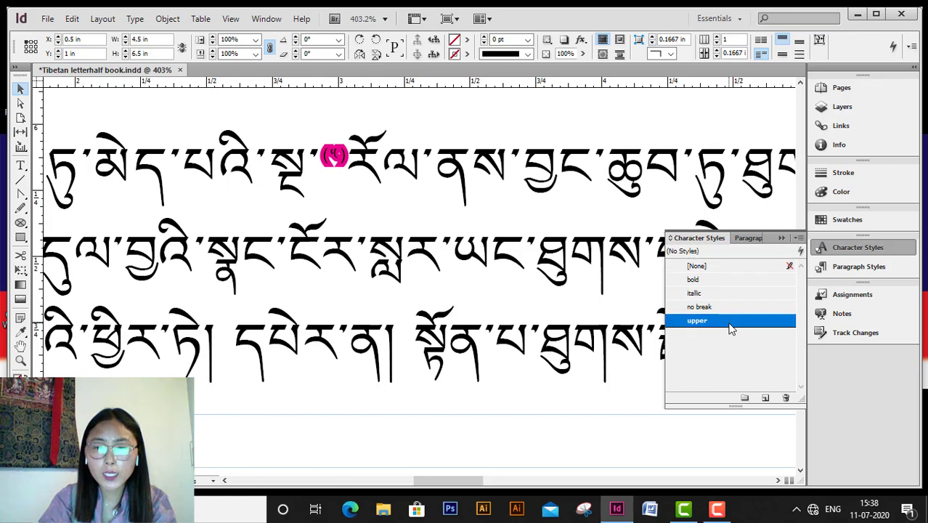
double_click(740, 322)
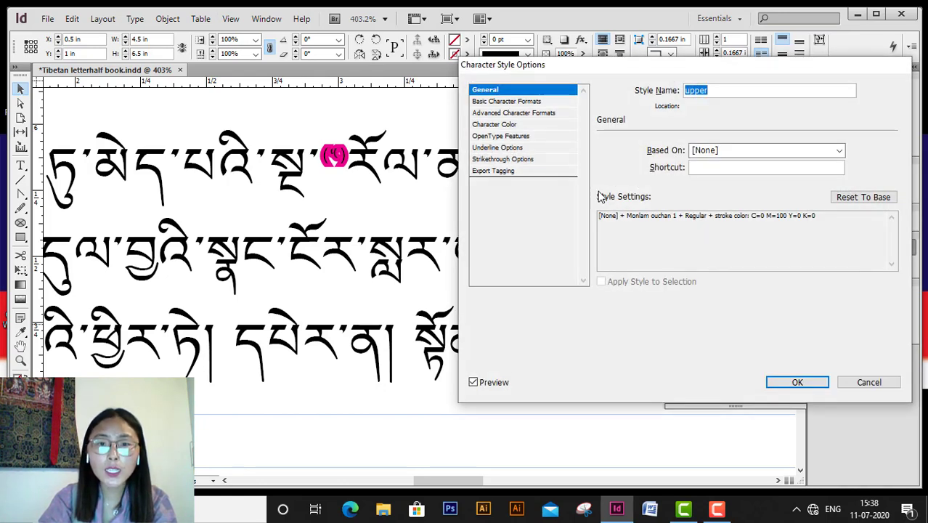
click(494, 124)
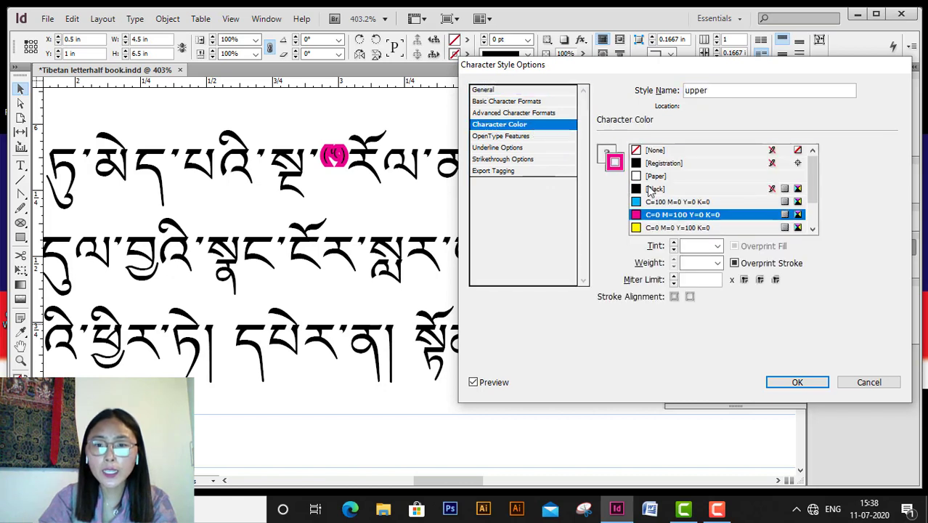
click(610, 155)
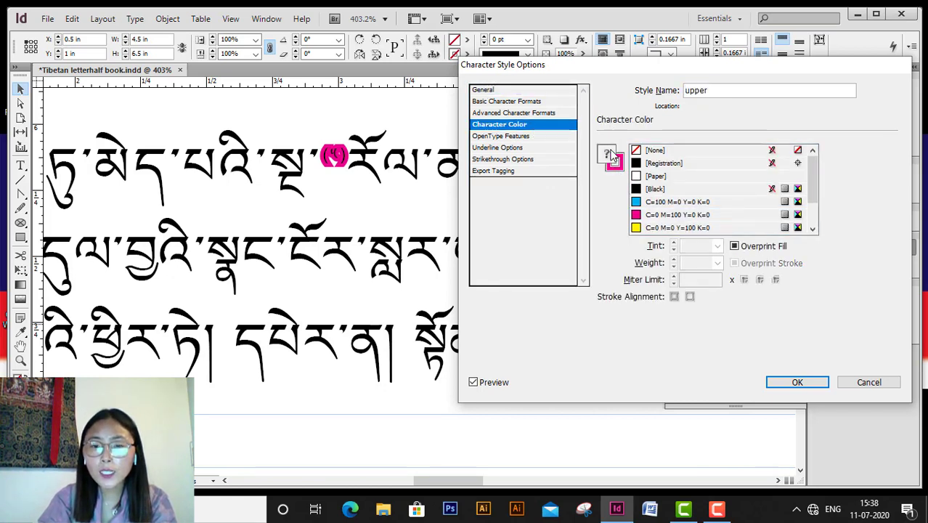
click(651, 151)
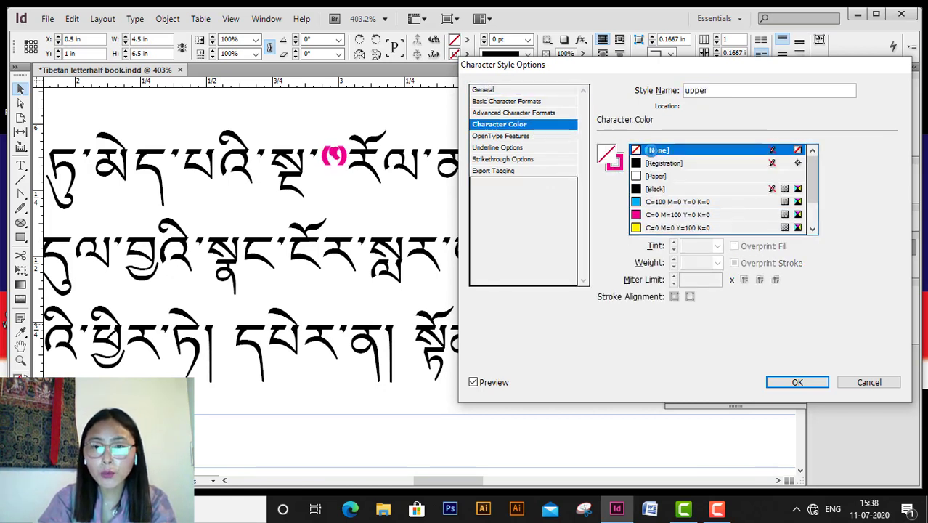
Set the stroke weight of the "upper" character style to 0.13 pt.
click(619, 164)
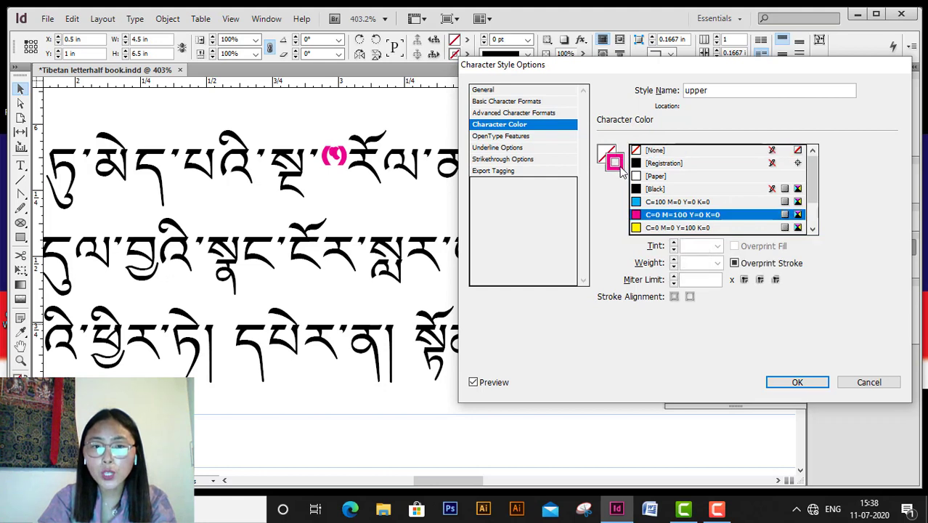
click(687, 263)
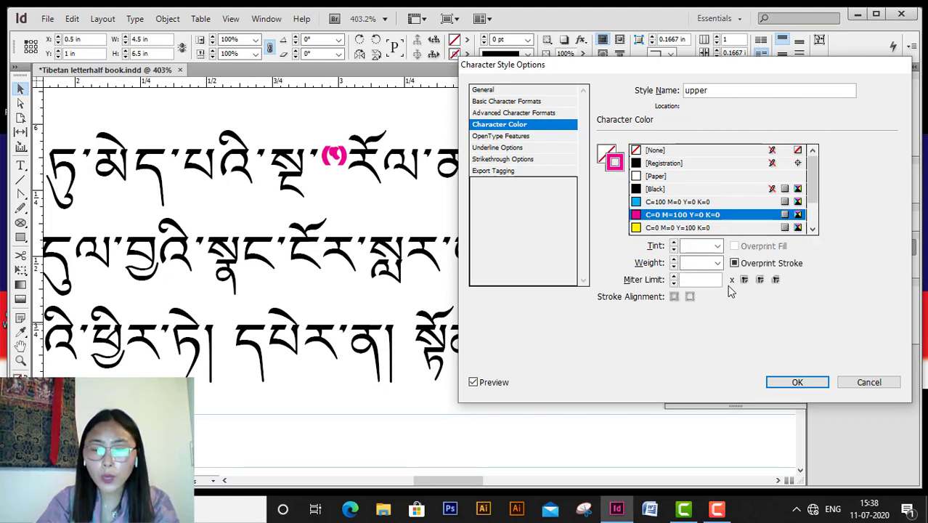
text(0.13)
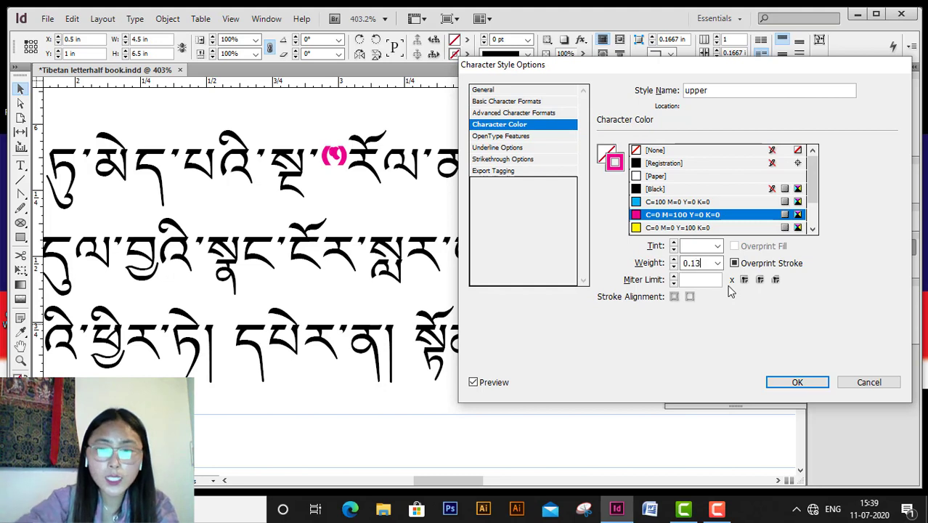
key(Tab)
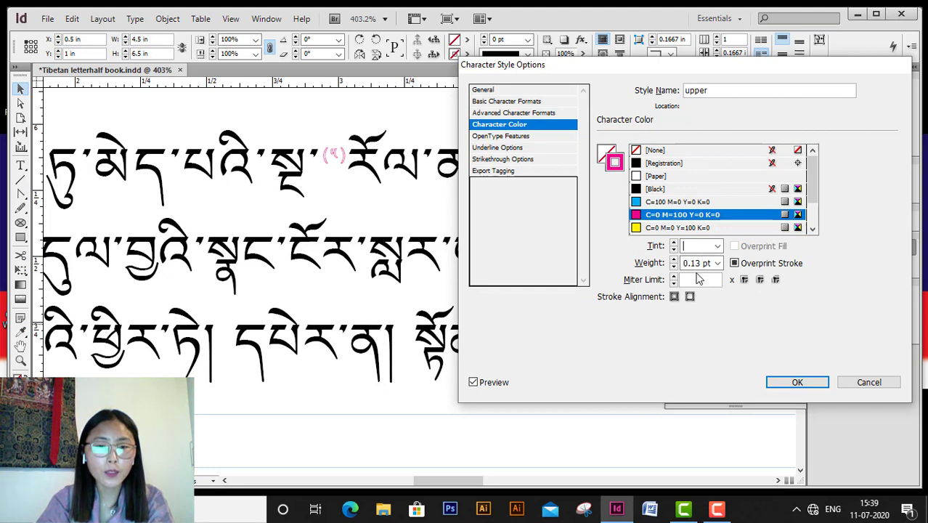
Set the "upper" character style's fill to C=0 M=100 Y=0 K=0 and its stroke to None.
click(605, 152)
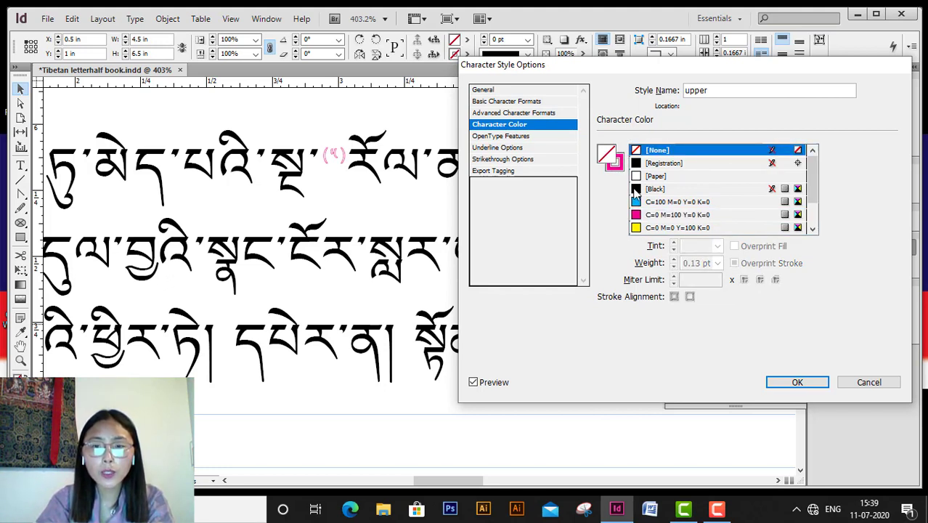
click(639, 215)
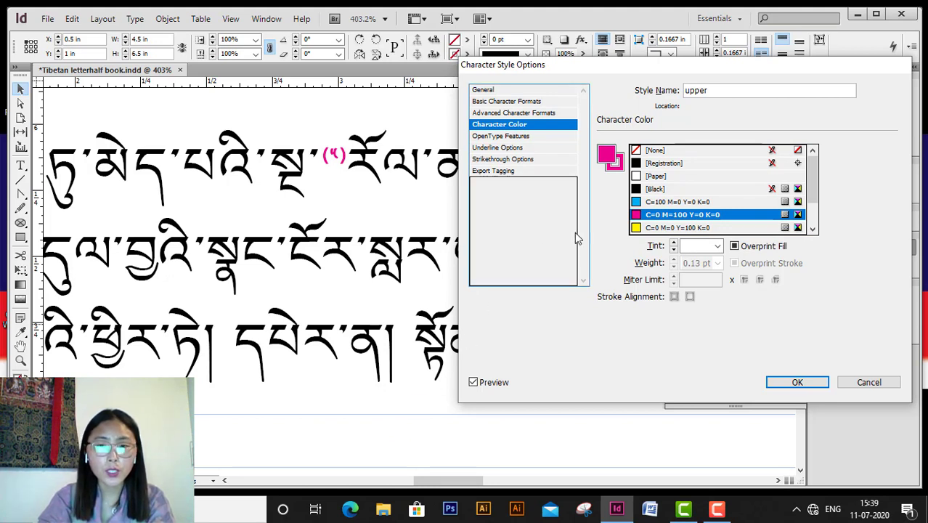
click(621, 168)
click(637, 153)
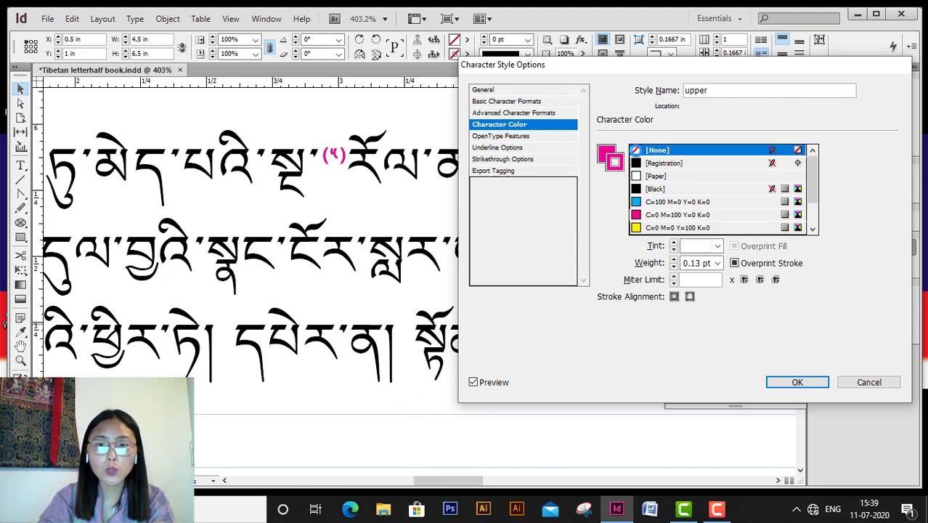
Set the fill of the "upper" character style to Black and save the style.
click(605, 152)
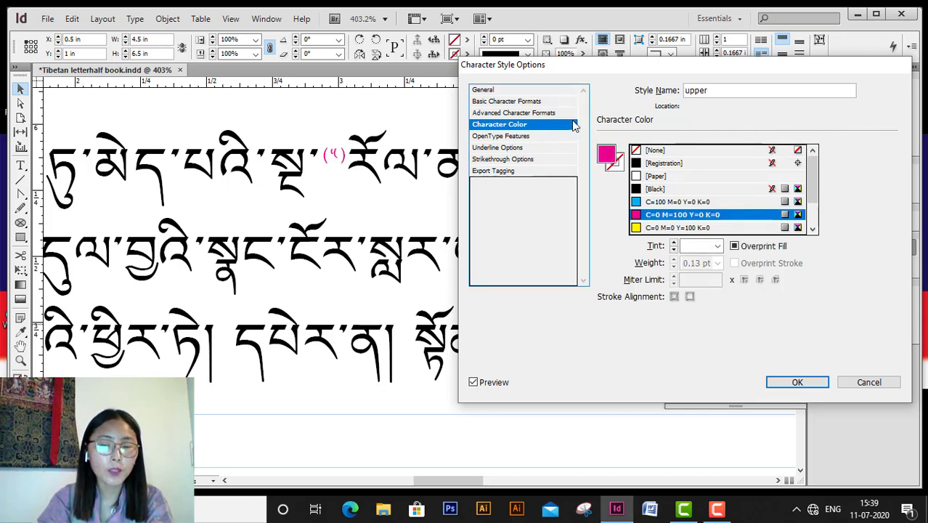
click(645, 190)
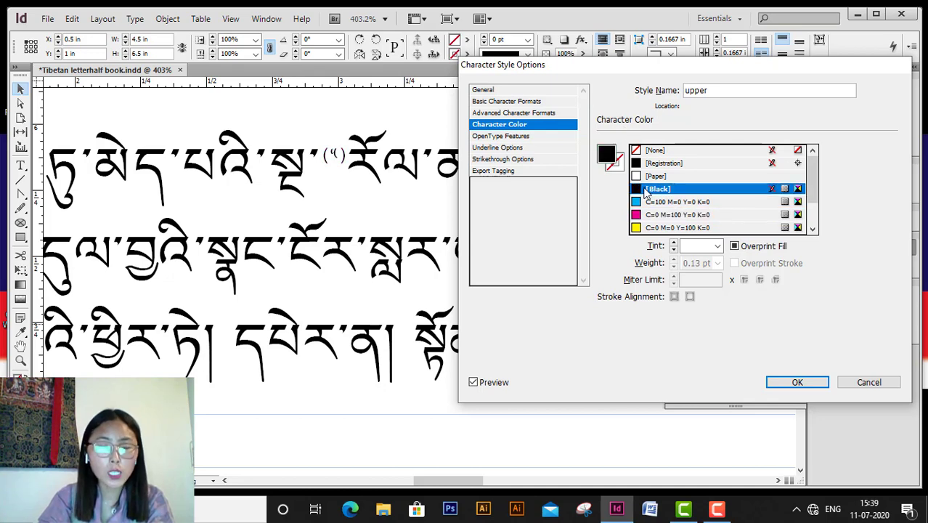
click(790, 382)
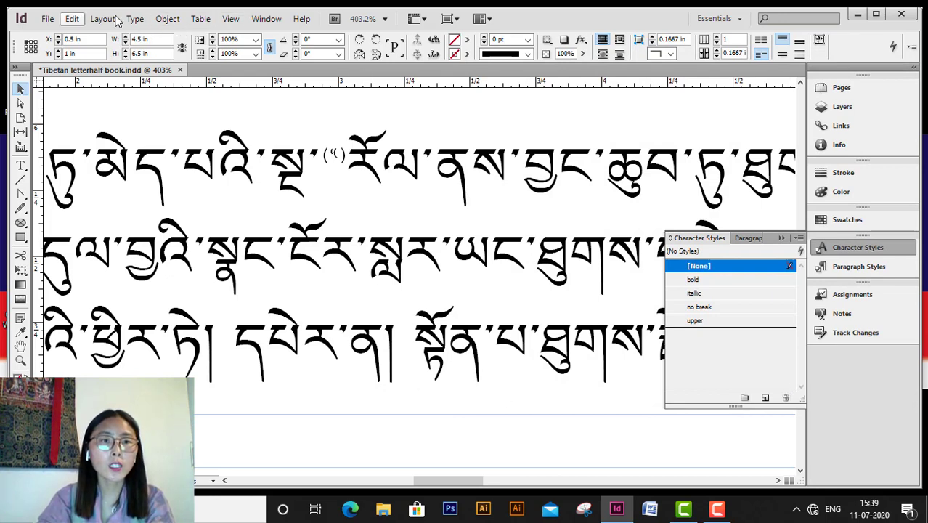
click(135, 18)
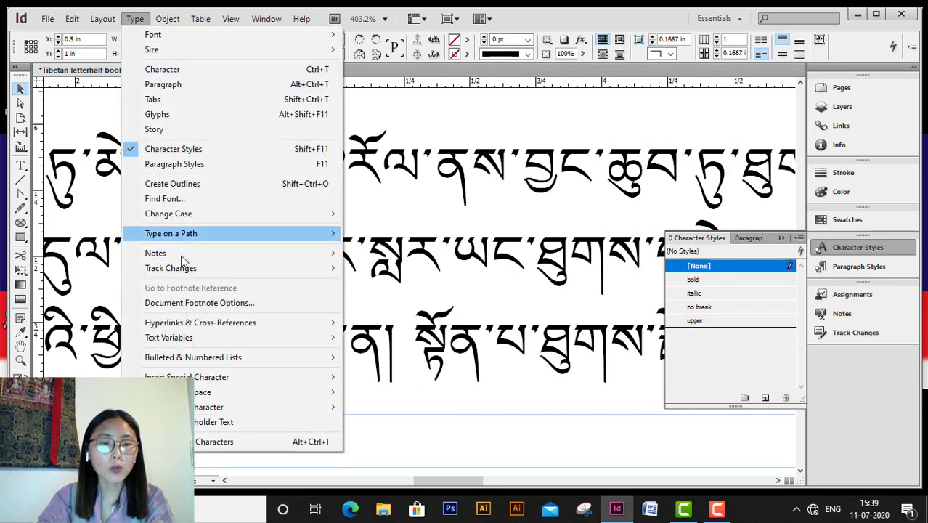
click(192, 303)
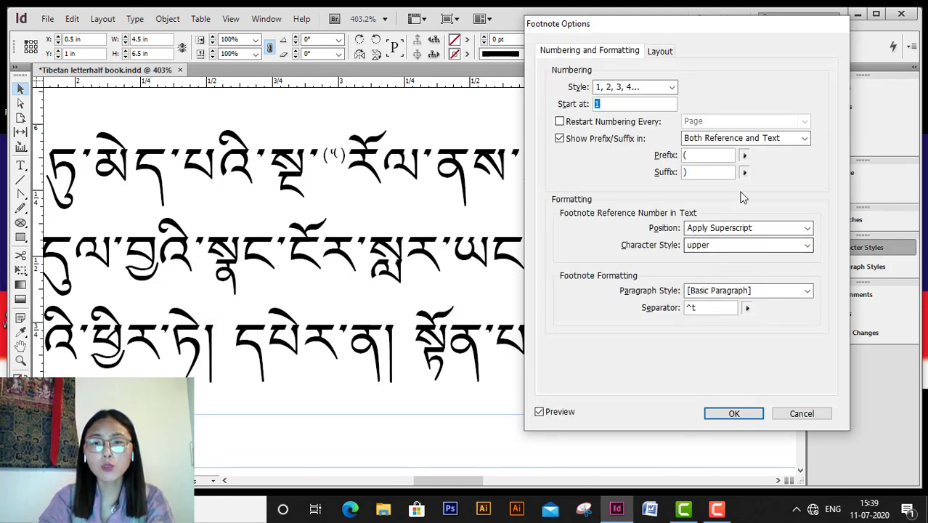
click(747, 417)
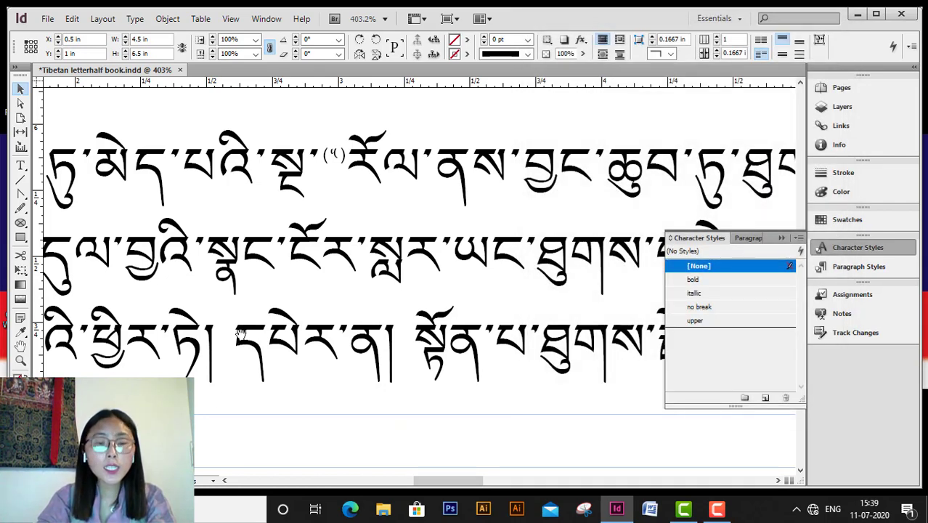
In the document footnote options, assign the "footenote" paragraph style to the footnote text.
drag(240, 334, 616, 313)
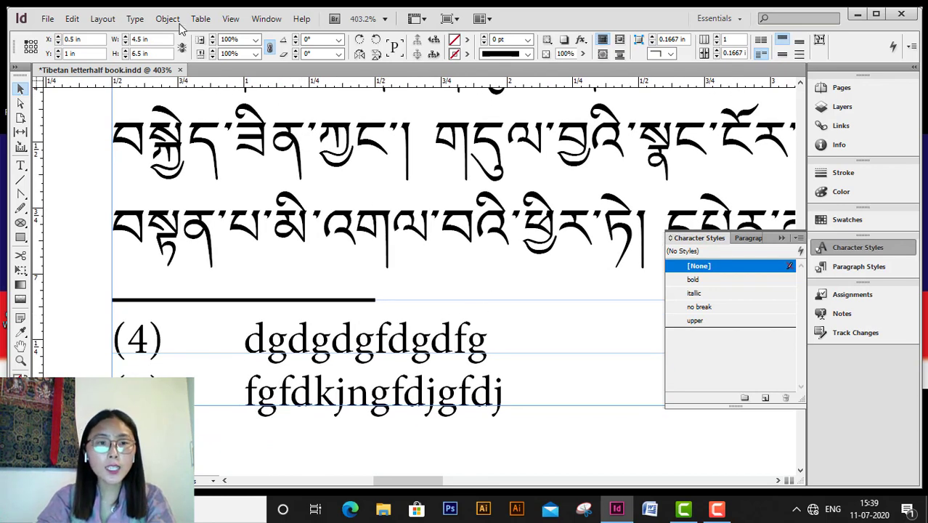
click(174, 20)
mouse_move(136, 18)
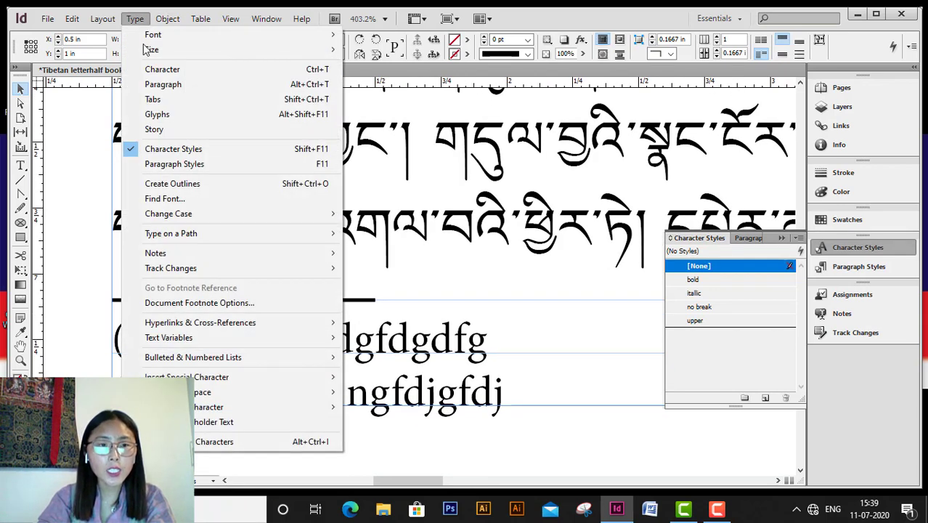
click(192, 305)
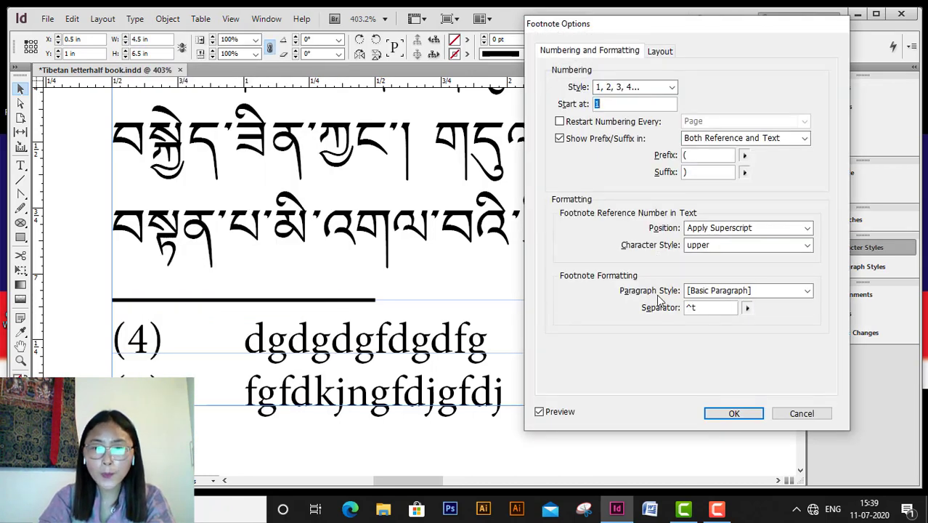
click(777, 294)
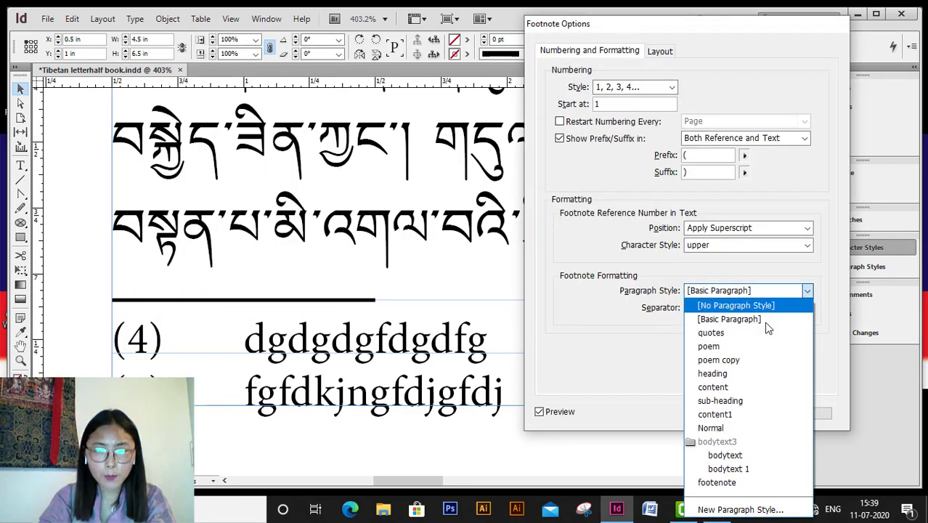
click(732, 484)
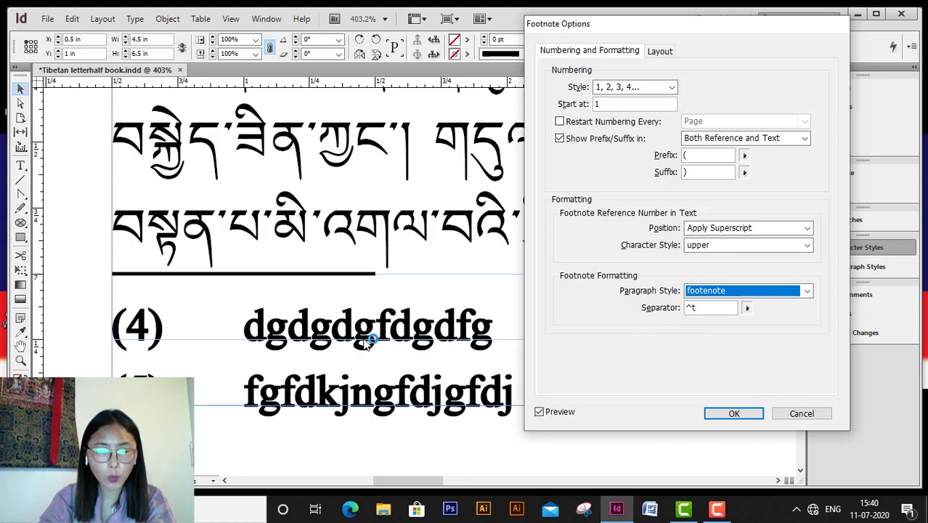
Replace the separator between footnote number and footnote text with a single en space.
click(747, 307)
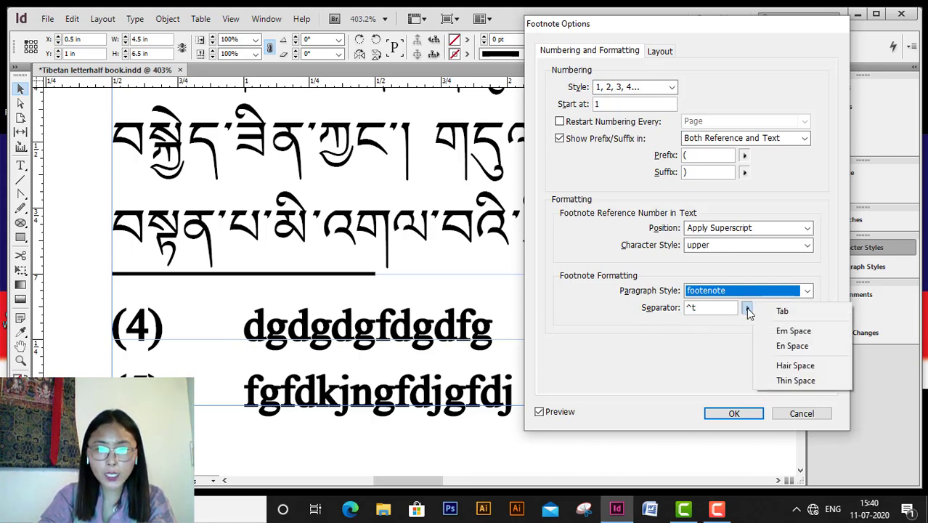
click(800, 346)
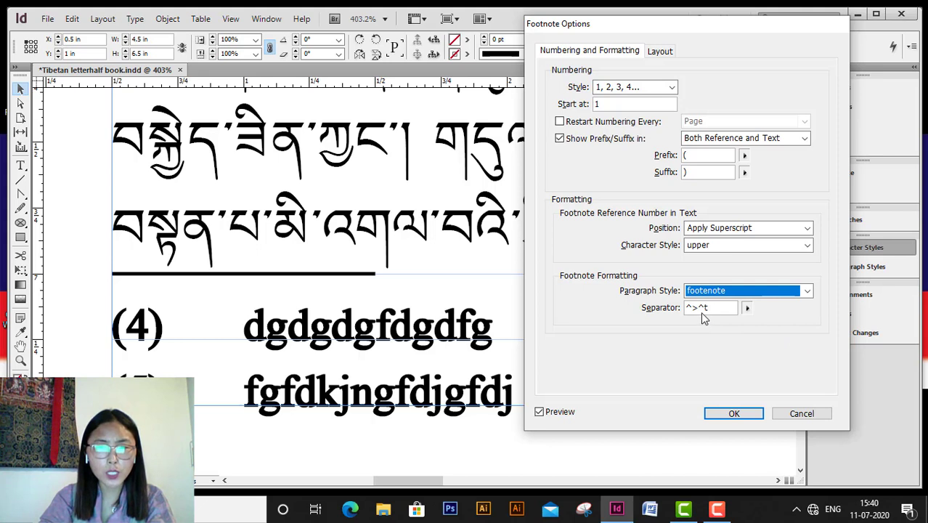
drag(724, 313, 643, 313)
key(BackSpace)
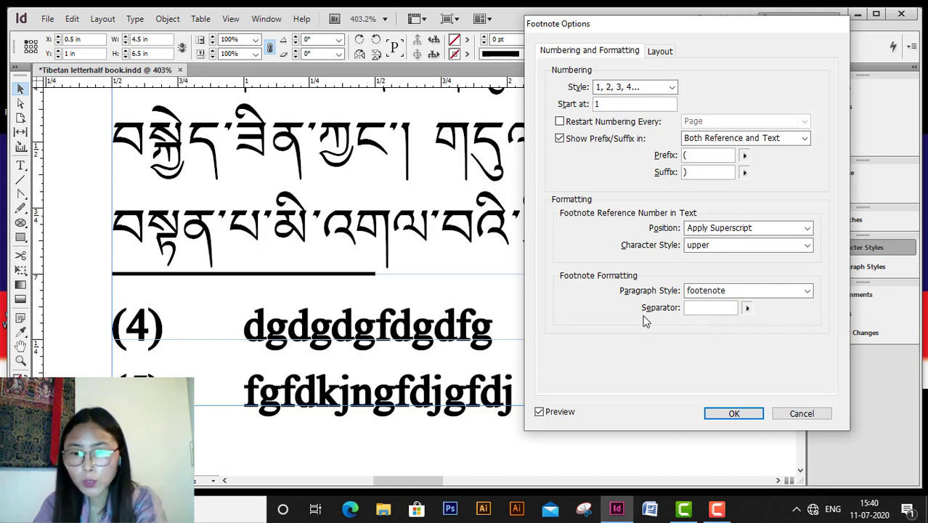
click(747, 308)
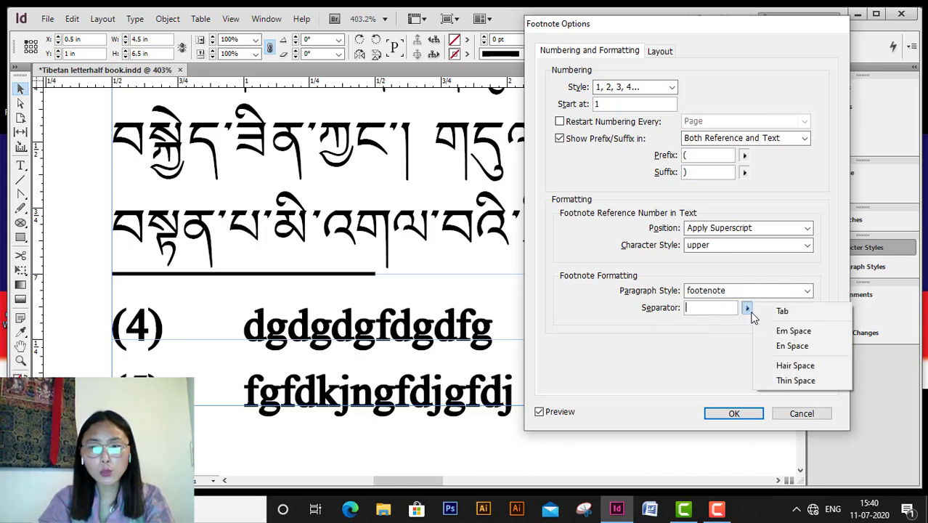
click(783, 346)
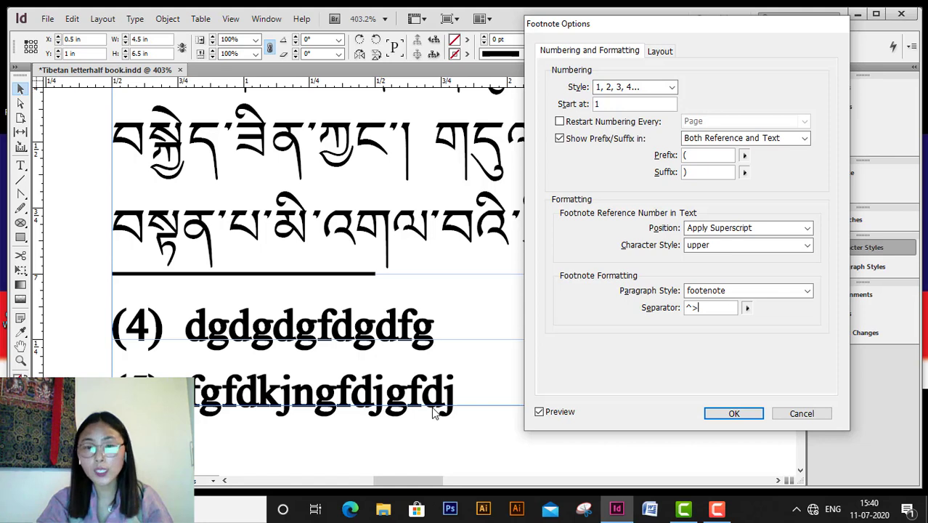
In the footnote layout options, set the minimum space before the first footnote to 0.25 in and apply the settings.
click(660, 52)
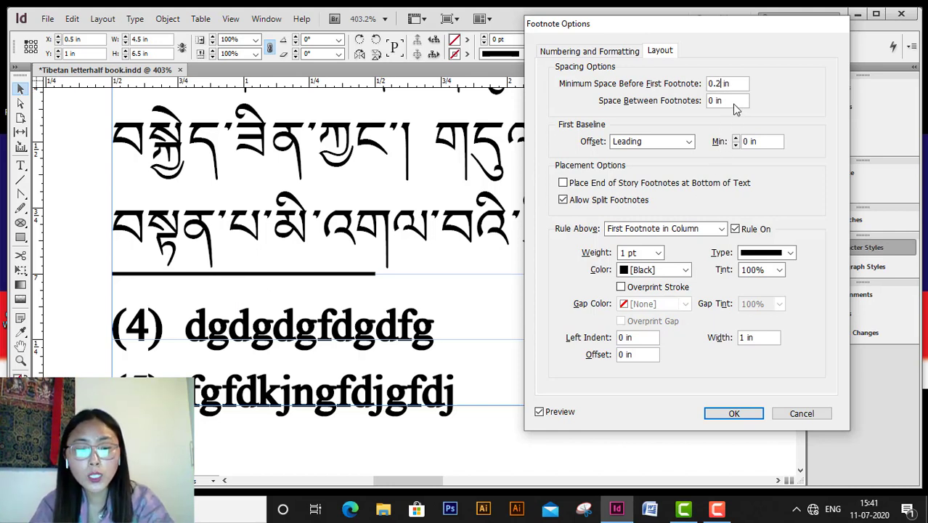
text(5)
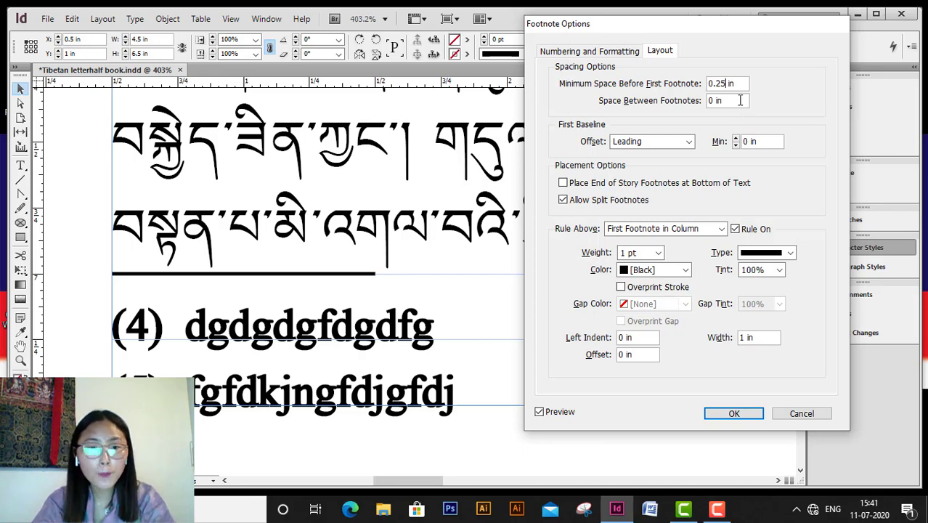
click(740, 100)
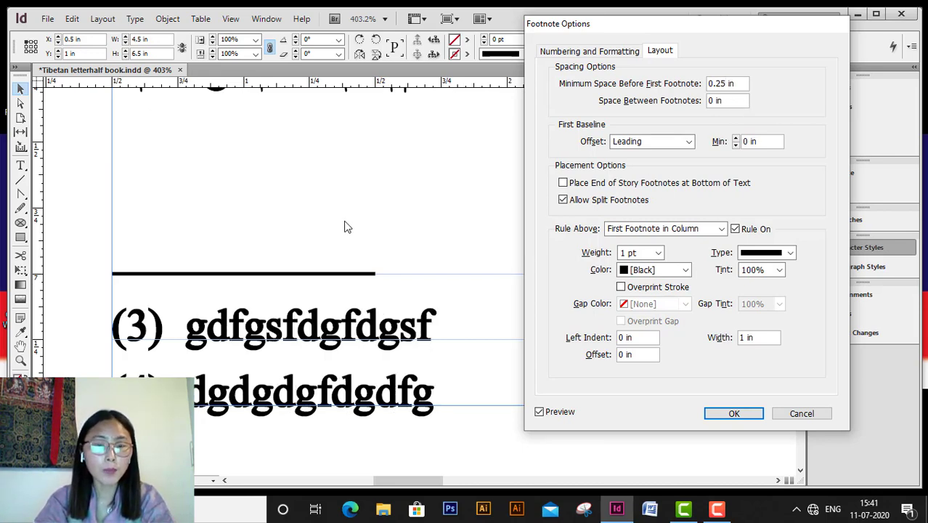
click(730, 413)
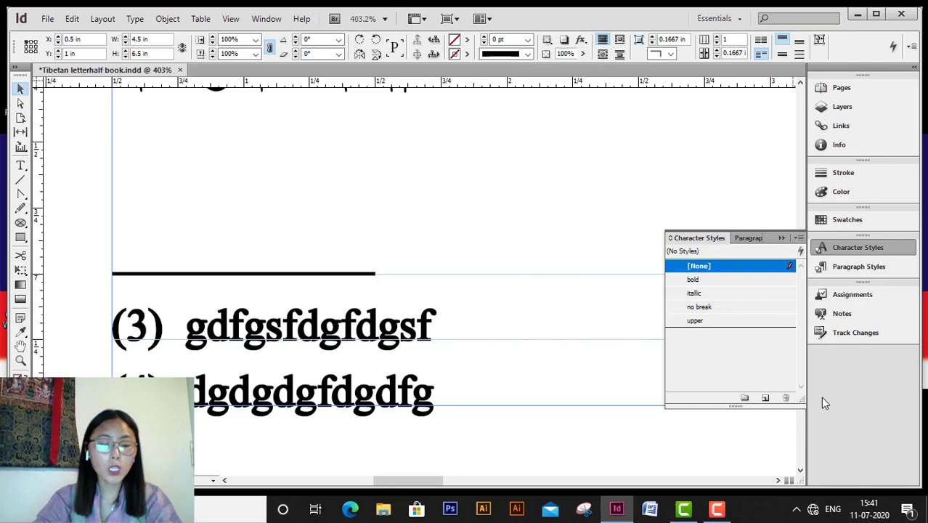
Fit the spread in view, reopen the footnote layout options and set the minimum space before the first footnote to 0.2 in.
click(551, 481)
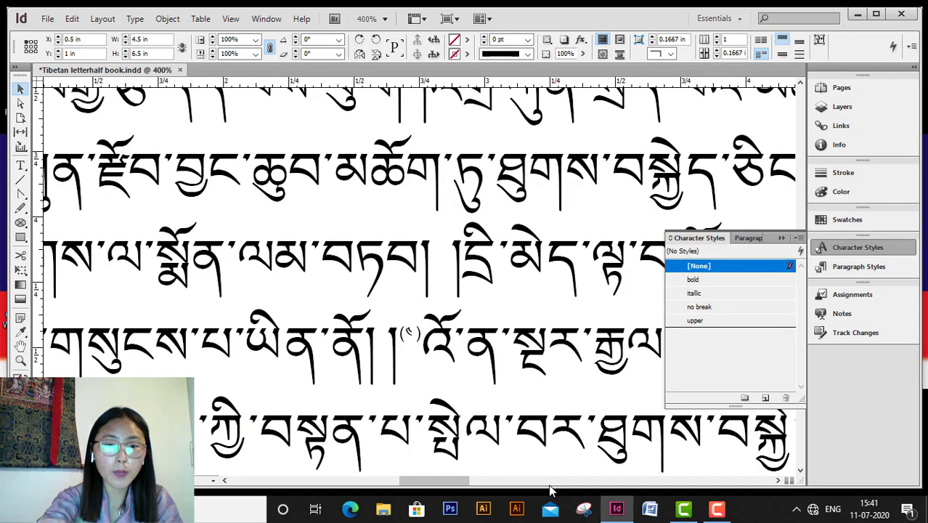
key(ctrl+alt+0)
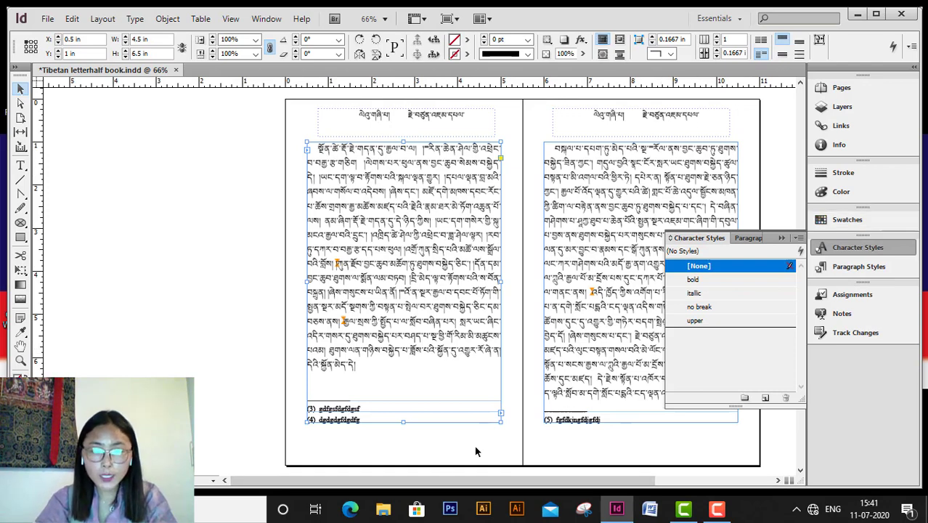
click(136, 21)
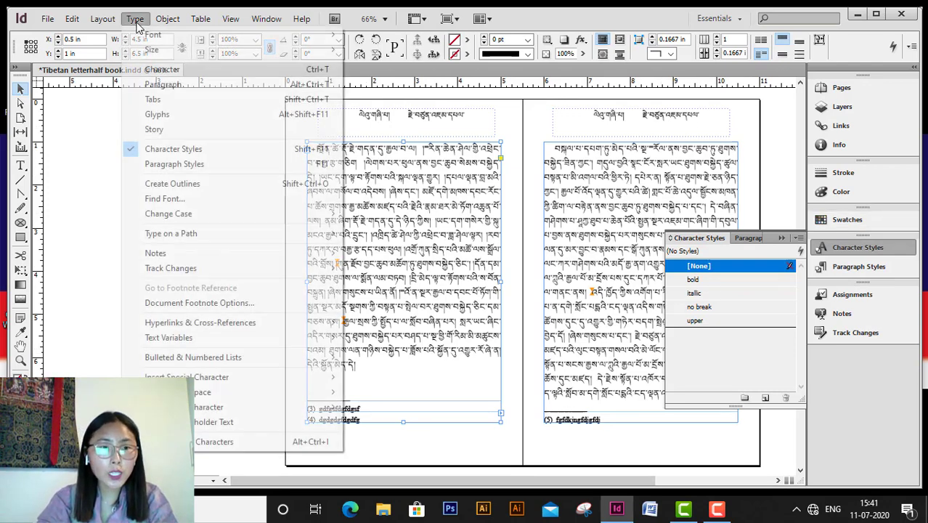
click(210, 306)
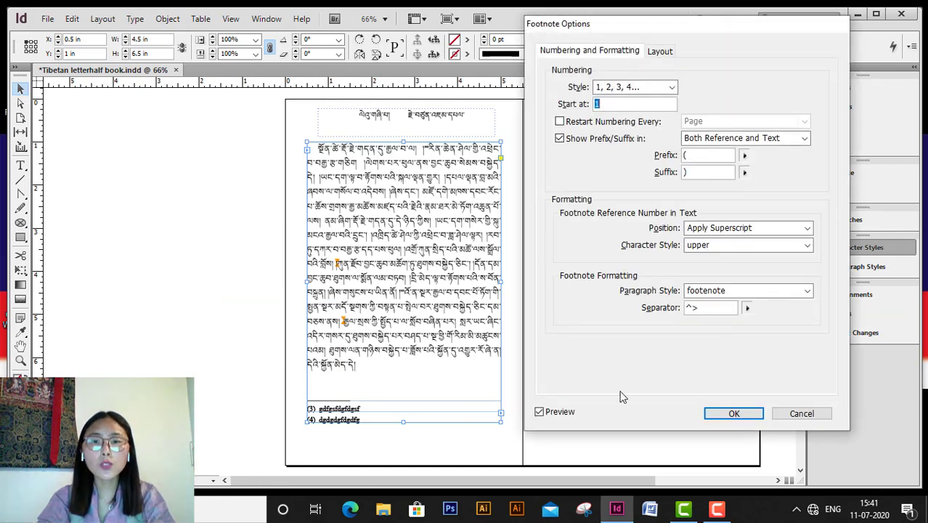
click(659, 51)
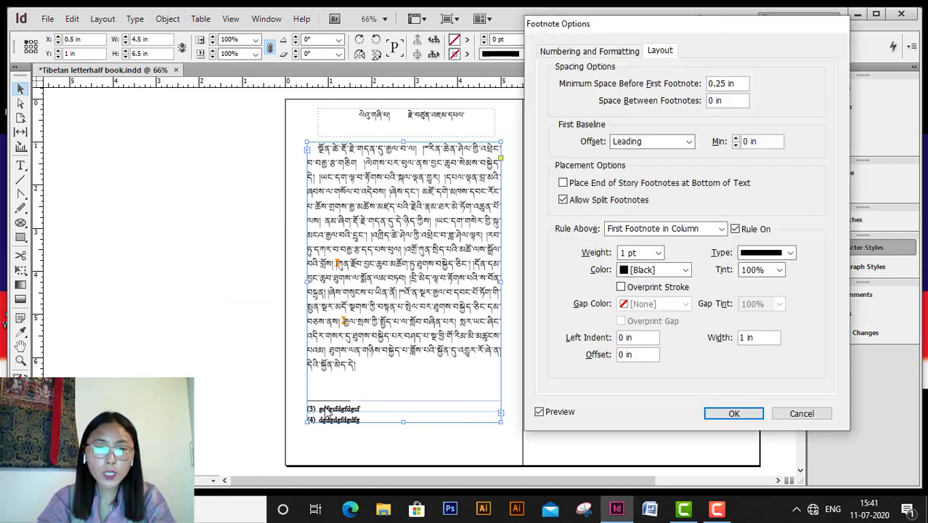
double_click(719, 84)
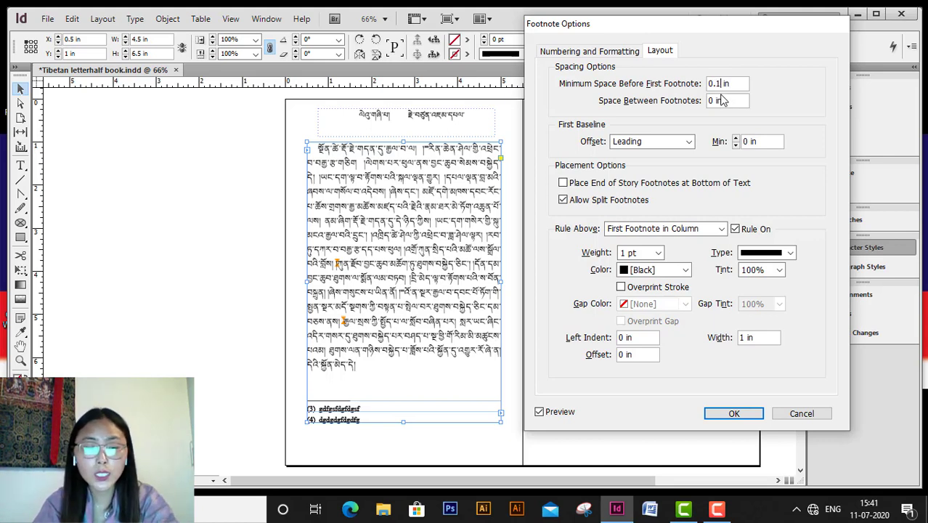
key(BackSpace)
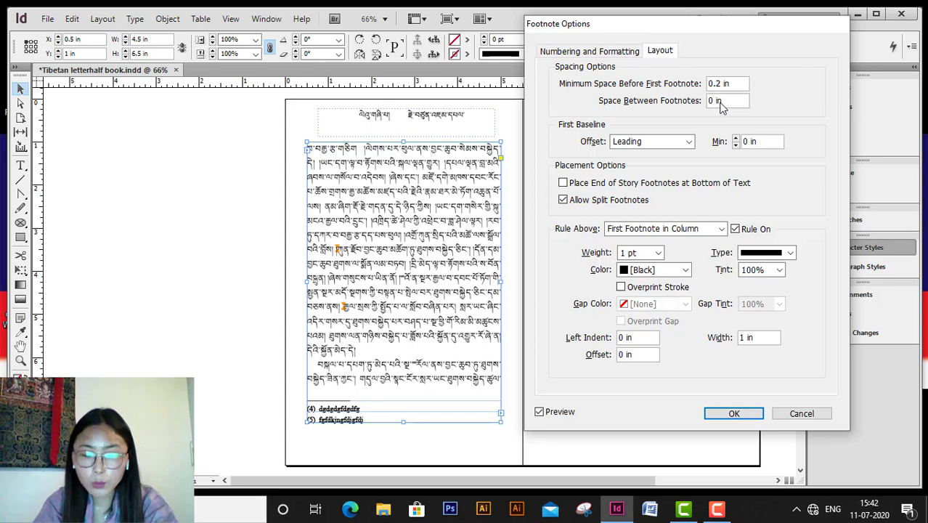
Set the space between footnotes to 0.1 in.
click(714, 101)
text(.1)
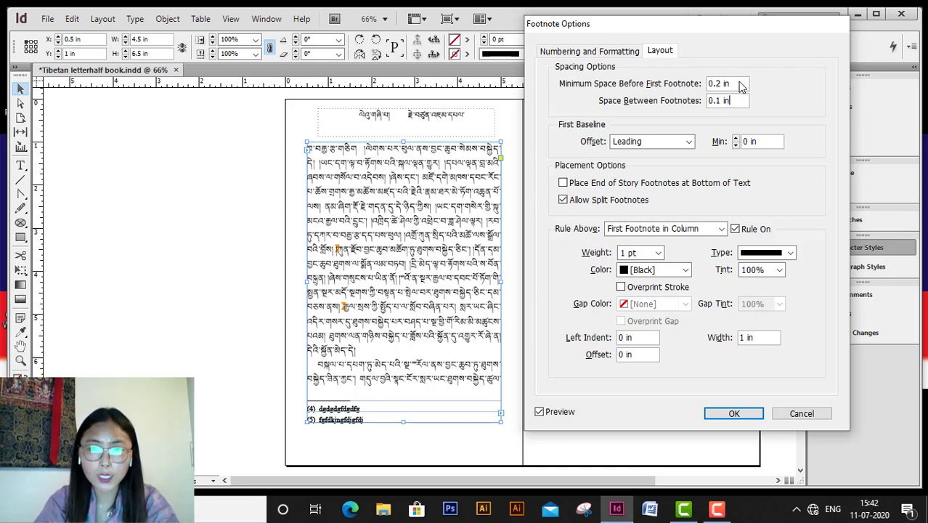
click(740, 83)
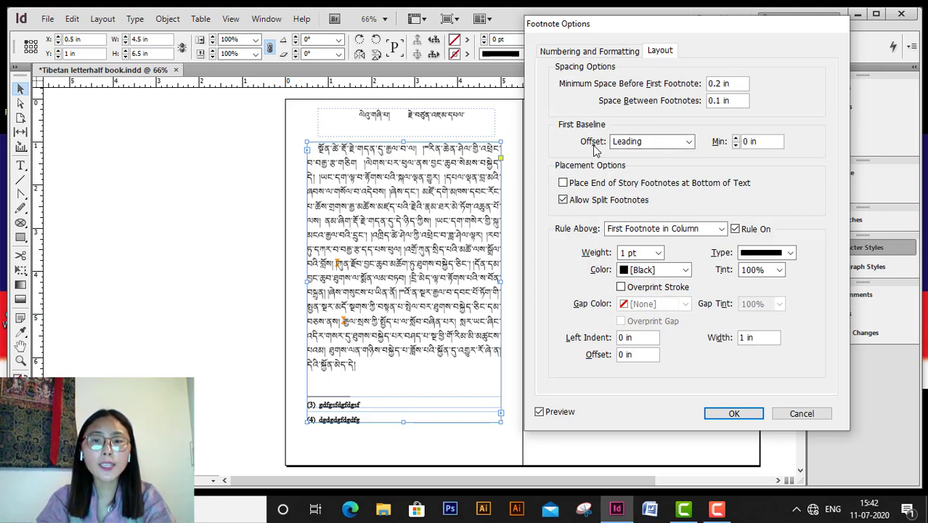
Preview the Ascent and Cap Height first baseline offsets for the footnotes and return the offset to Leading.
click(689, 142)
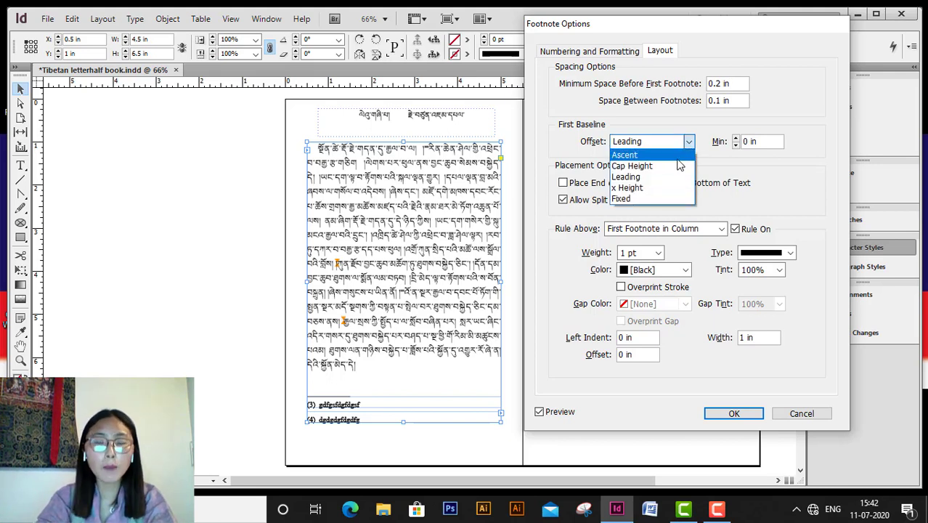
click(676, 157)
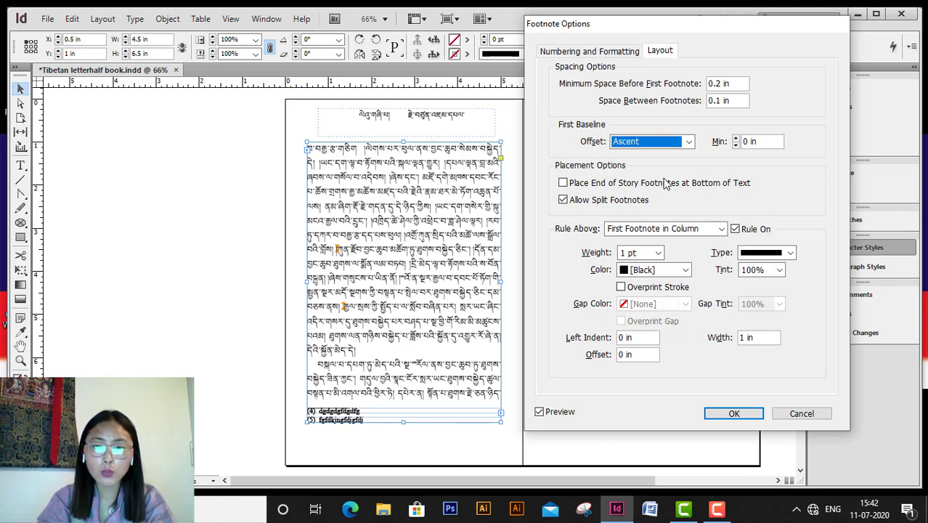
click(689, 143)
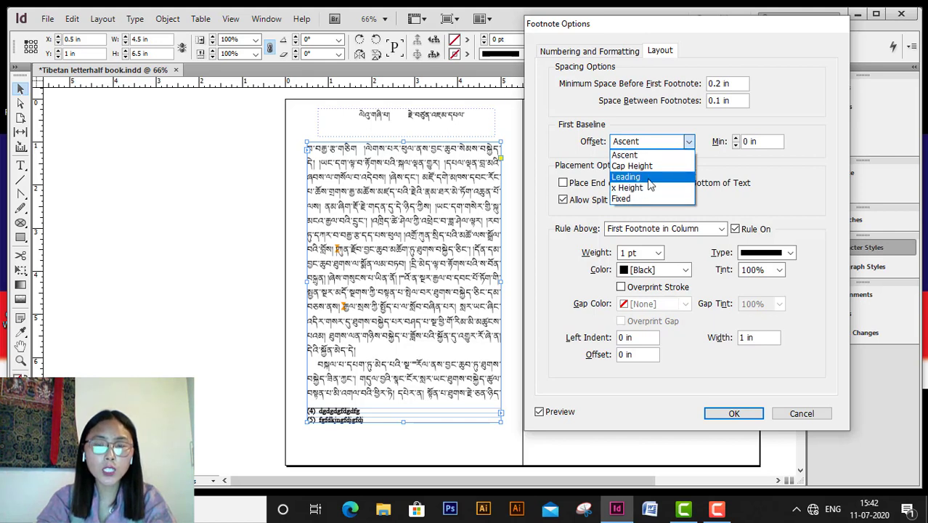
click(626, 176)
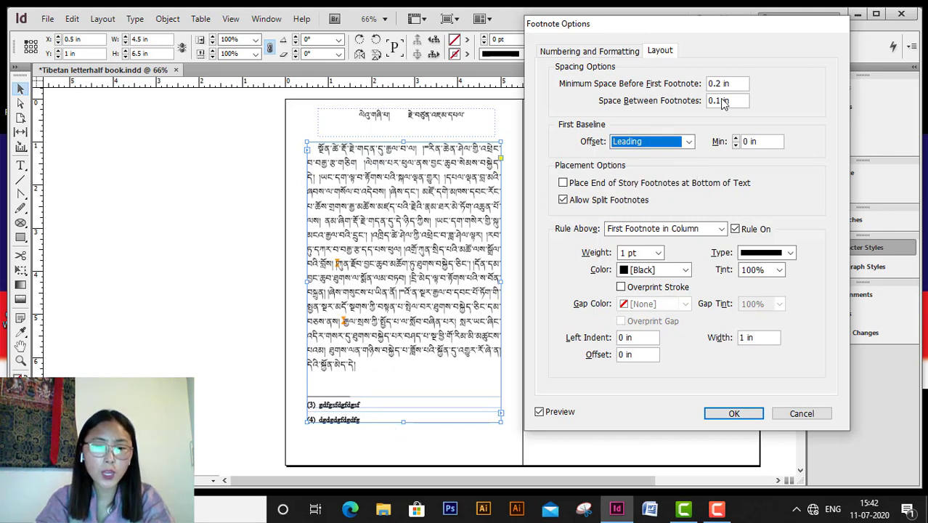
click(689, 142)
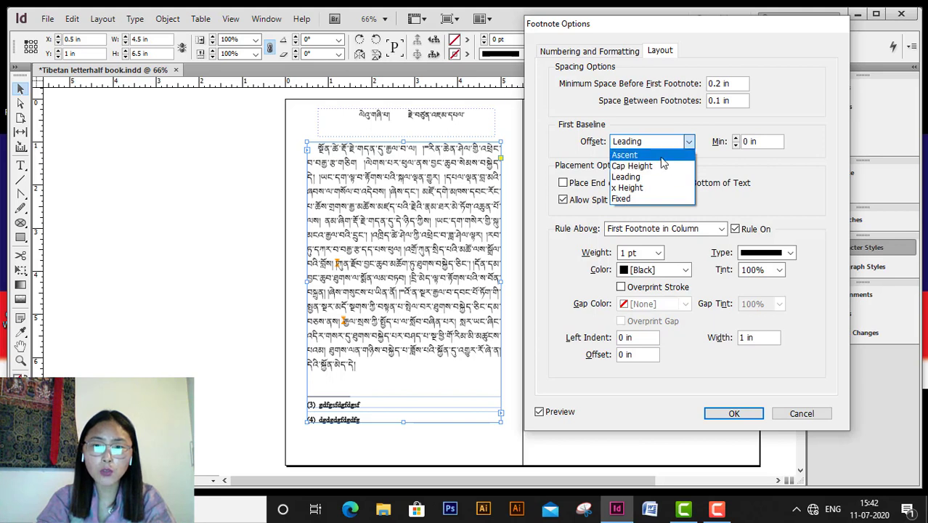
click(657, 166)
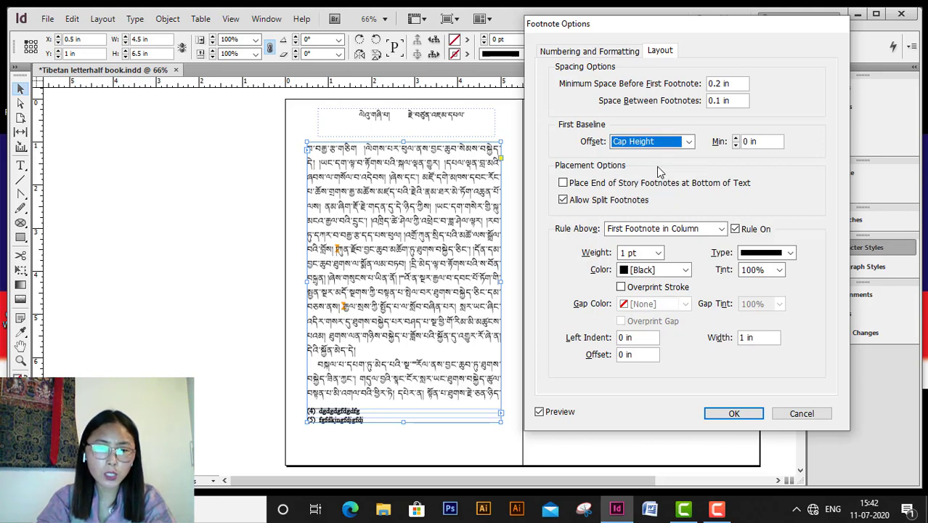
click(663, 142)
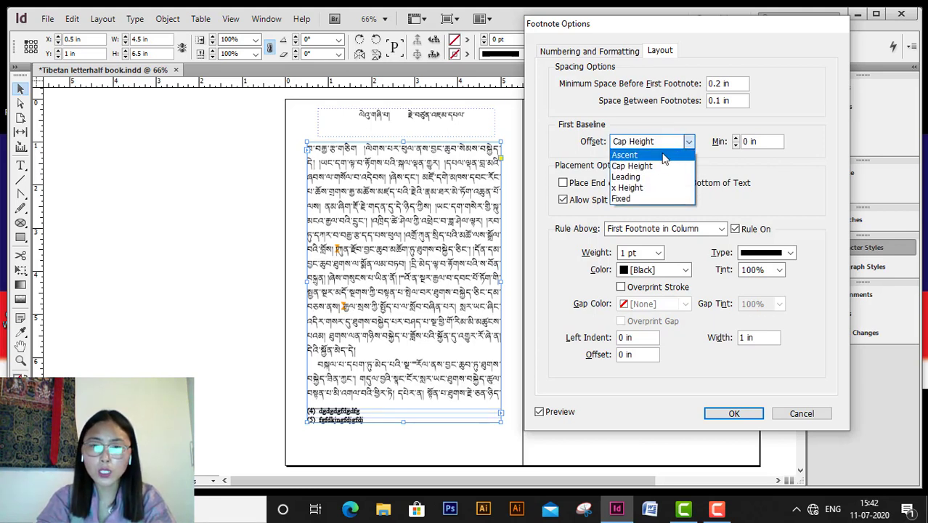
click(656, 177)
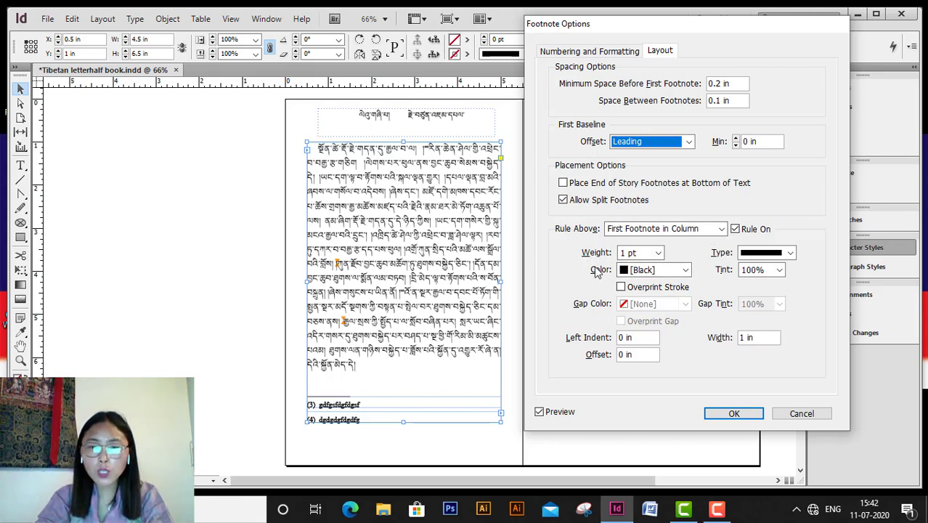
Try a 4 pt footnote rule, set its weight to 0.5 pt and choose Solid as the rule type.
click(659, 253)
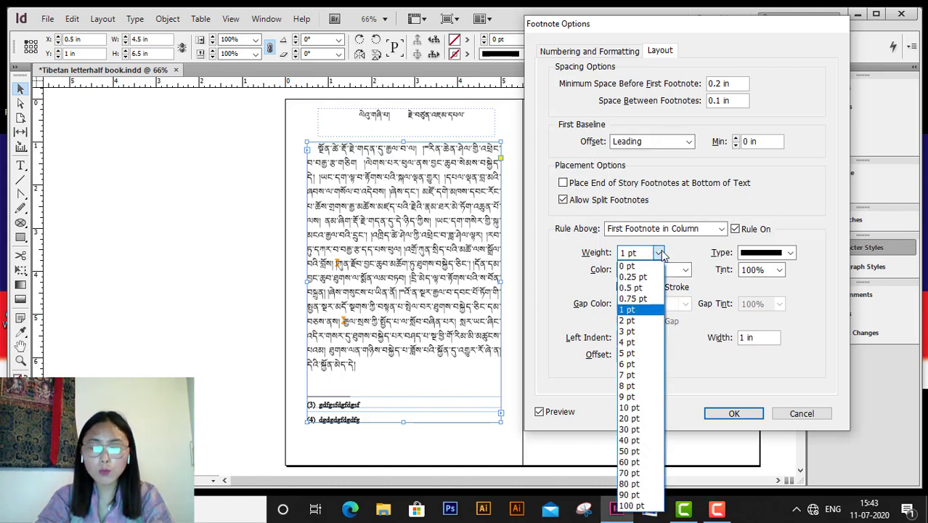
click(639, 343)
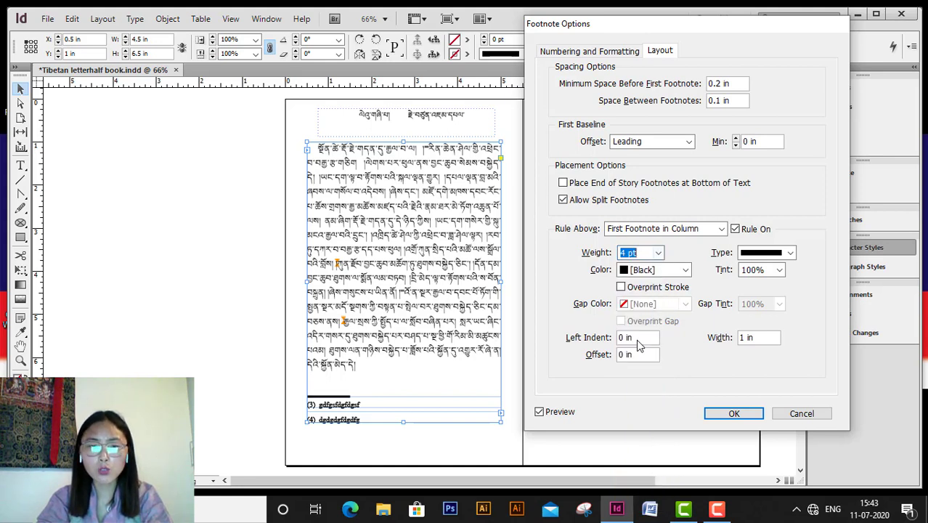
click(658, 252)
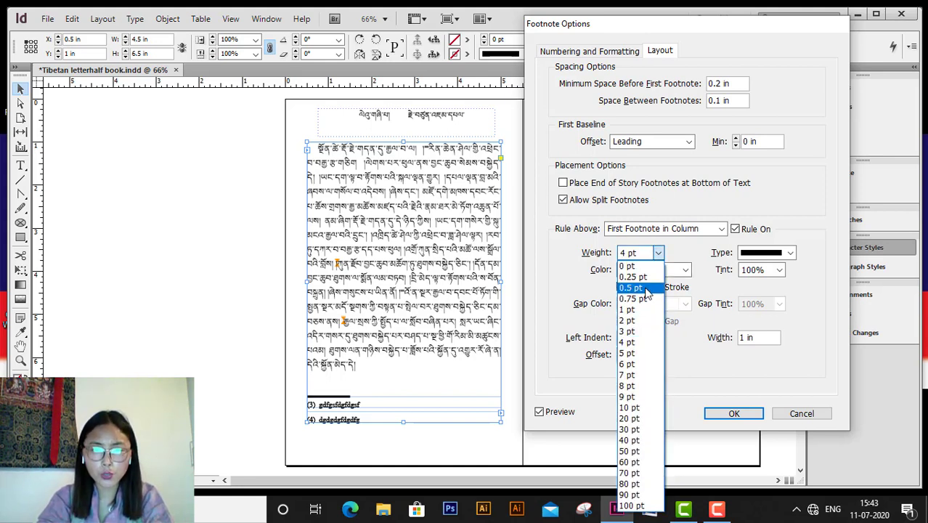
click(646, 289)
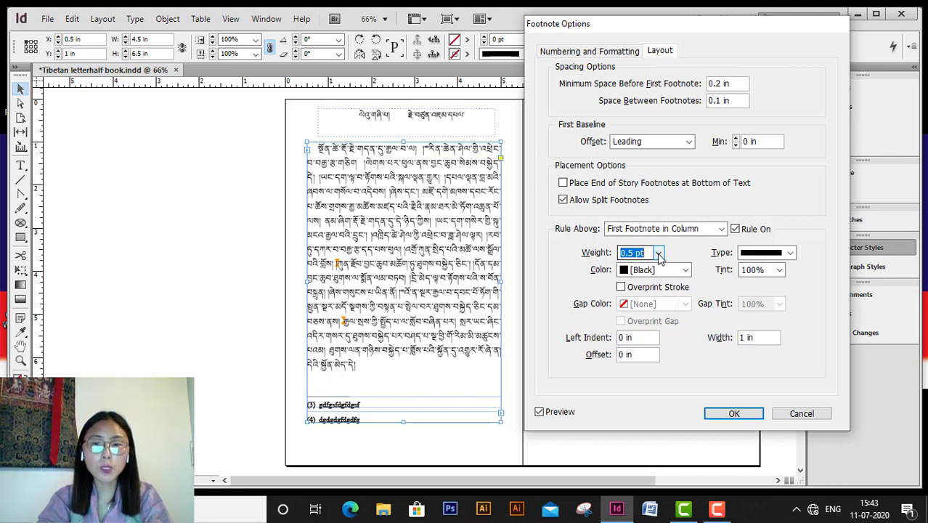
click(790, 254)
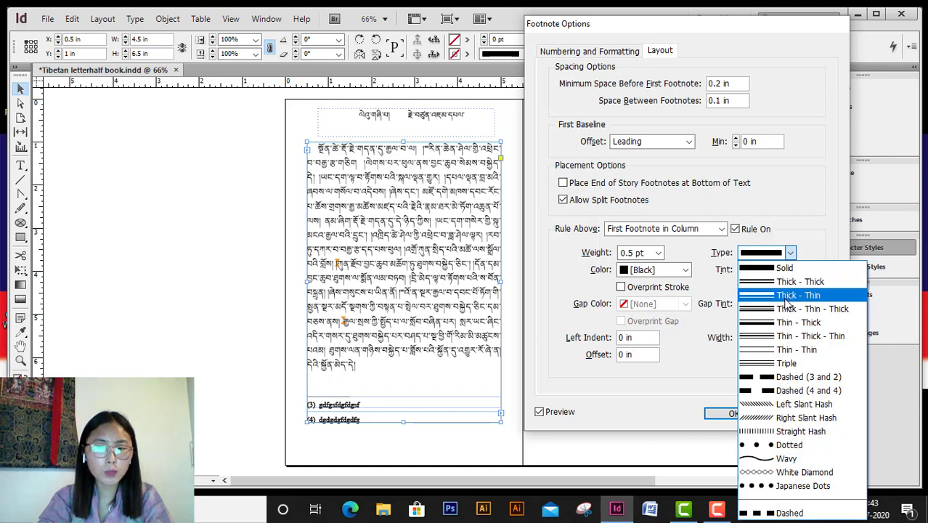
click(788, 267)
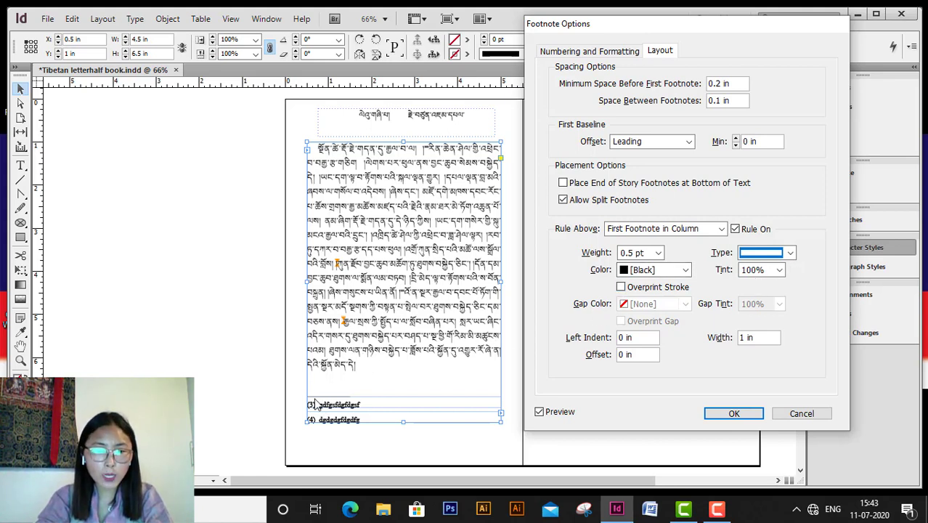
Try the C=0 M=100 Y=0 K=0 swatch as the footnote rule color and return it to [Black].
click(677, 270)
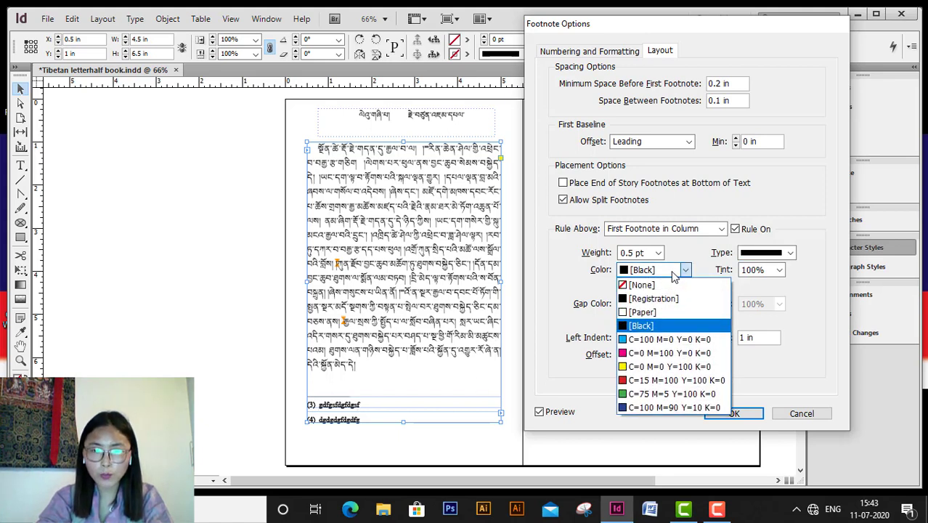
click(650, 353)
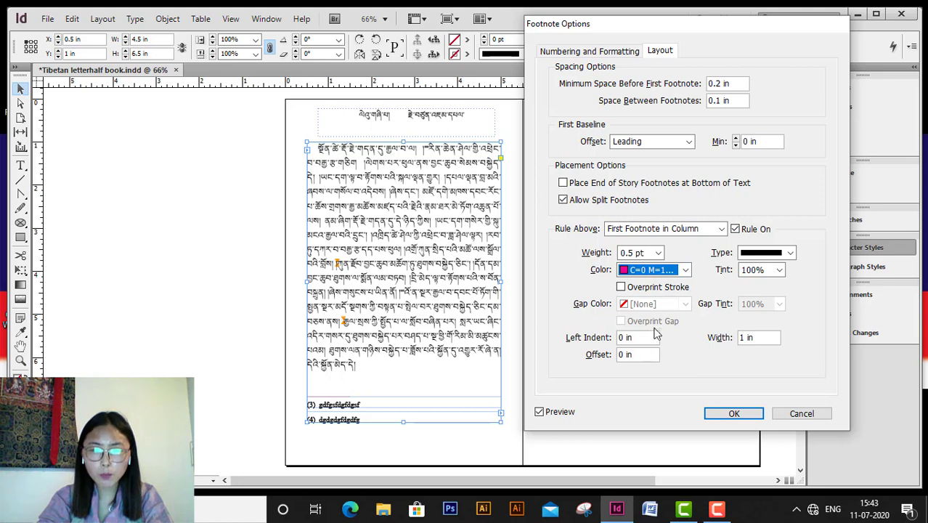
click(683, 270)
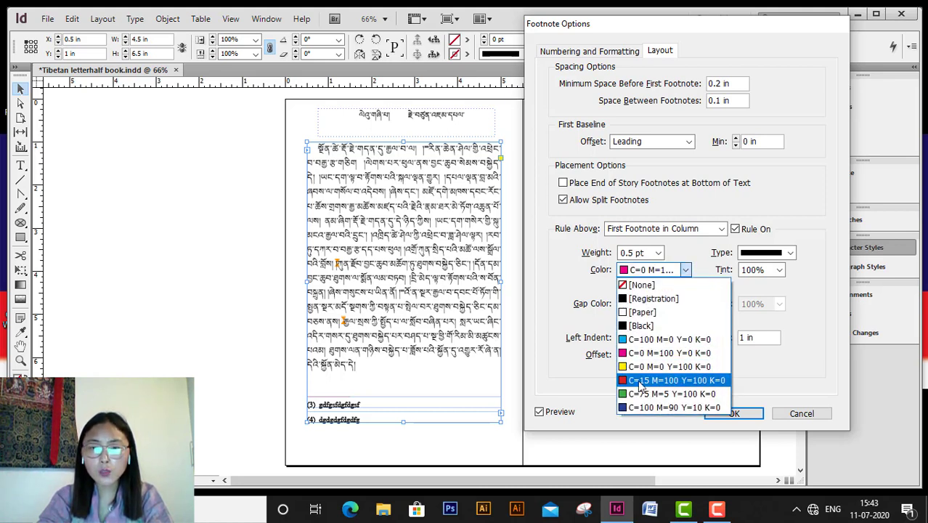
click(653, 326)
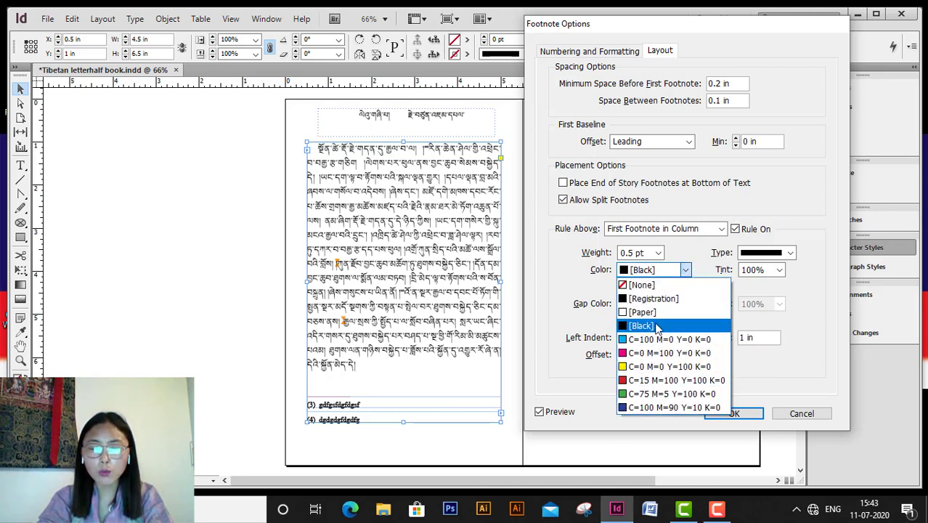
Try a 10% tint on the footnote rule and restore the tint to 100%.
click(779, 270)
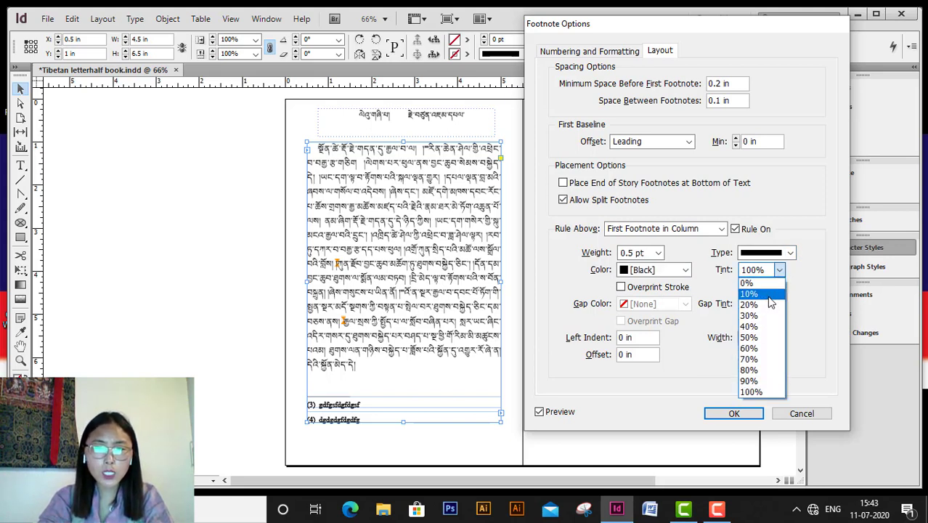
click(769, 297)
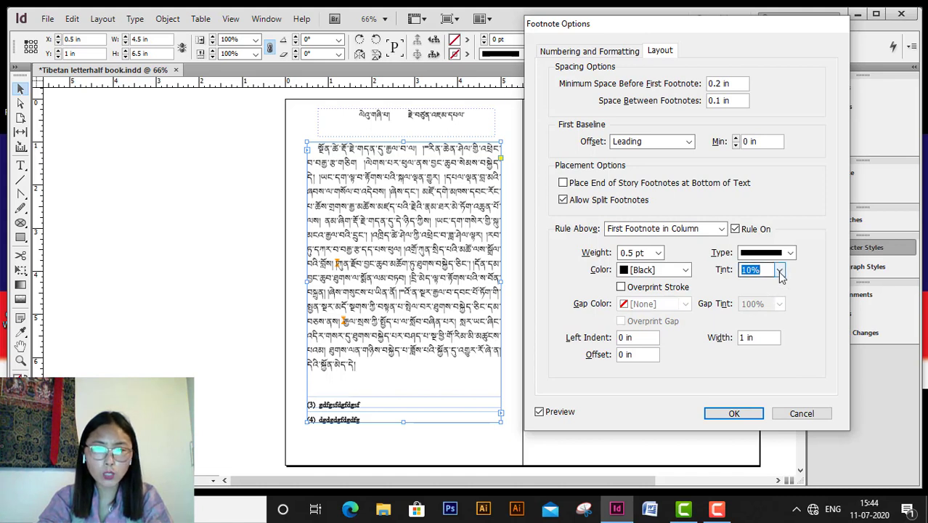
click(779, 271)
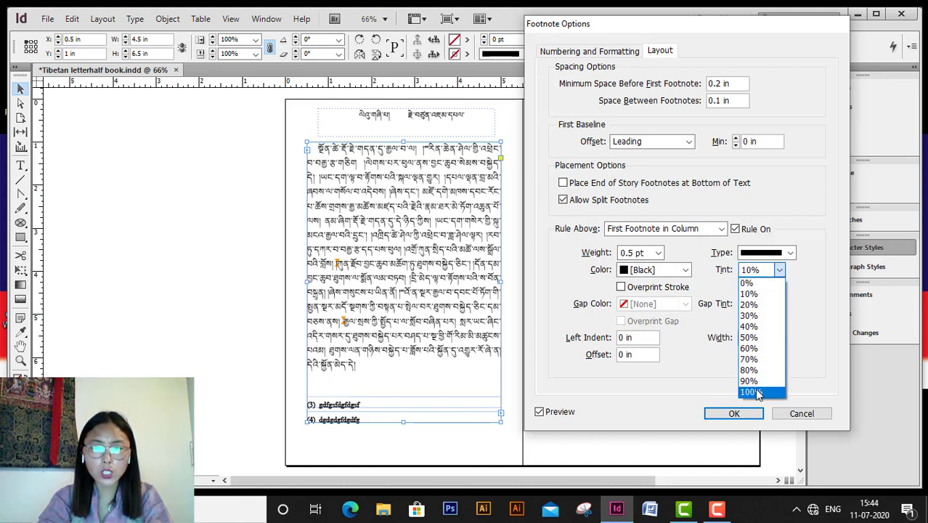
click(756, 392)
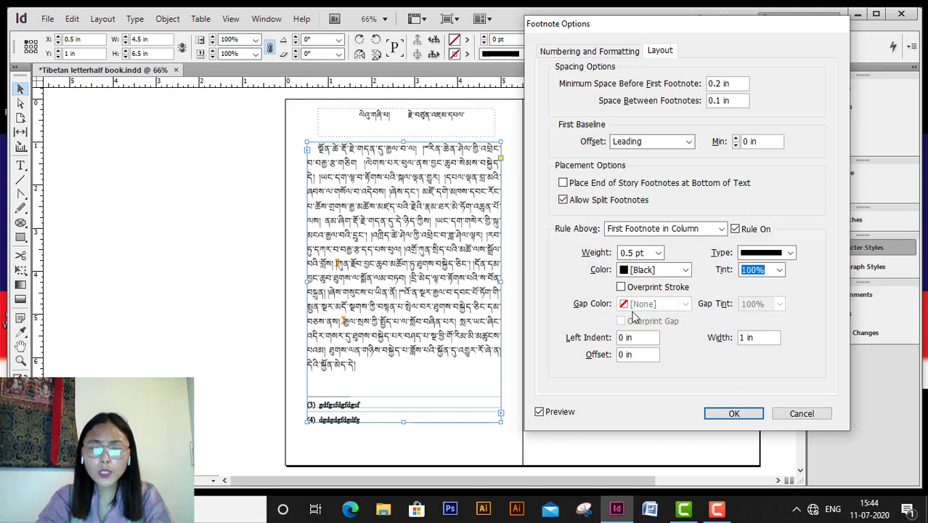
Turn on Overprint Stroke for the footnote rule and set the rule type to Thick - Thick.
click(622, 288)
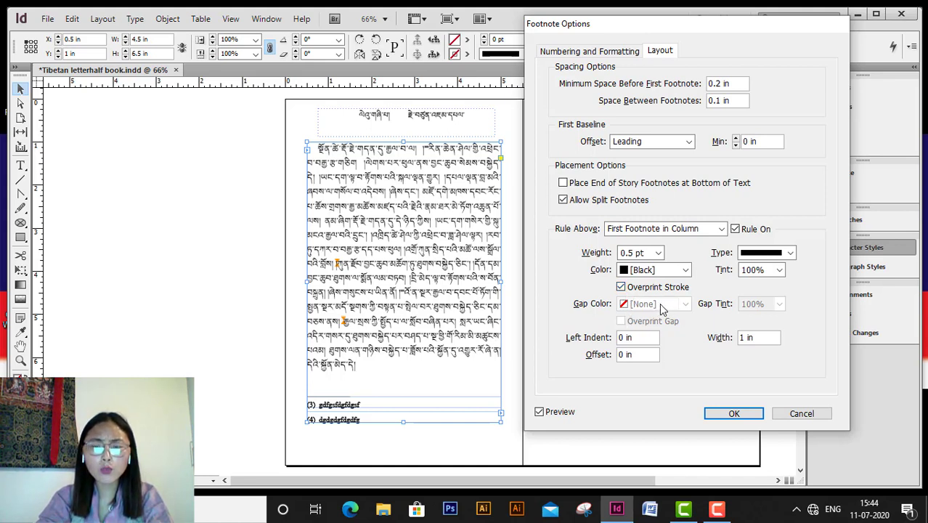
click(766, 256)
click(770, 281)
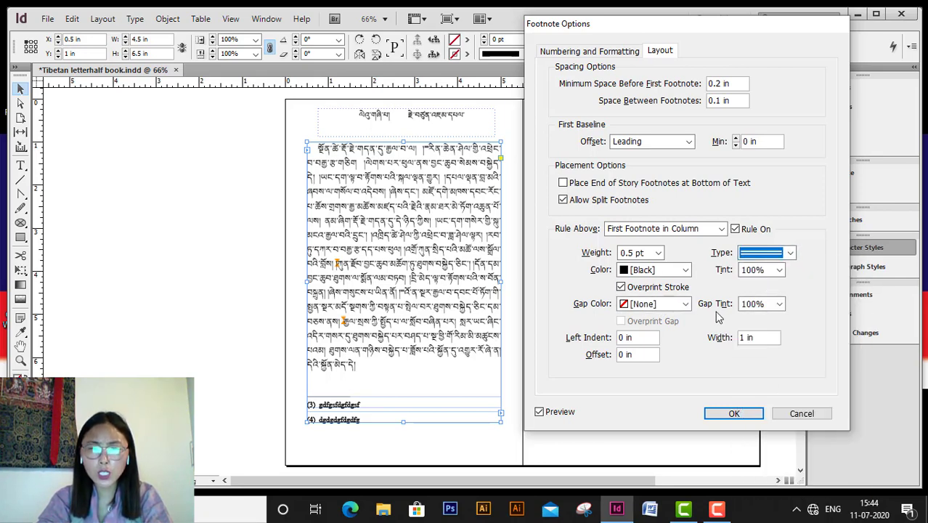
Set the footnote rule's gap color to C=0 M=0 Y=100 K=0 and apply the footnote options.
click(685, 304)
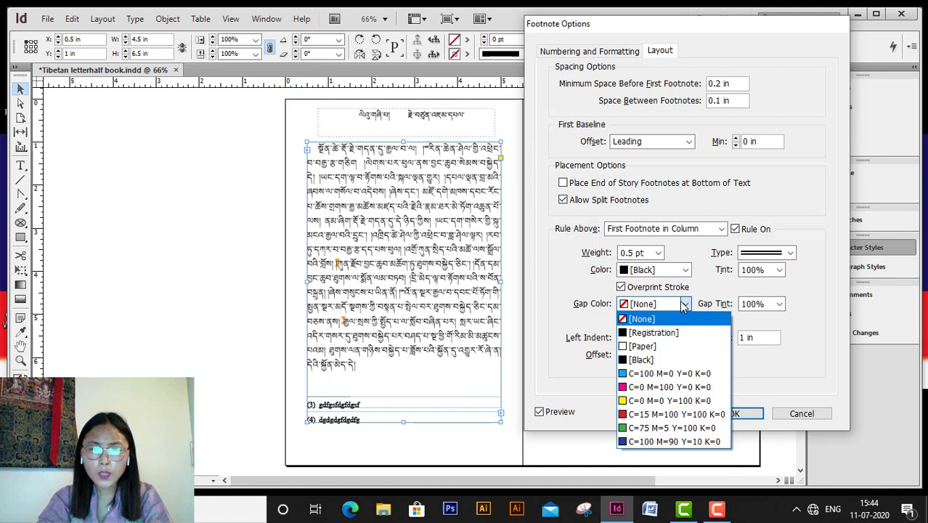
click(639, 401)
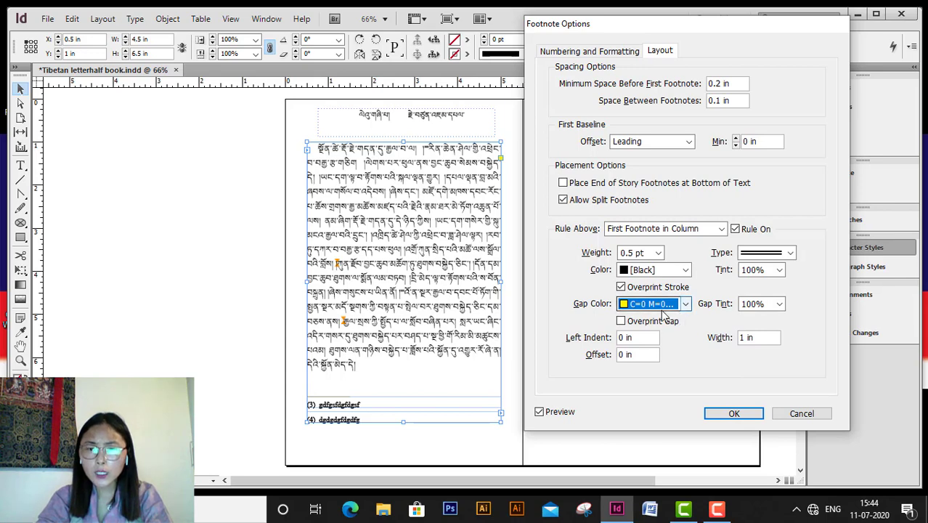
click(734, 414)
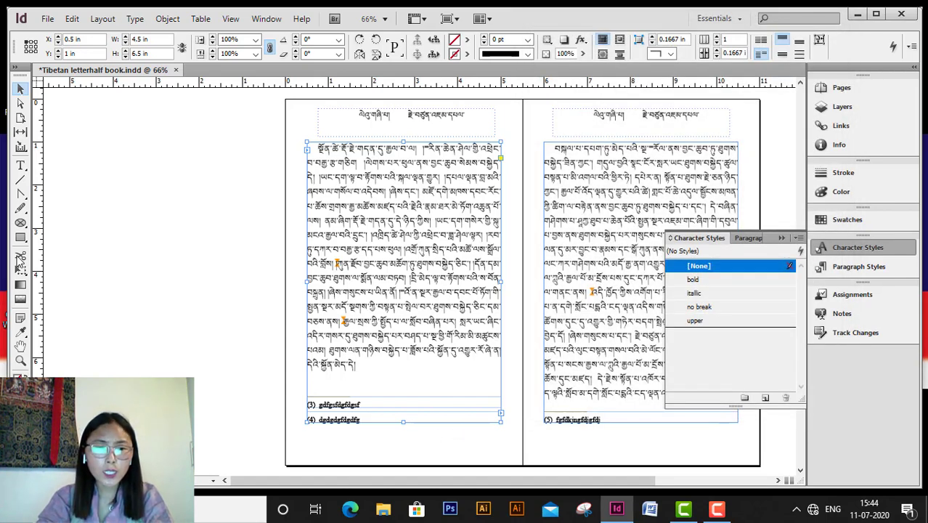
Examine the rule above footnote (3) up close to check its line type and gap color.
click(20, 360)
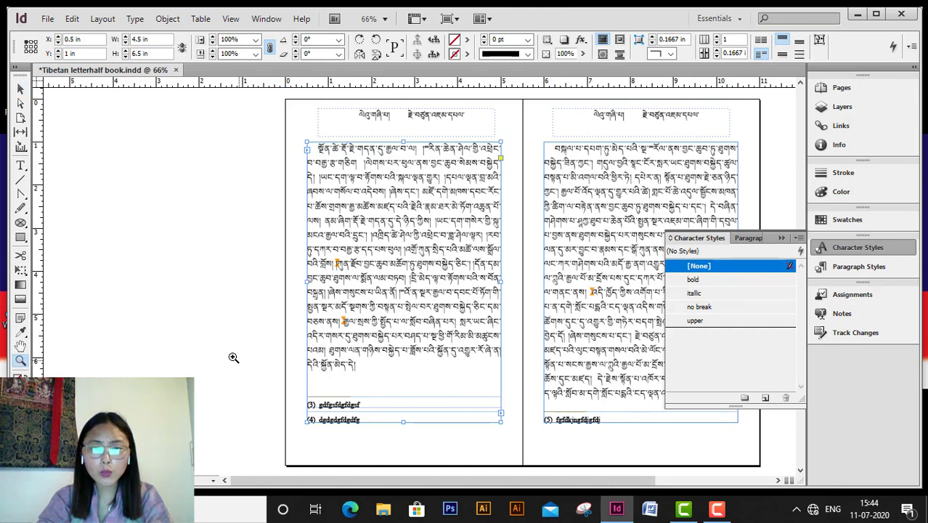
scroll(486, 485, down, 1)
scroll(486, 485, down, 3)
click(409, 378)
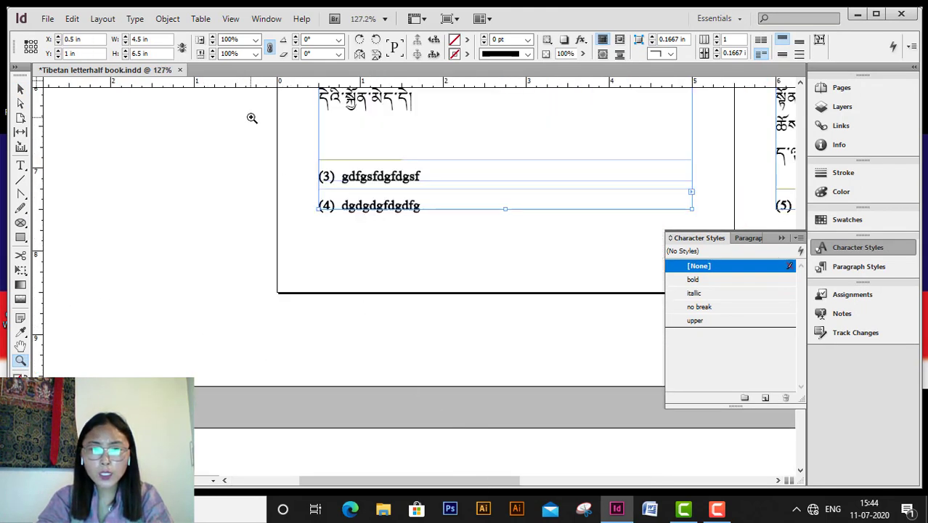
click(510, 252)
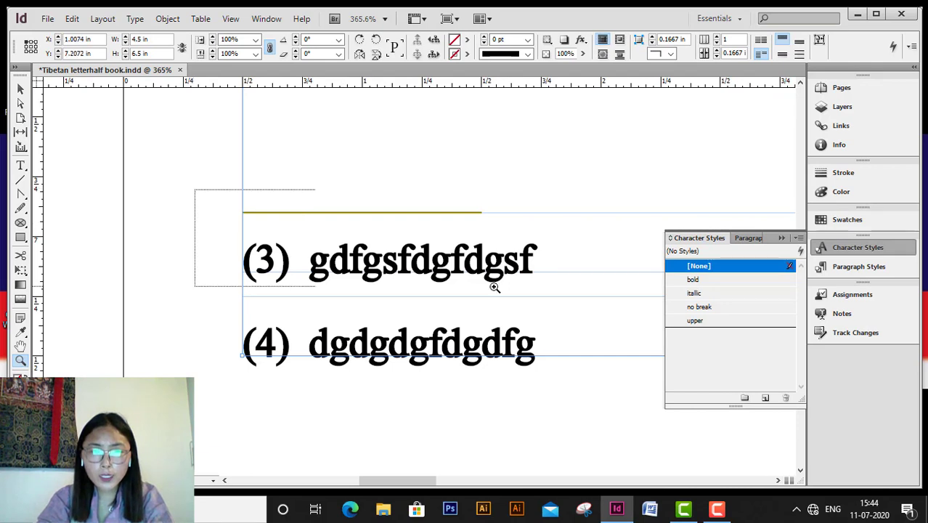
click(610, 288)
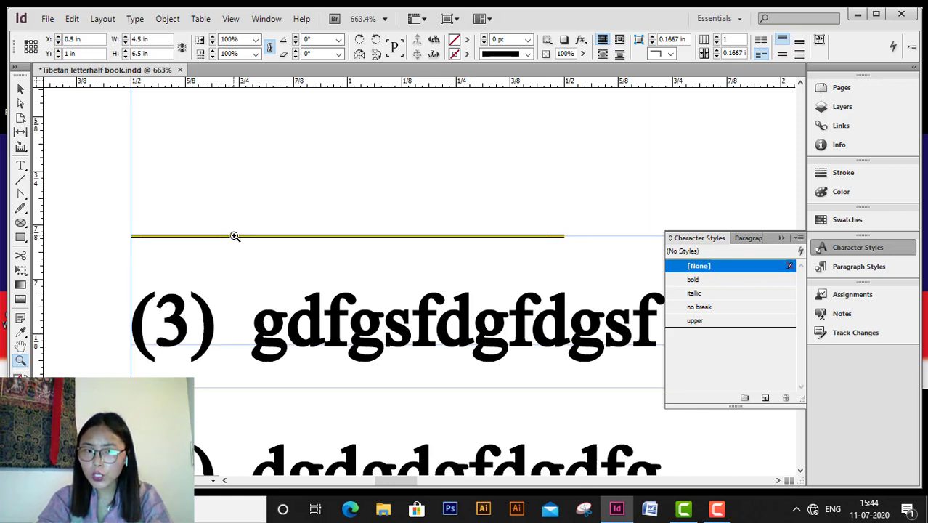
In the document's footnote layout options, turn off Overprint Stroke and set the footnote rule's gap color to [None].
click(23, 88)
click(135, 19)
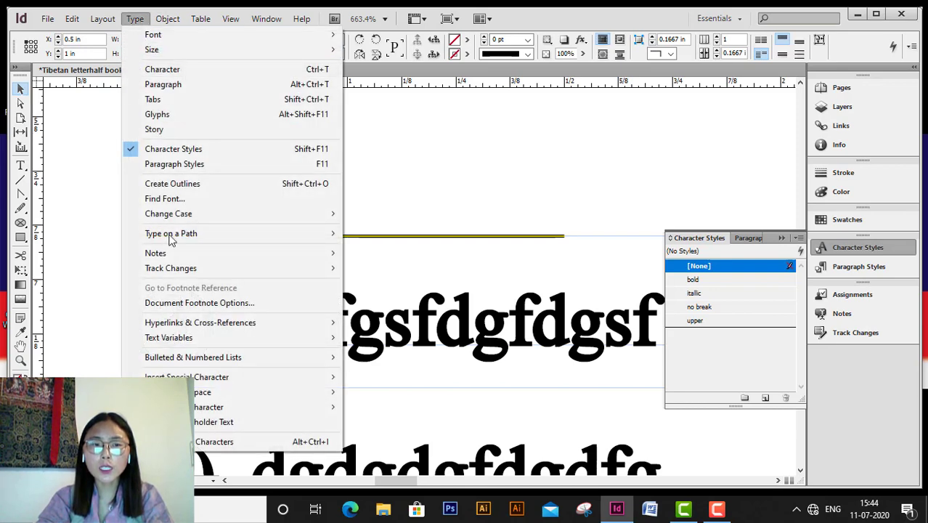
key(Escape)
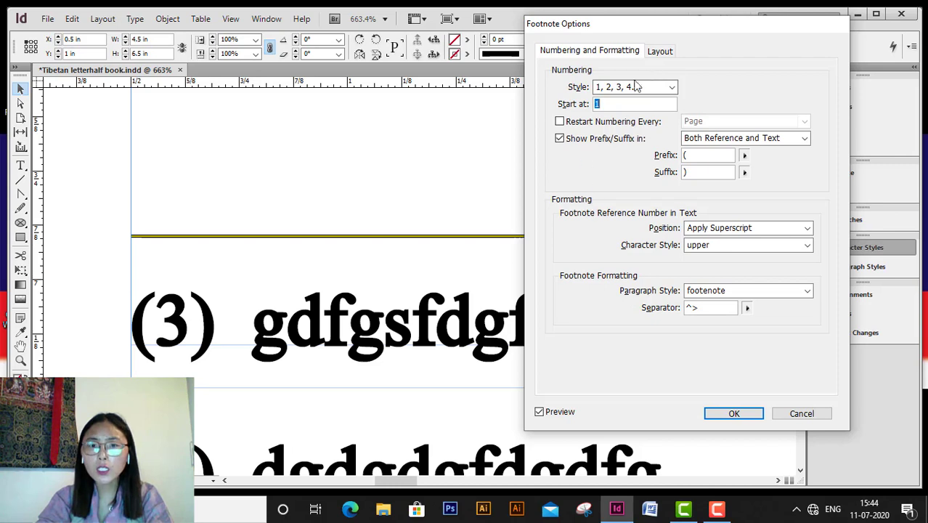
click(664, 54)
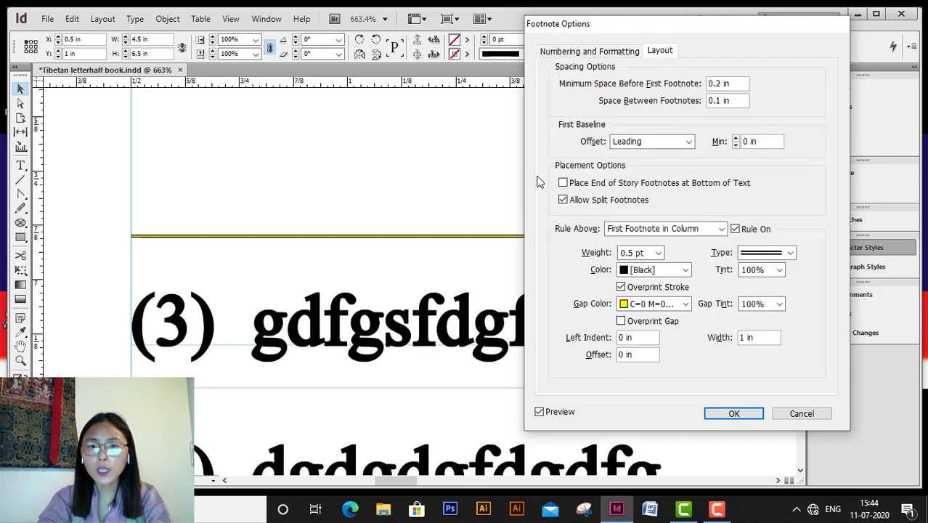
click(632, 305)
scroll(639, 349, up, 2)
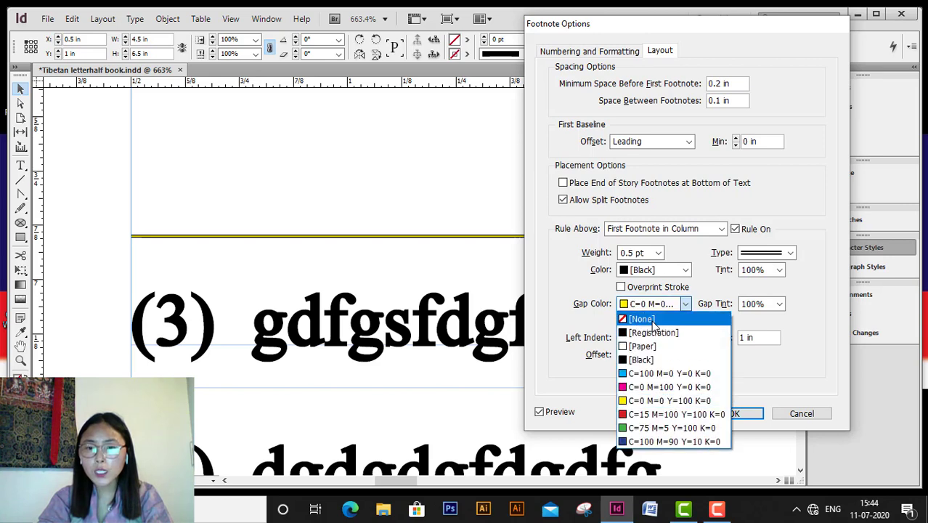
click(641, 318)
click(789, 252)
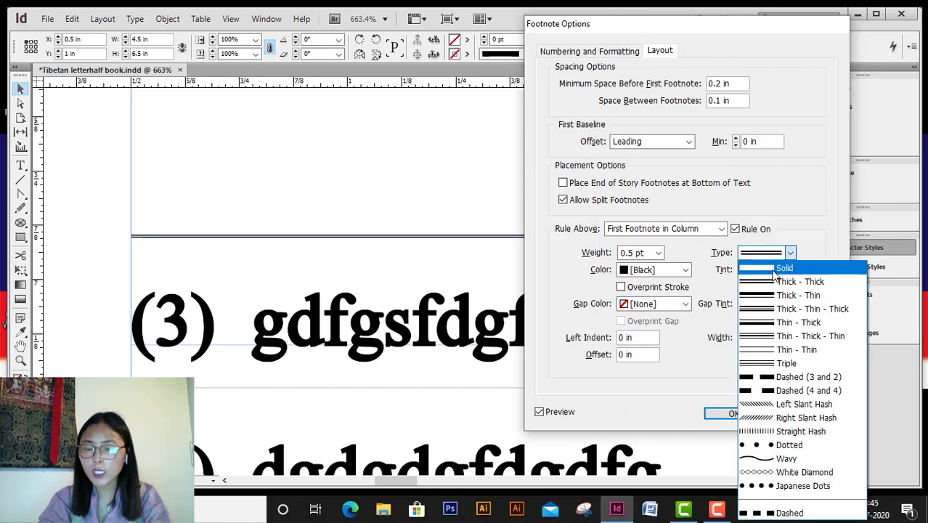
click(685, 257)
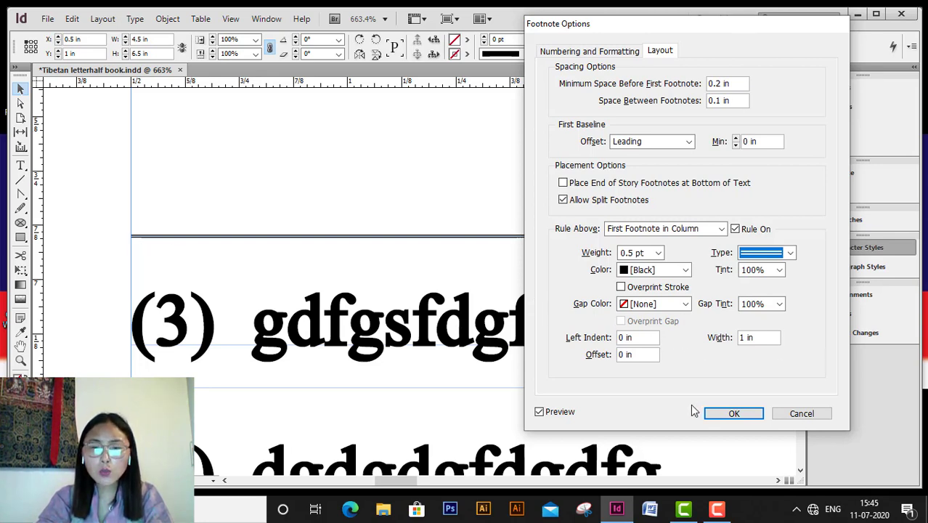
Try a 0.2 in left indent on the footnote rule and restore the indent to 0 in.
click(627, 339)
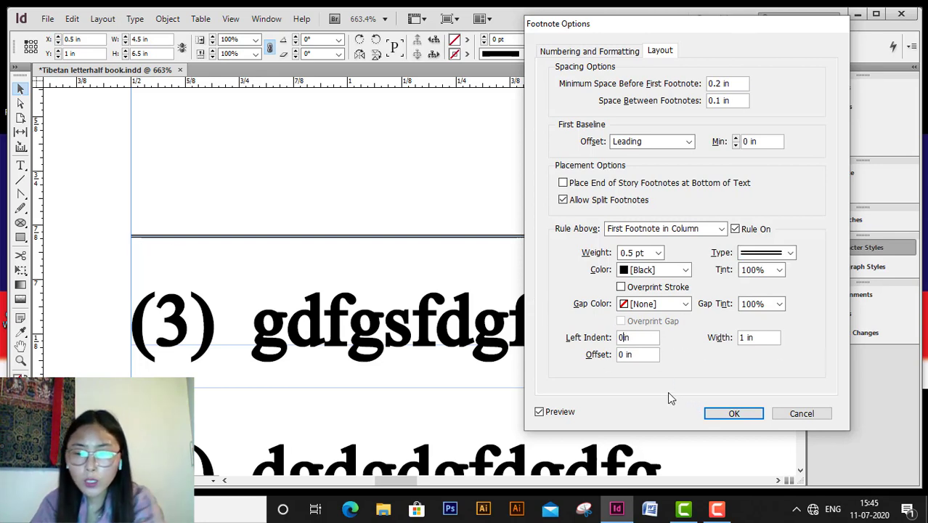
text(.2)
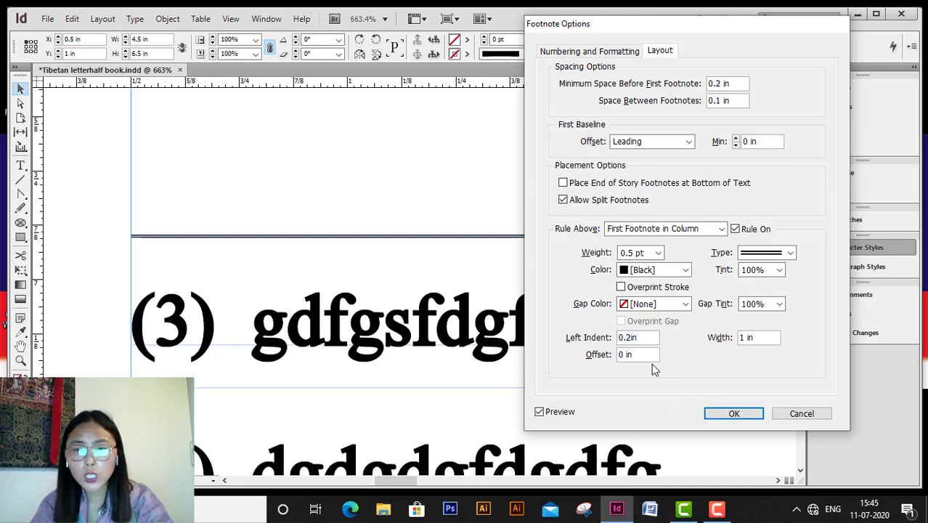
click(649, 356)
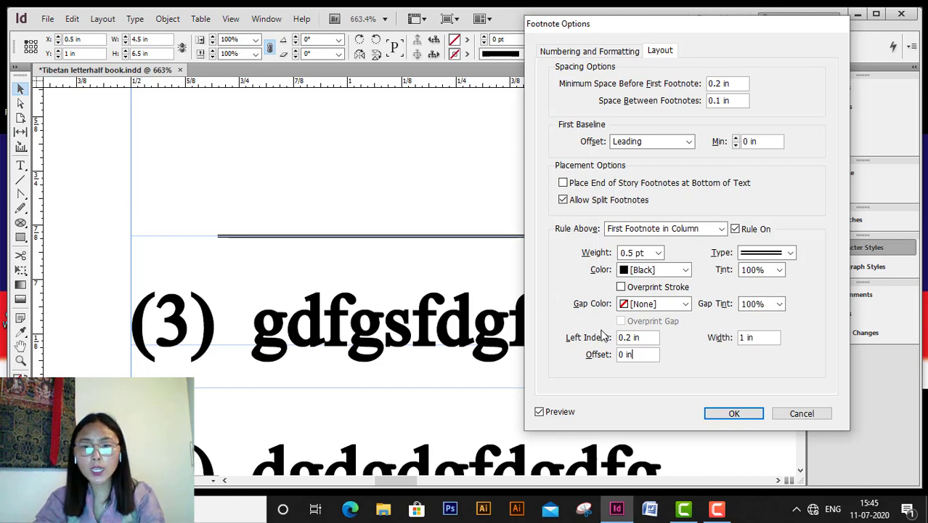
drag(631, 339, 585, 337)
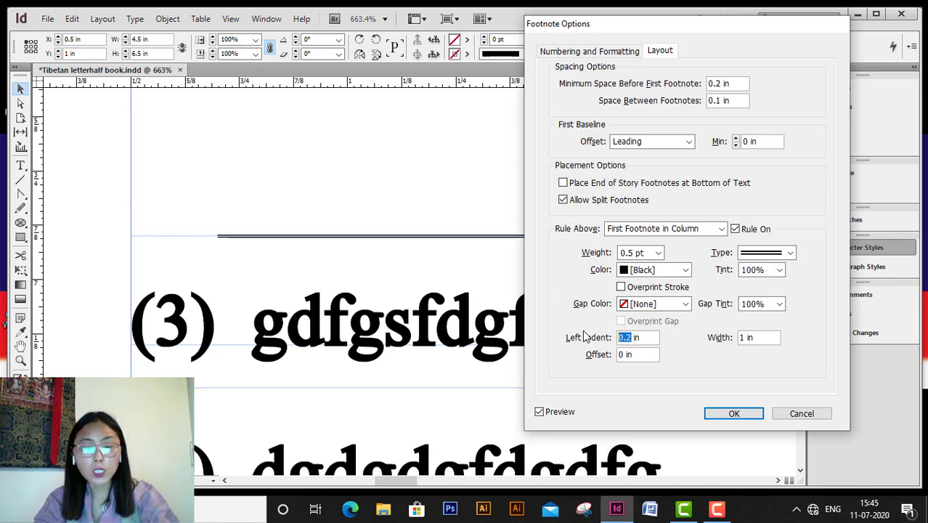
text(0)
click(629, 355)
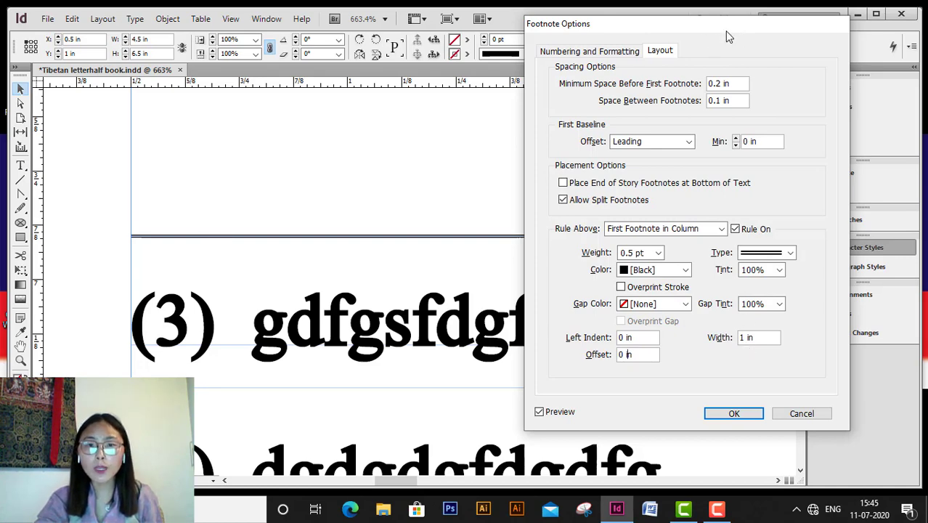
Set the width of the rule above the first footnote in the column to 2 in.
drag(724, 31, 384, 57)
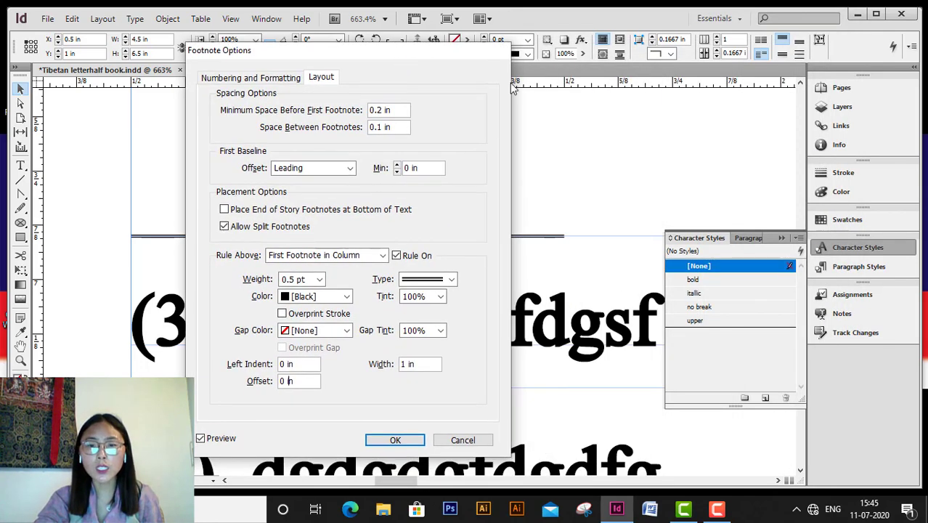
double_click(405, 364)
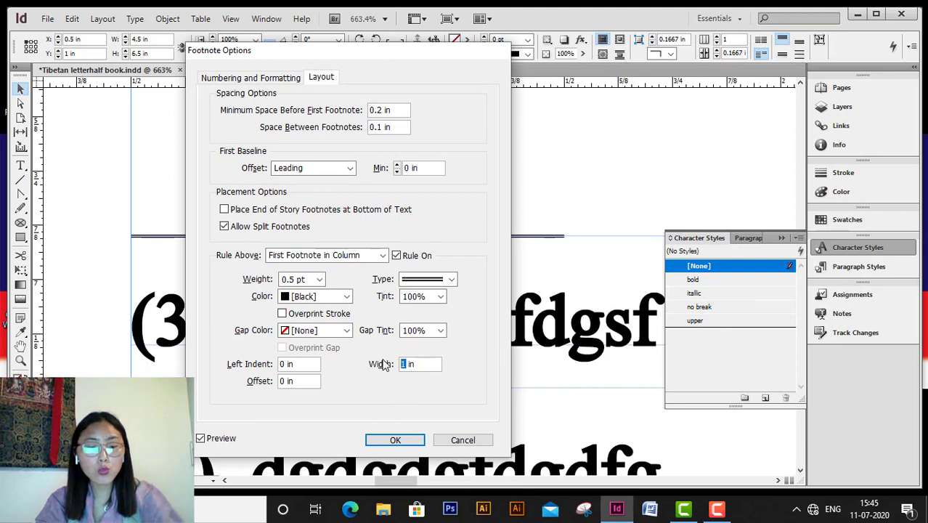
text(2)
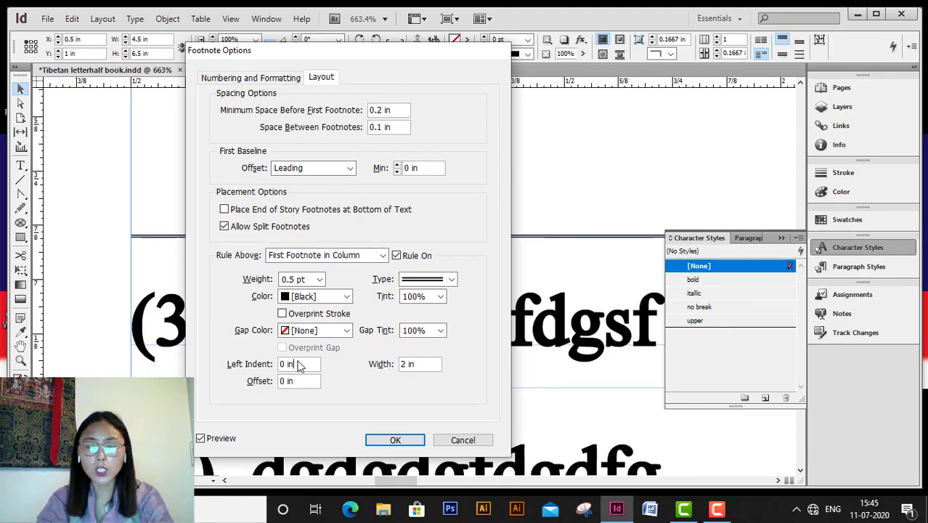
click(299, 365)
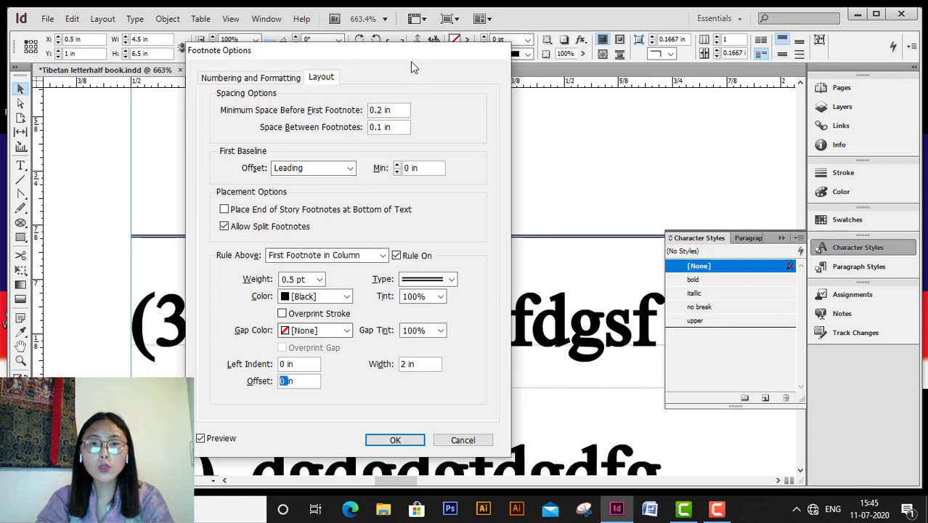
Try a 2 in offset for the footnote rule, restore it to 0 in and apply the footnote options.
drag(416, 53, 650, 24)
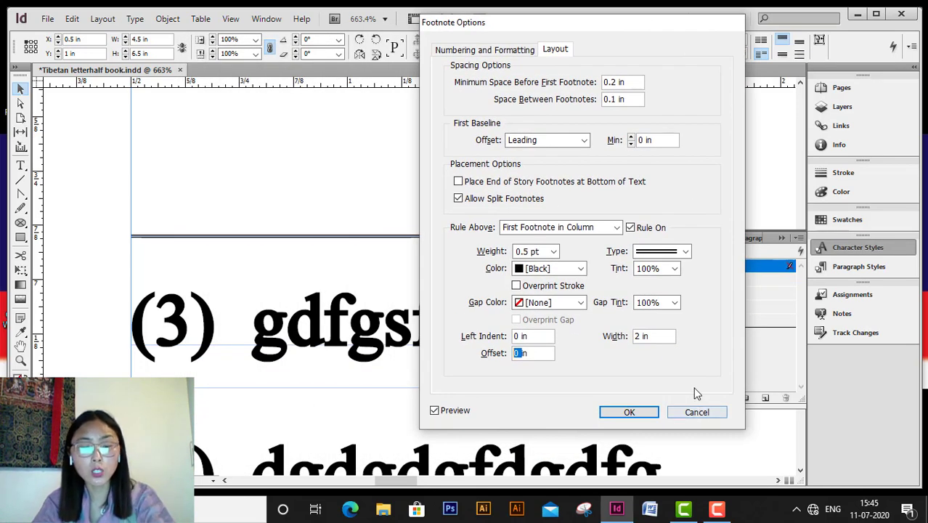
text(2in)
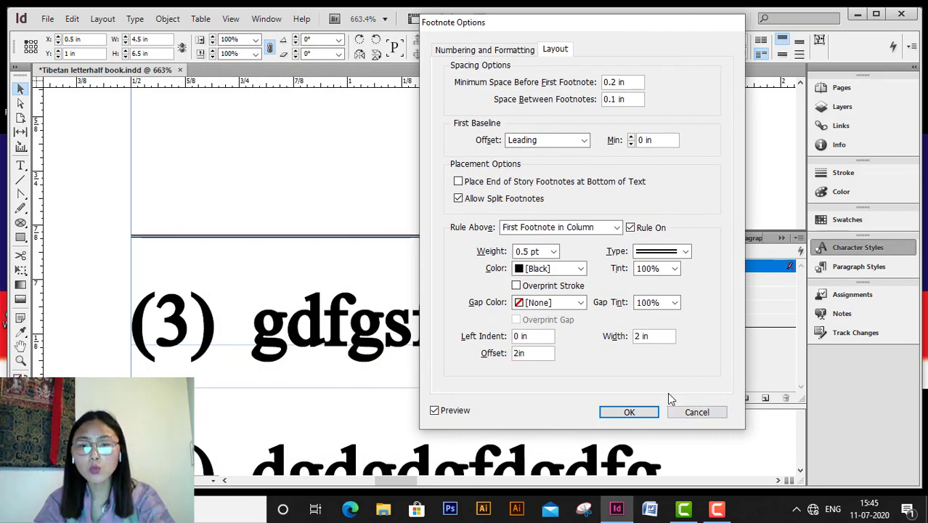
click(653, 338)
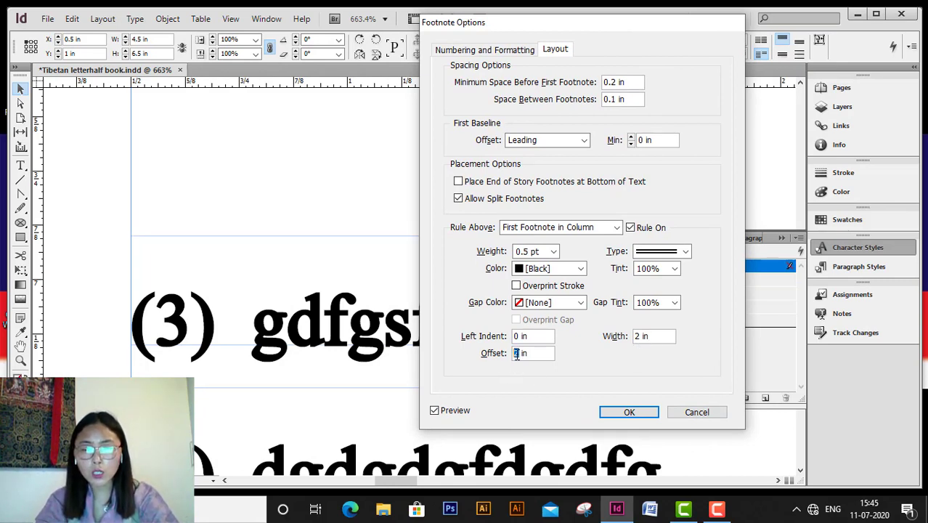
text(0)
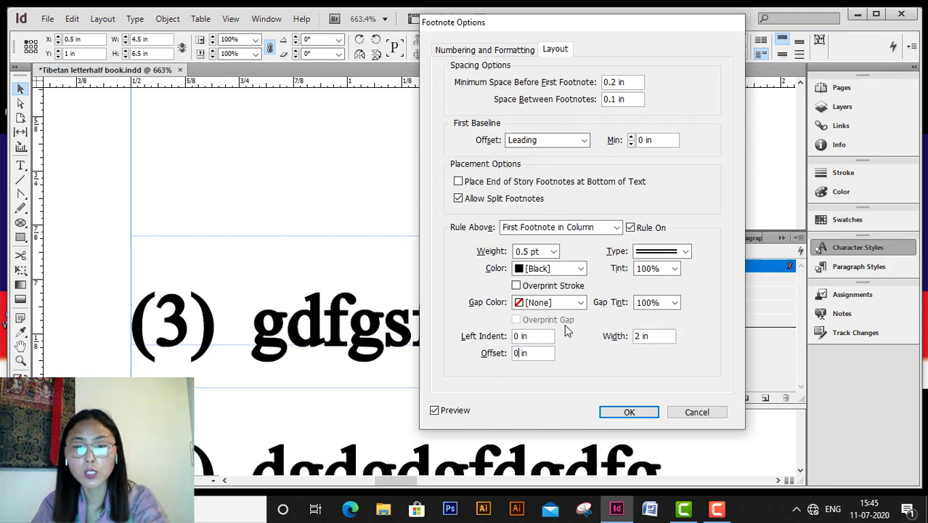
click(545, 342)
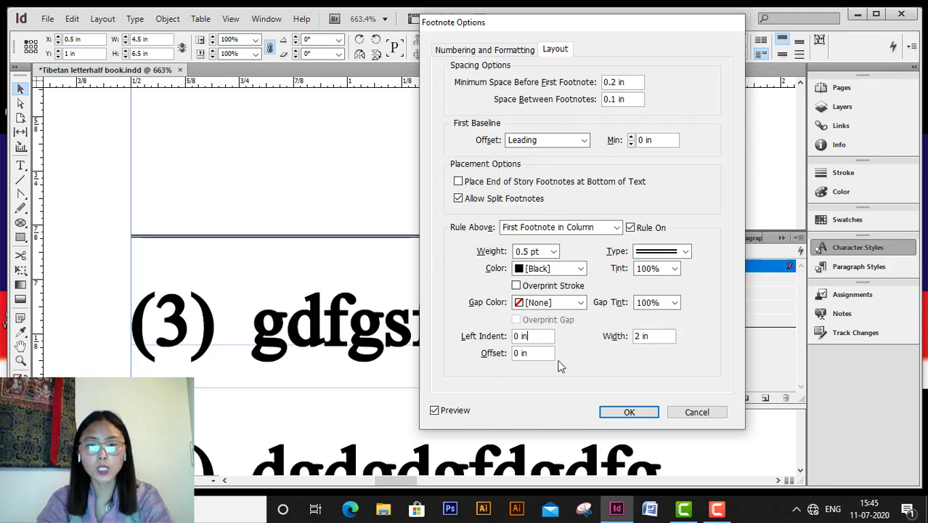
click(616, 413)
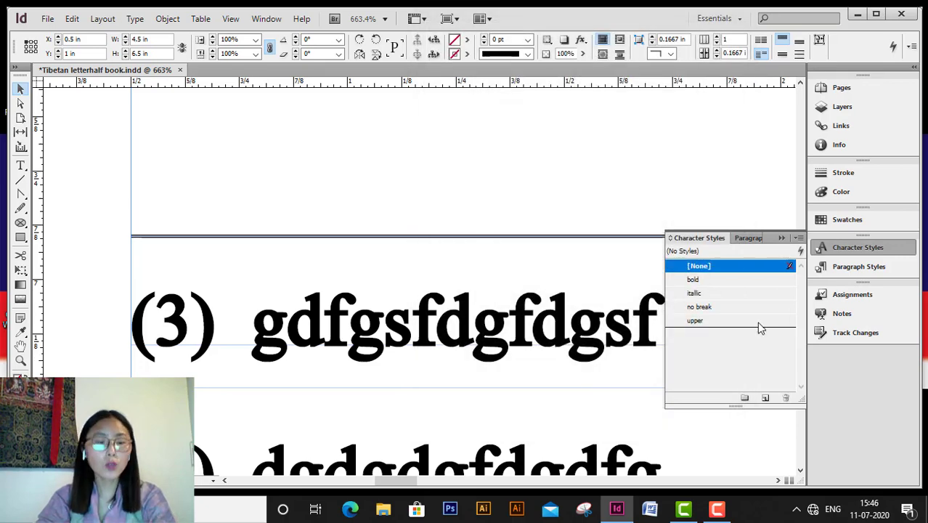